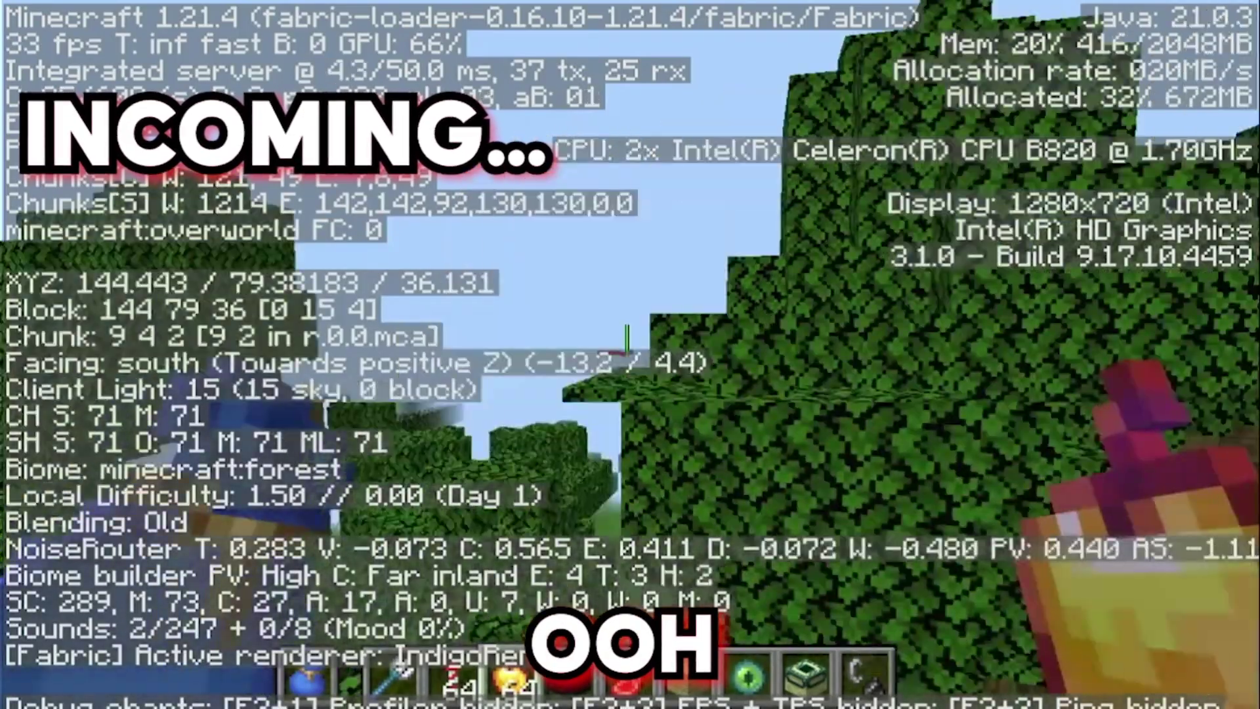
key("w")
key("w")
key("a")
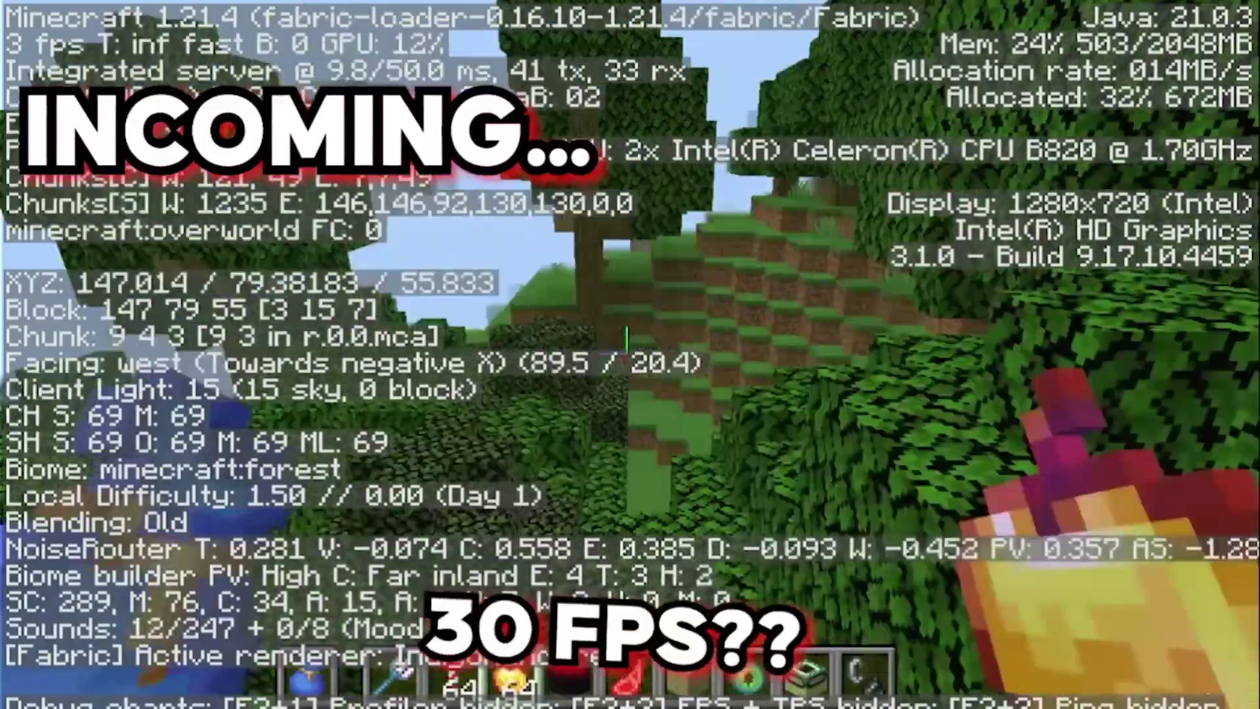
key("w")
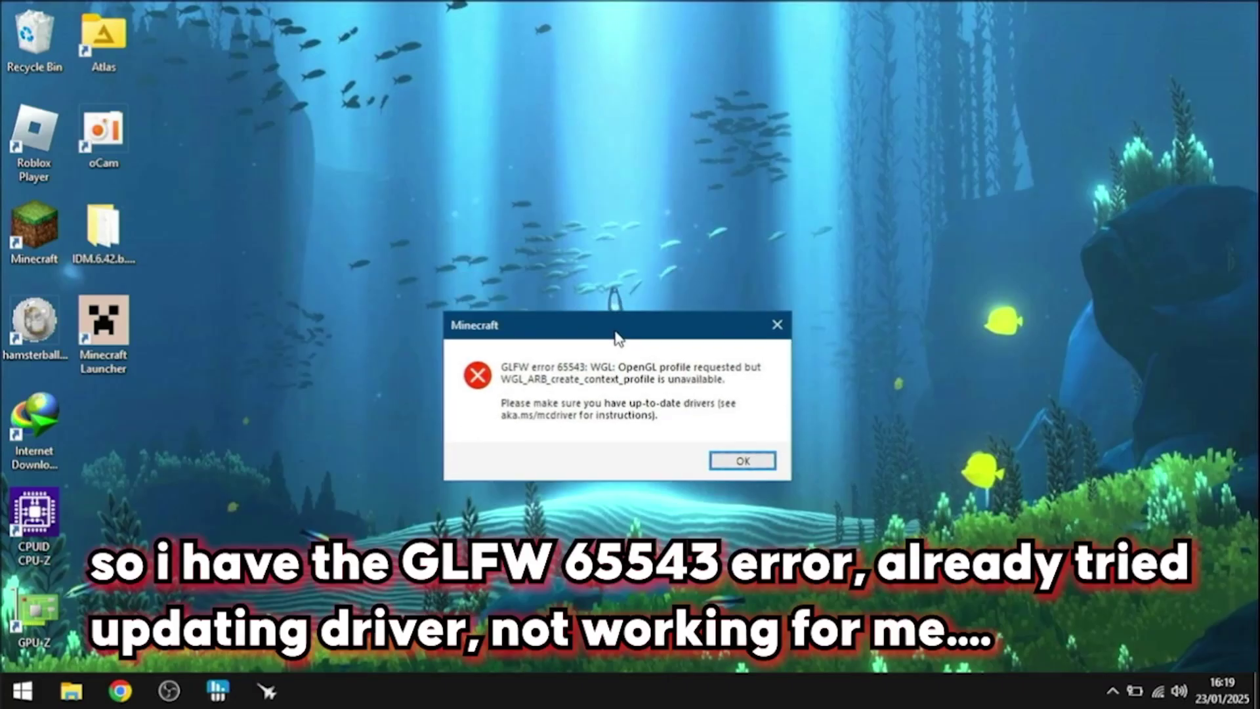
- Move the Minecraft error dialog aside and check the graphics card's OpenGL support in GPU-Z
left_click_drag(618, 338, 638, 280)
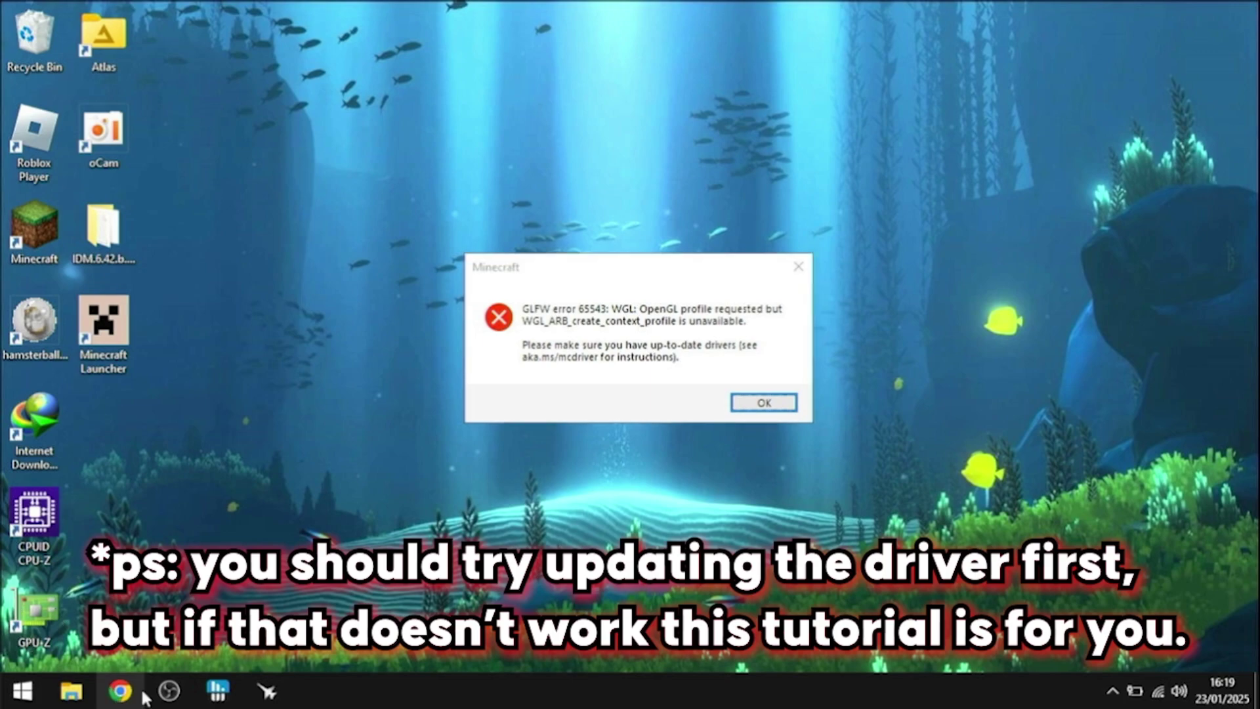
left_click(22, 690)
type("gpu")
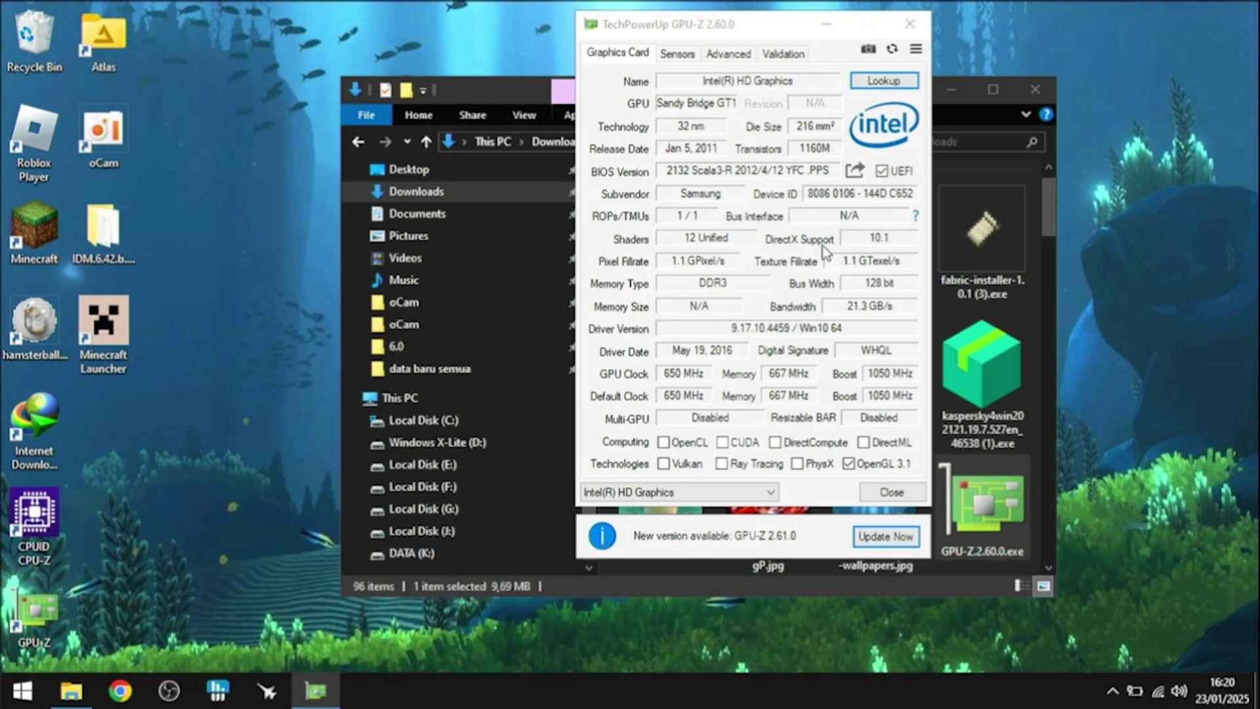
left_click(910, 24)
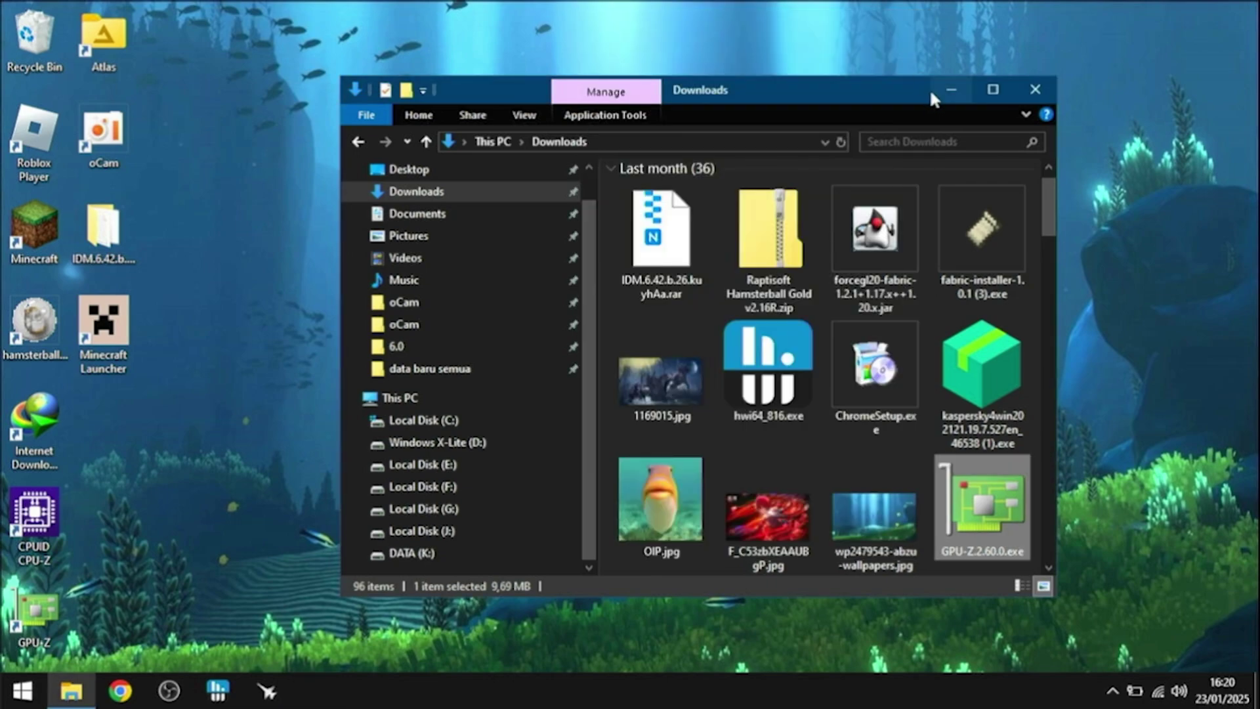
left_click(951, 89)
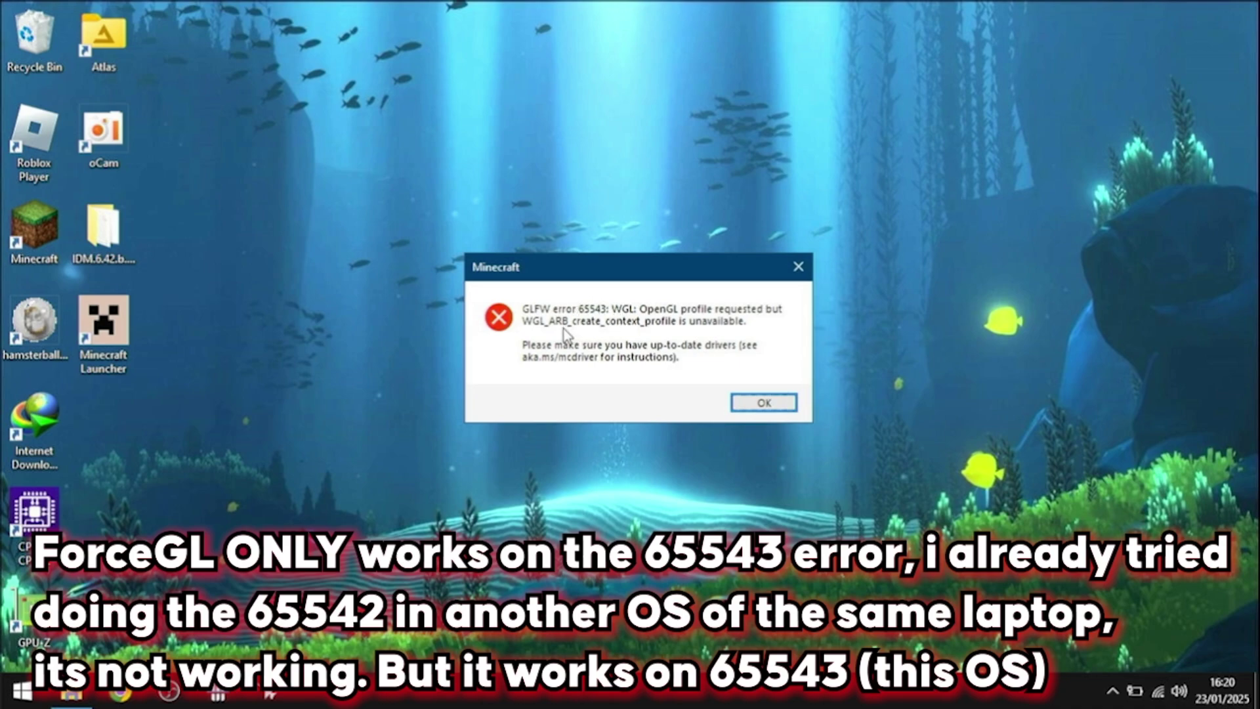
- Dismiss the Minecraft error and search the web for "download fabric" in Chrome
left_click(119, 691)
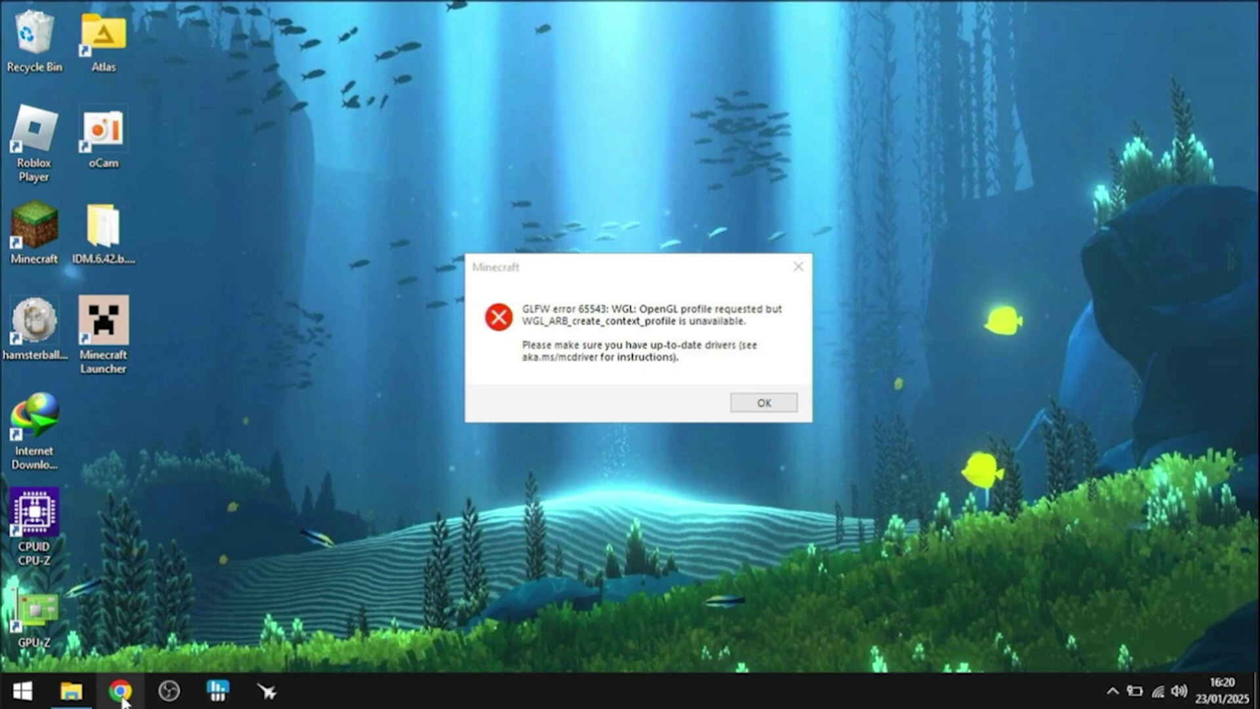
left_click(774, 398)
left_click(628, 63)
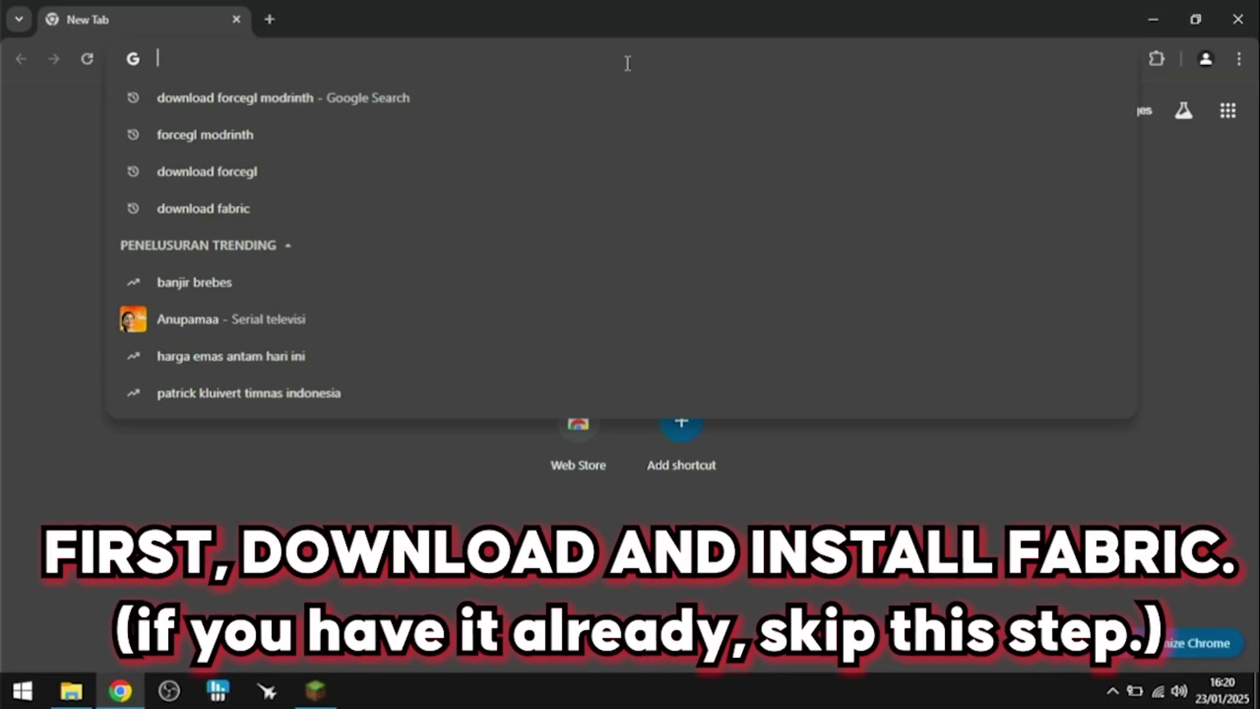
type("download fabric")
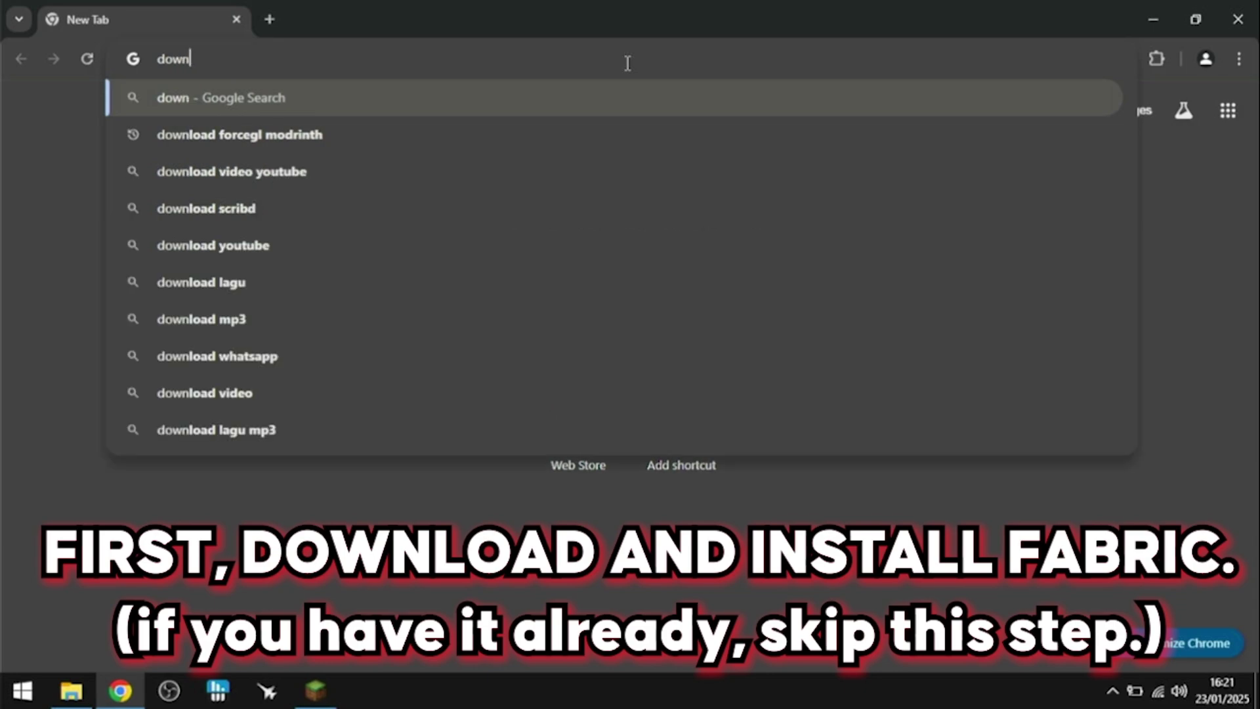
key("Return")
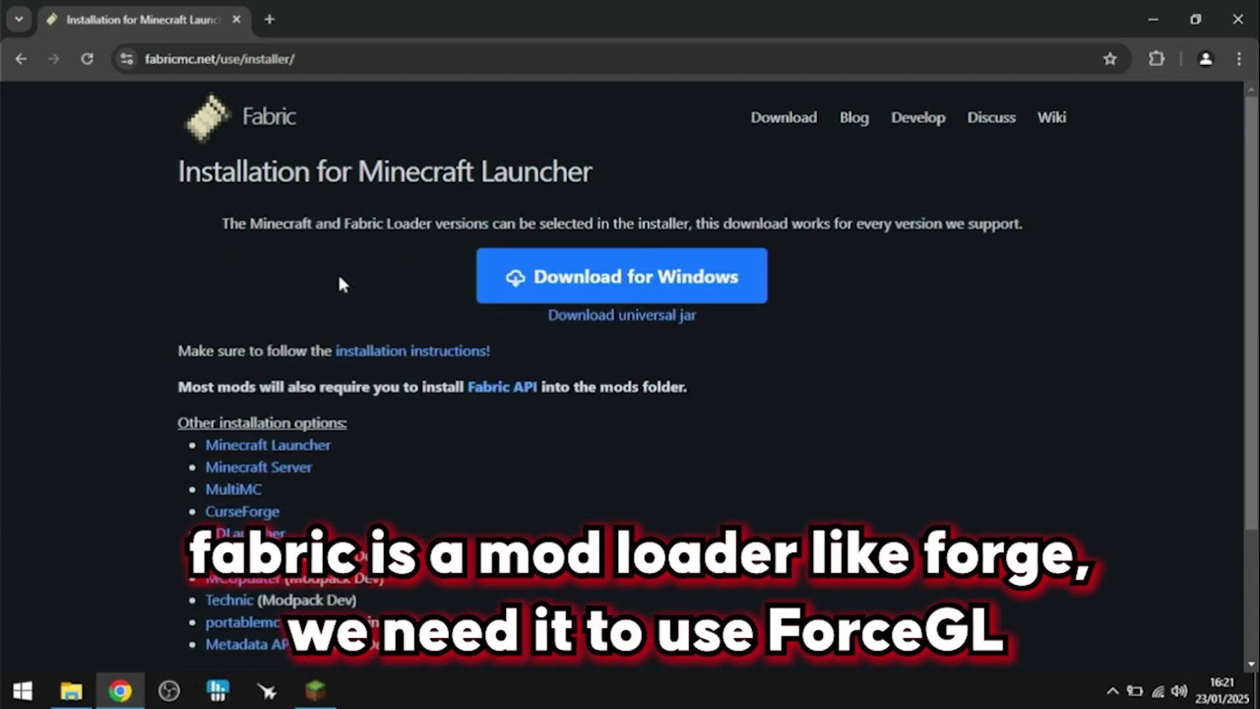
- Download the Fabric installer for Windows as fabric-installer-1.0.1 (4).exe and launch it
left_click(650, 275)
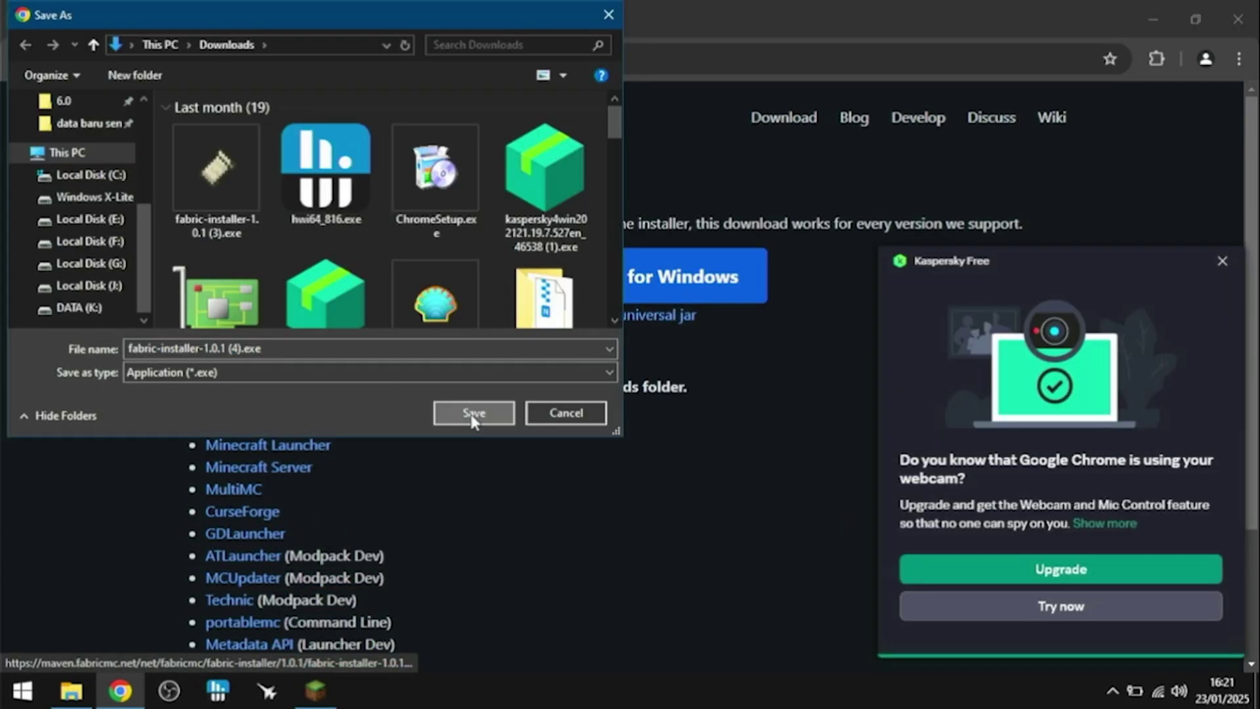
left_click(472, 411)
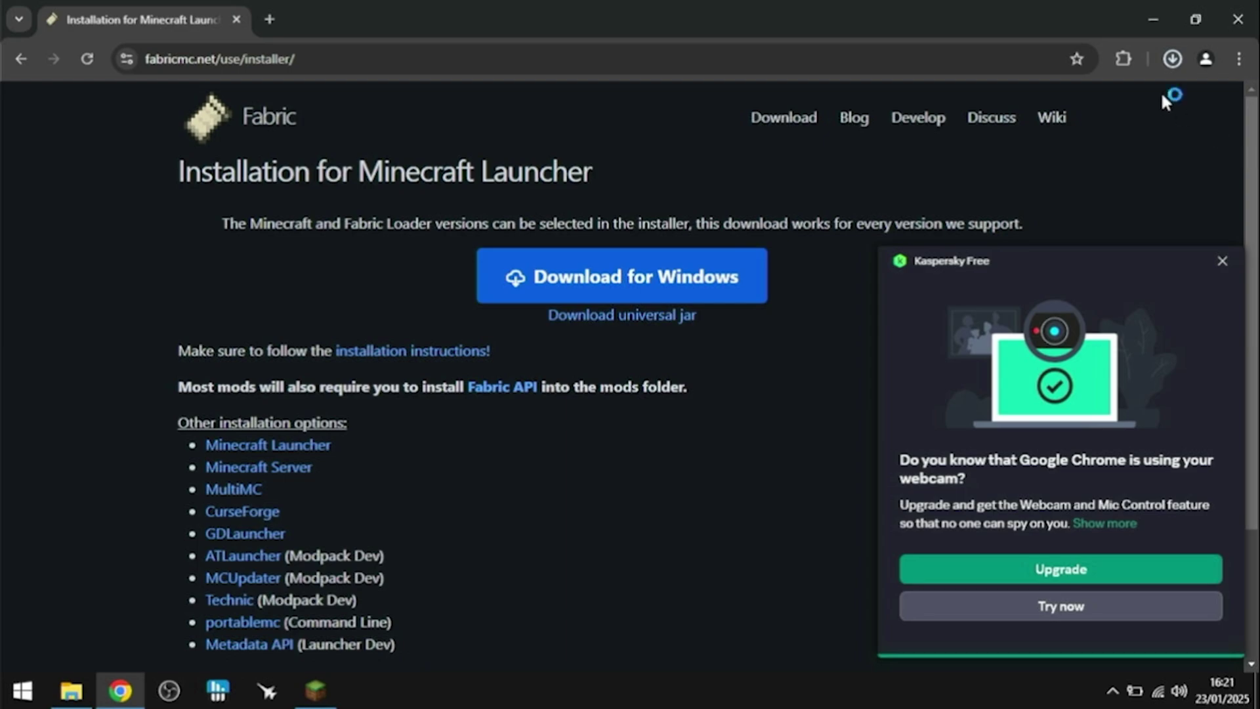
left_click(1239, 263)
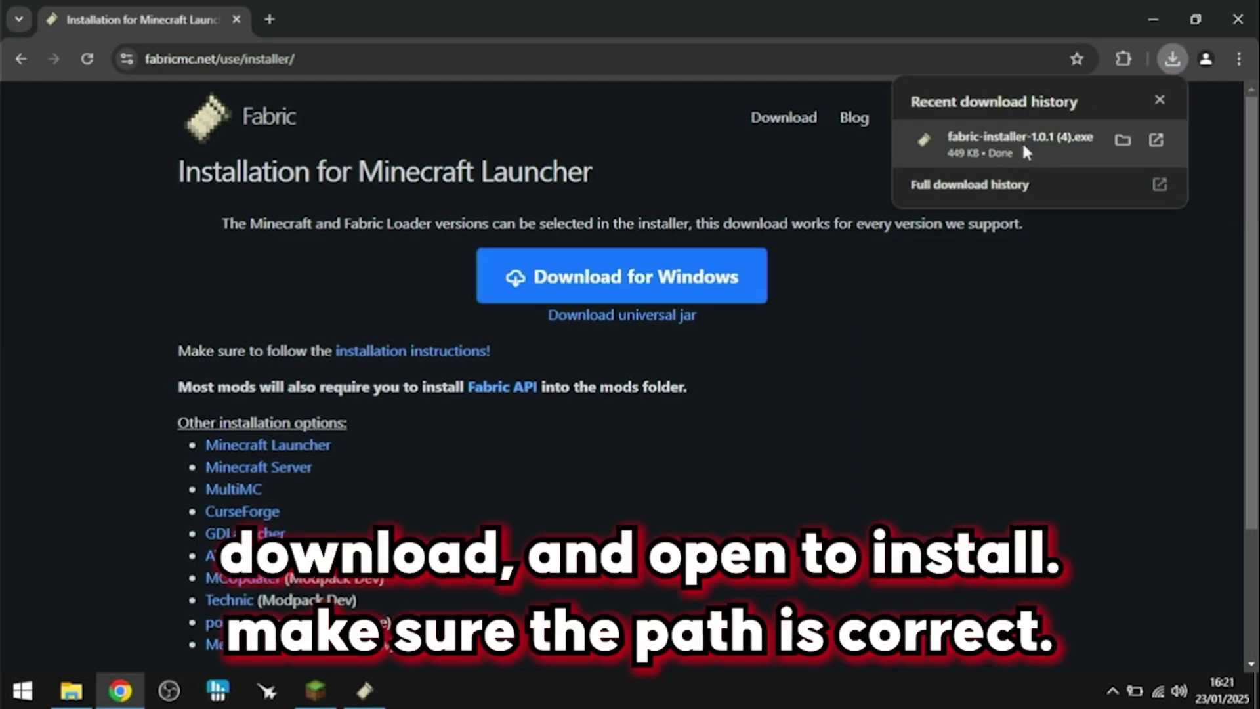
left_click(1022, 140)
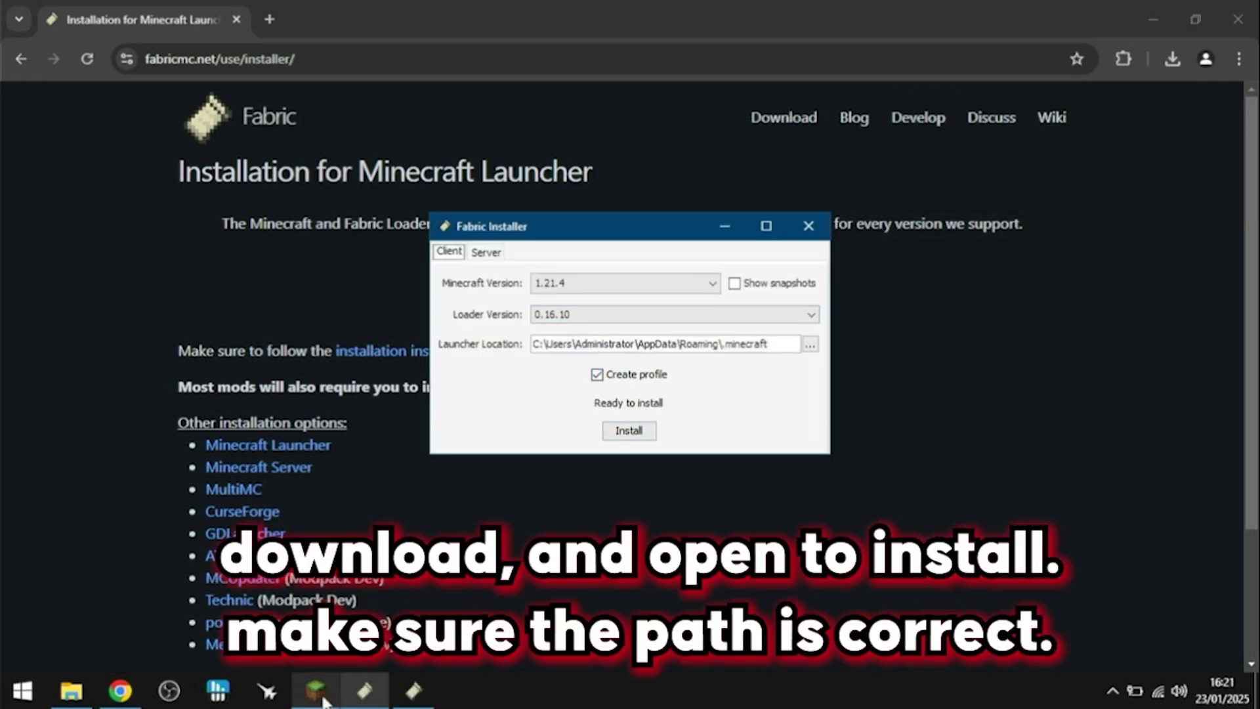
- Switch to Legacy Launcher, open its game folder and copy the folder's full path
left_click(316, 690)
left_click(589, 432)
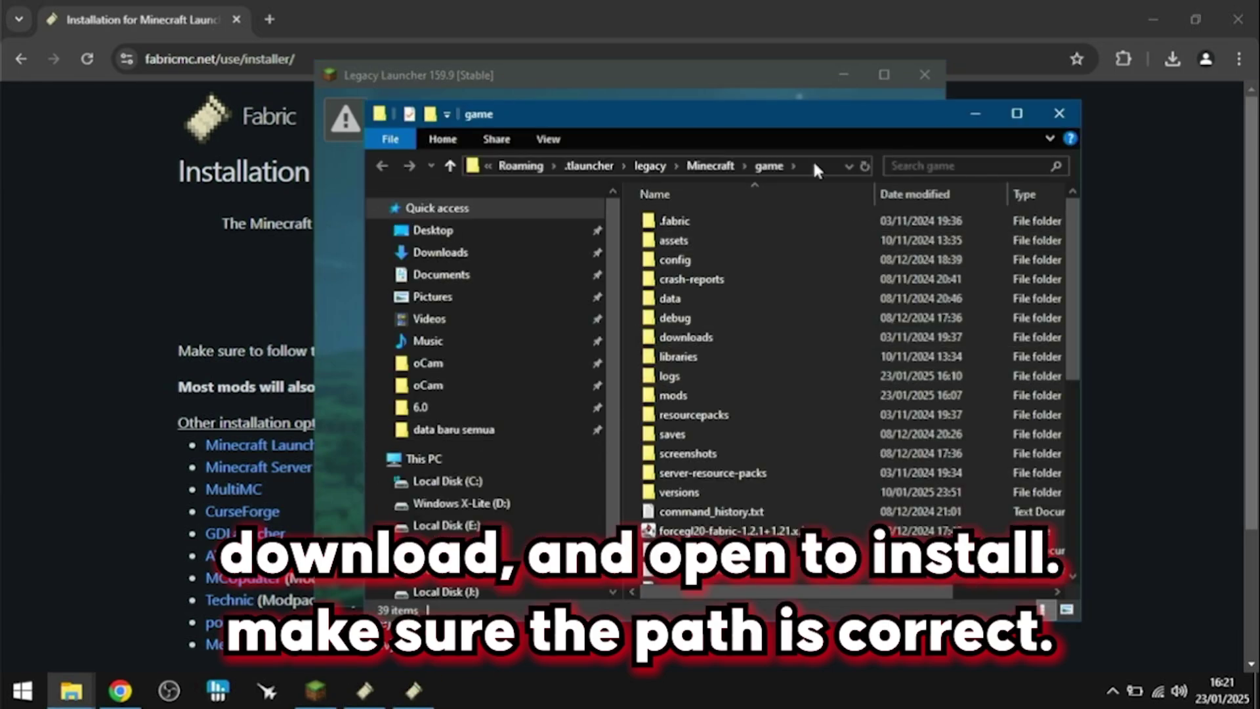
left_click(814, 167)
left_click(1058, 114)
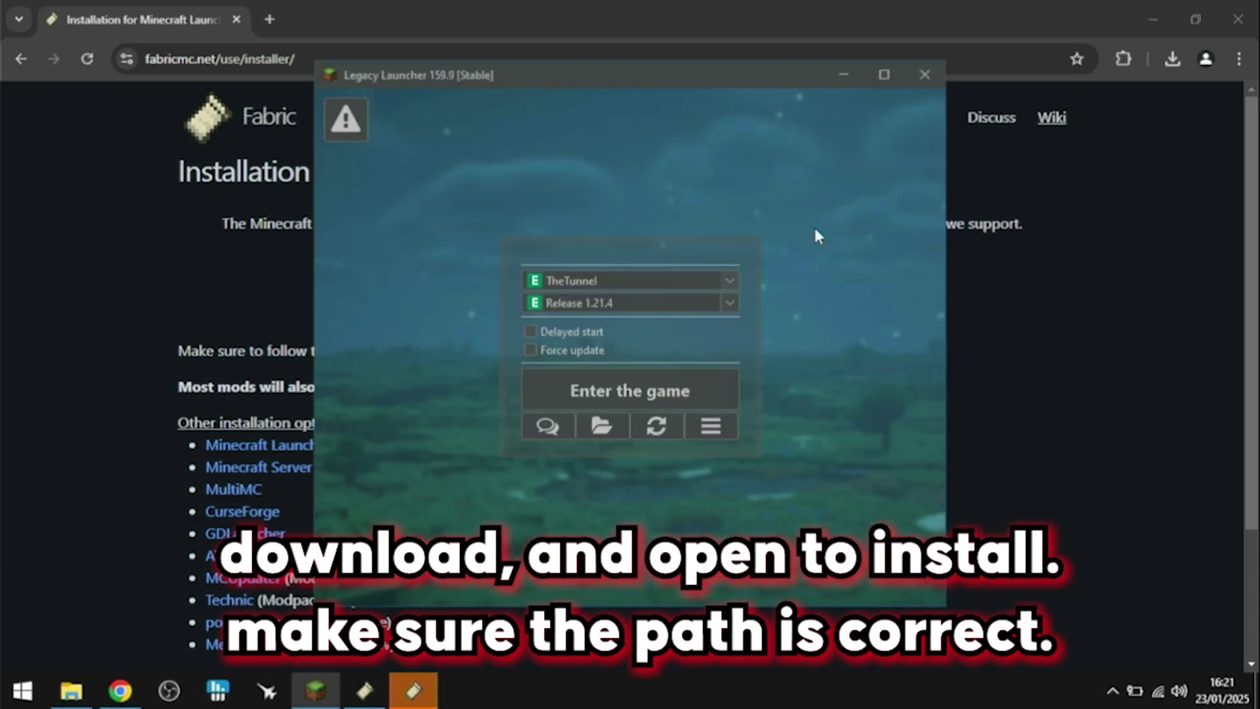
left_click(604, 427)
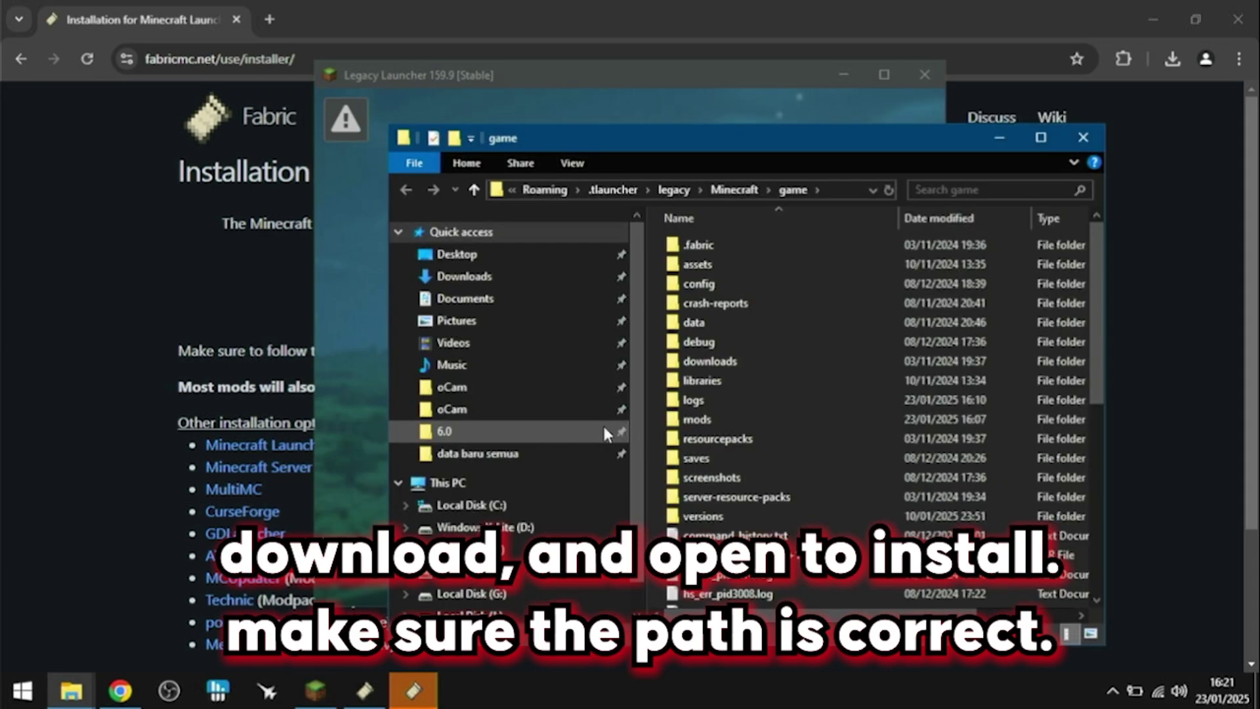
left_click(832, 188)
right_click(832, 186)
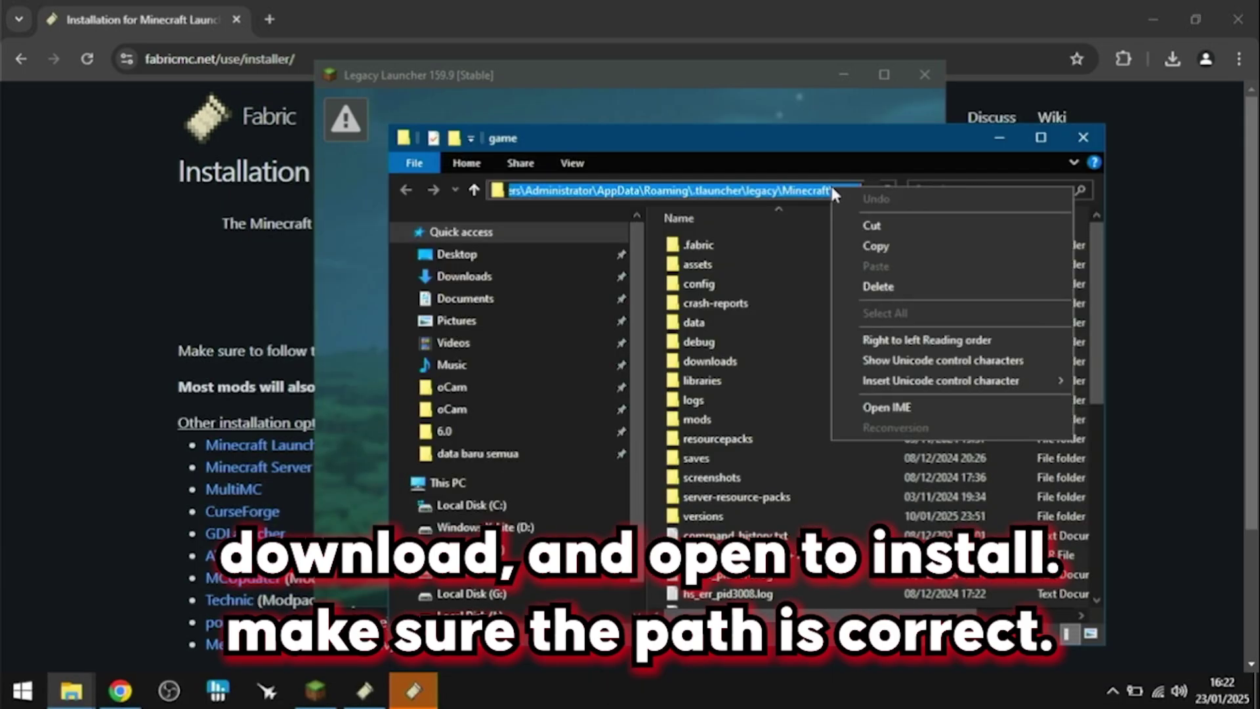
left_click(882, 247)
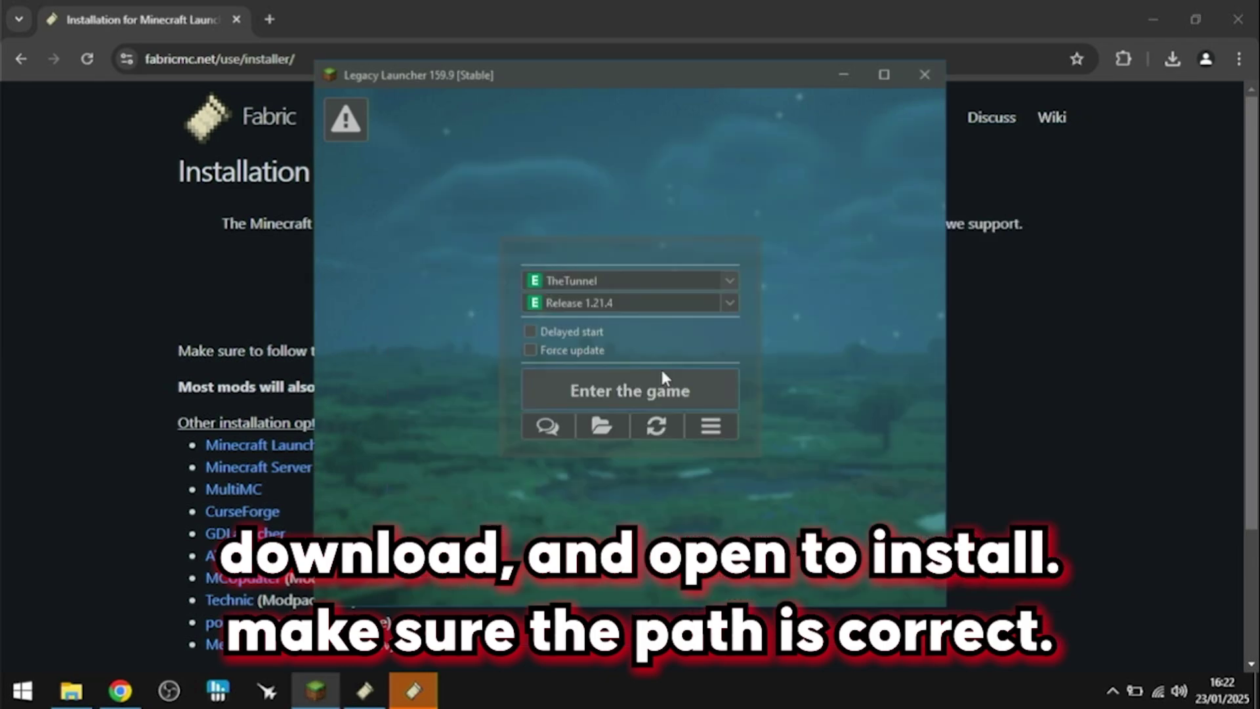
- Install Fabric loader 0.16.10 for Minecraft 1.21.4 with the copied .tlauncher\legacy\Minecraft\game path as launcher location, and close the installer
left_click(415, 691)
left_click_drag(780, 342, 535, 333)
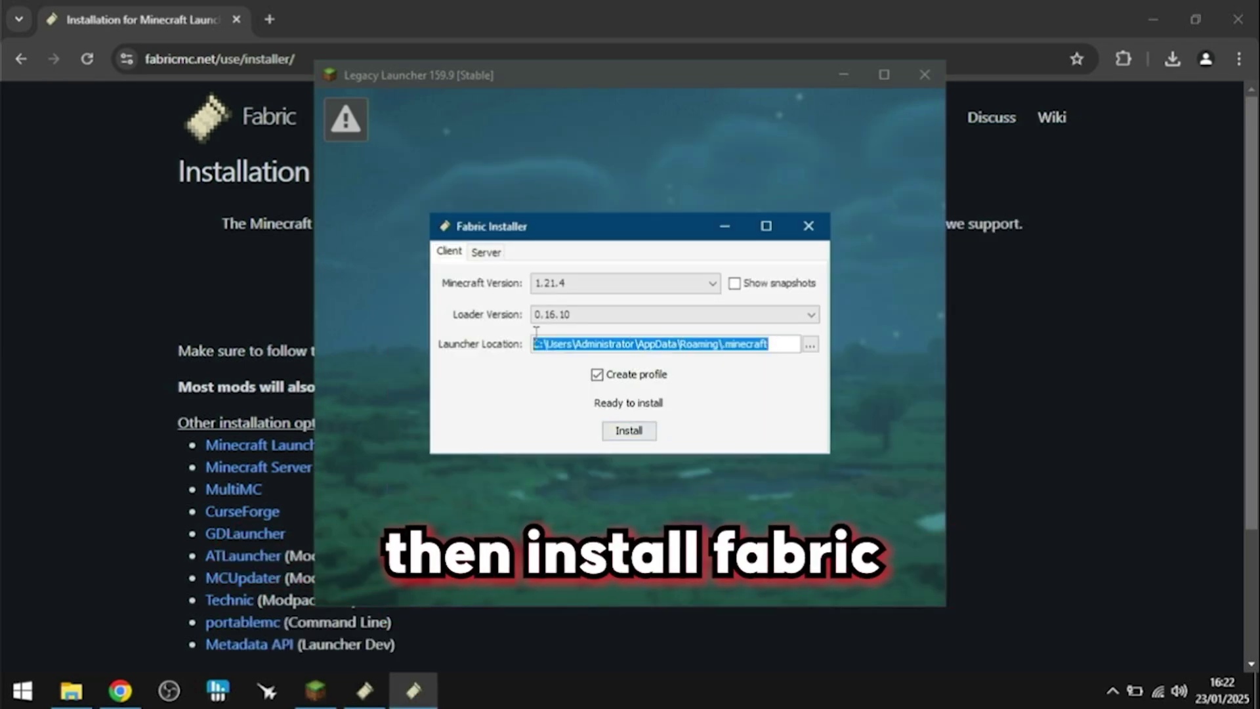
key("ctrl+v")
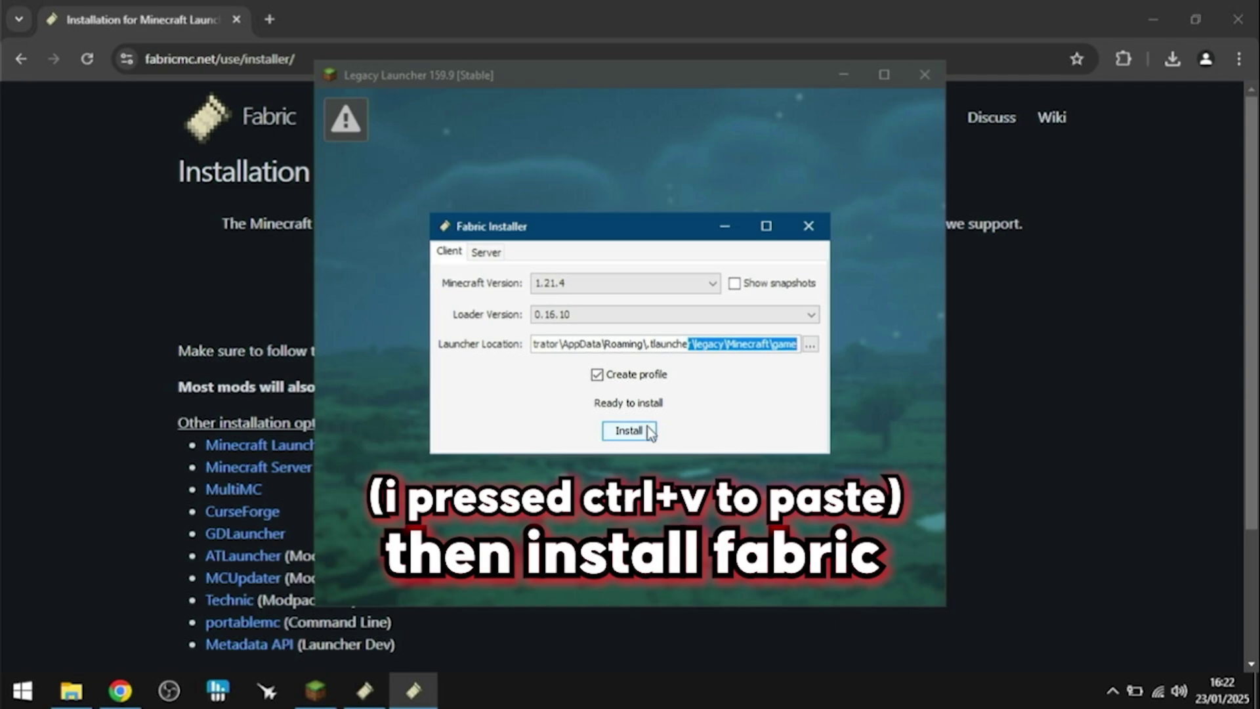
left_click(647, 431)
left_click(650, 377)
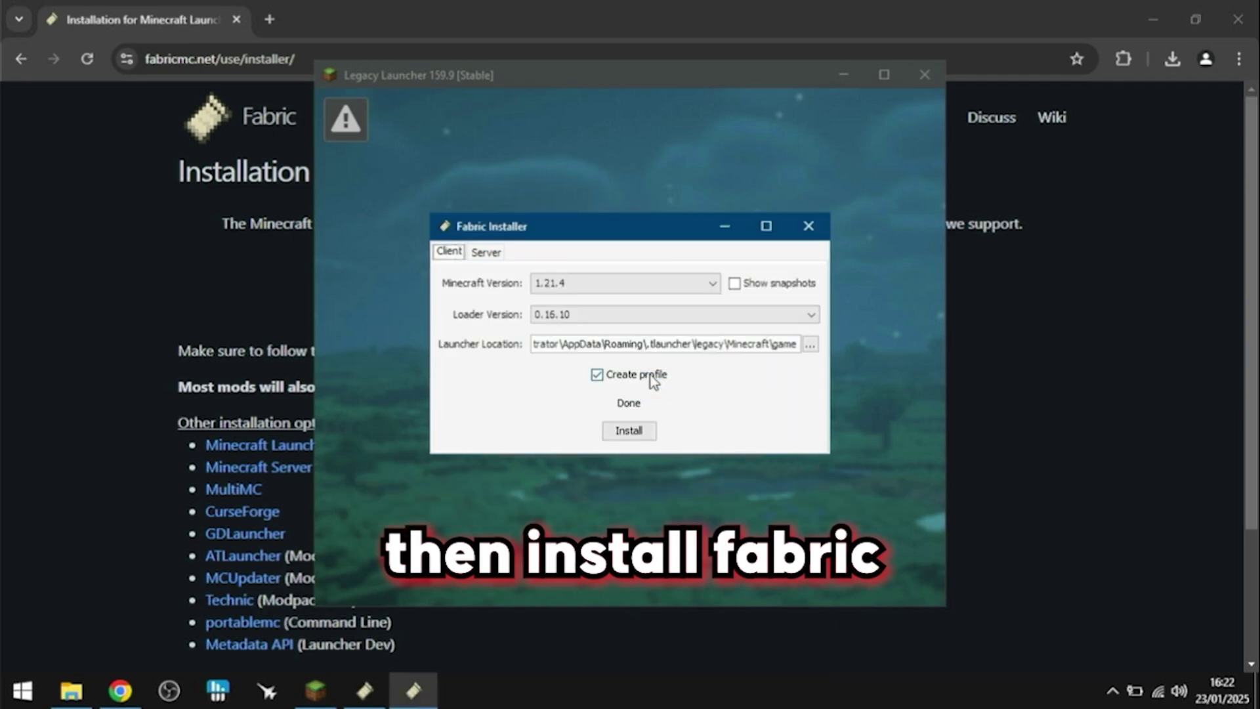
left_click(329, 679)
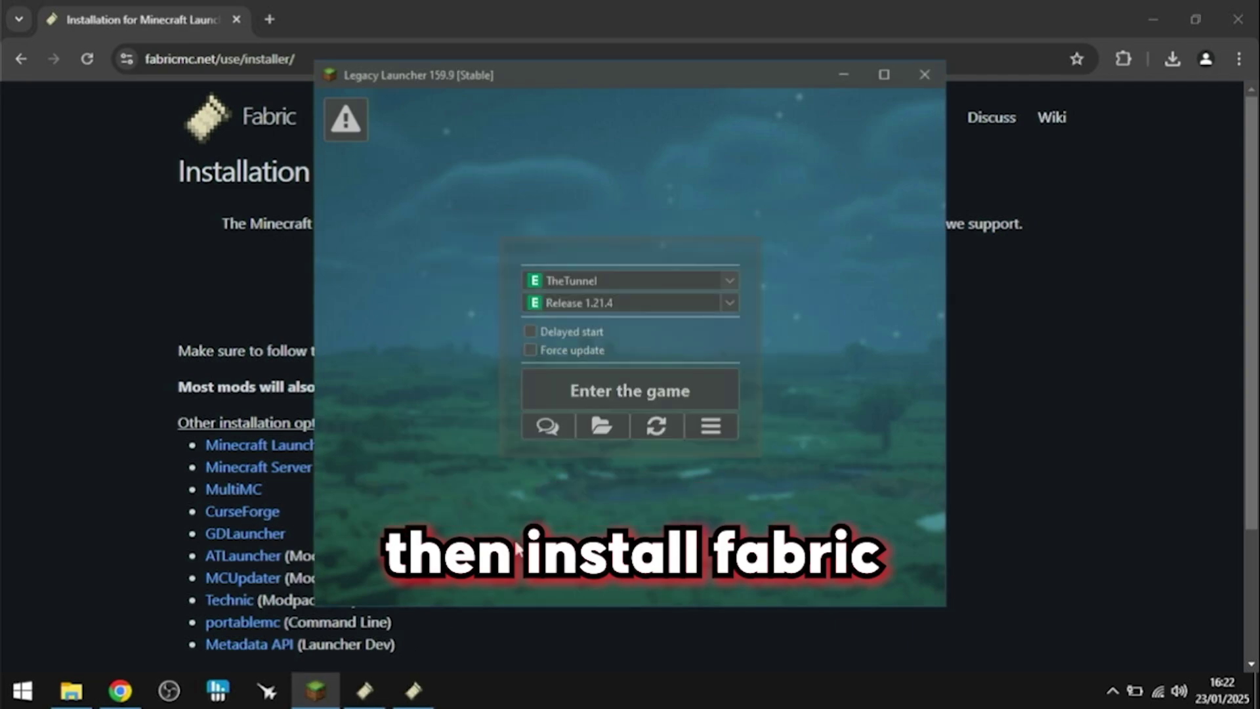
left_click(413, 691)
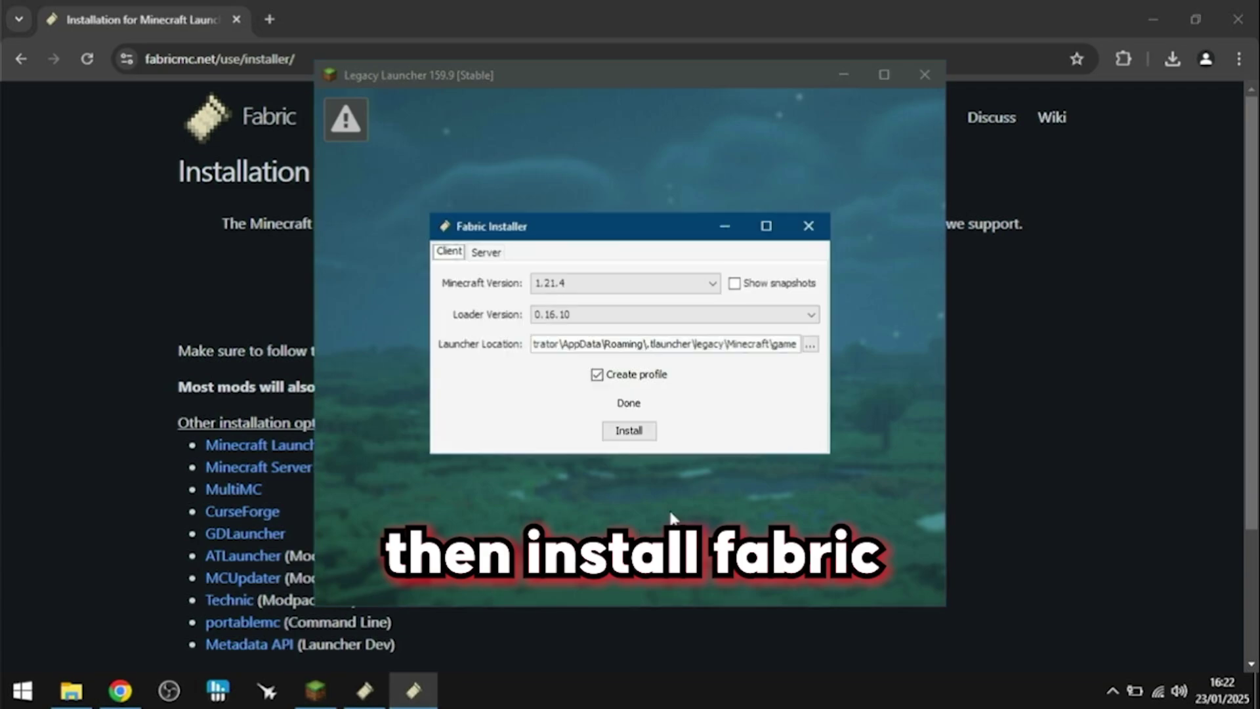
left_click(809, 228)
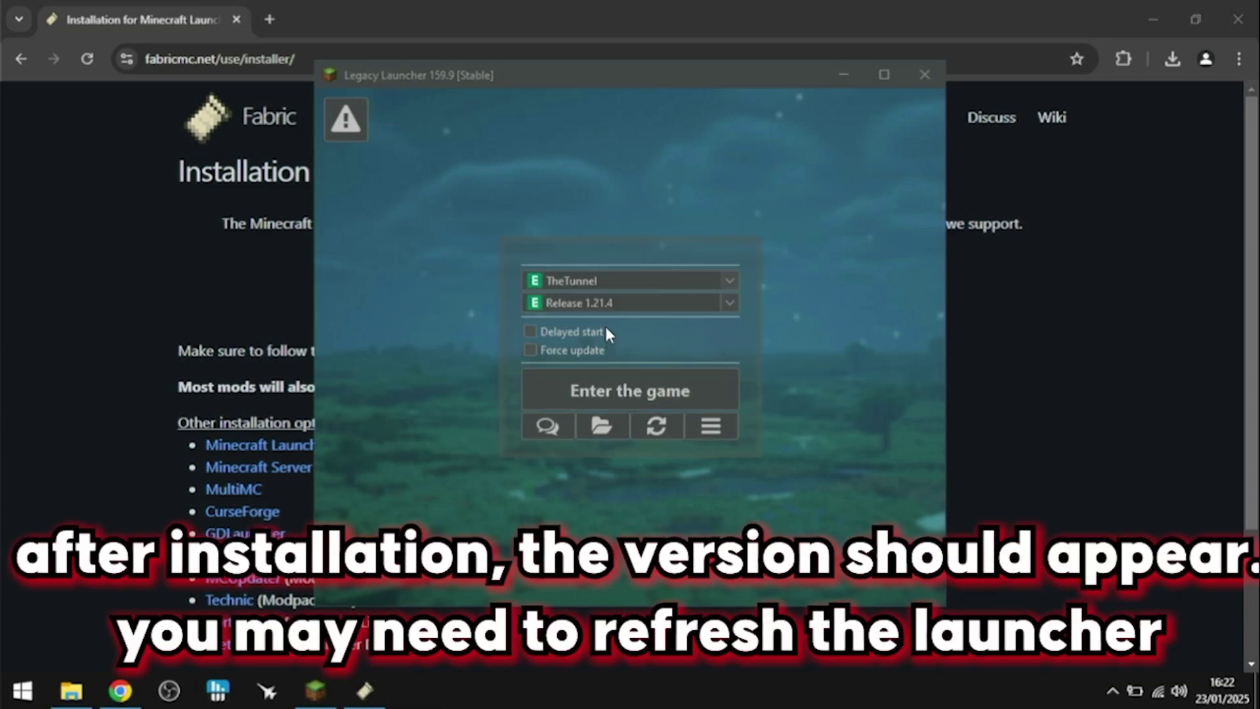
- Refresh Legacy Launcher and select fabric-loader-0.16.10-1.21.4 as the game version
left_click(656, 427)
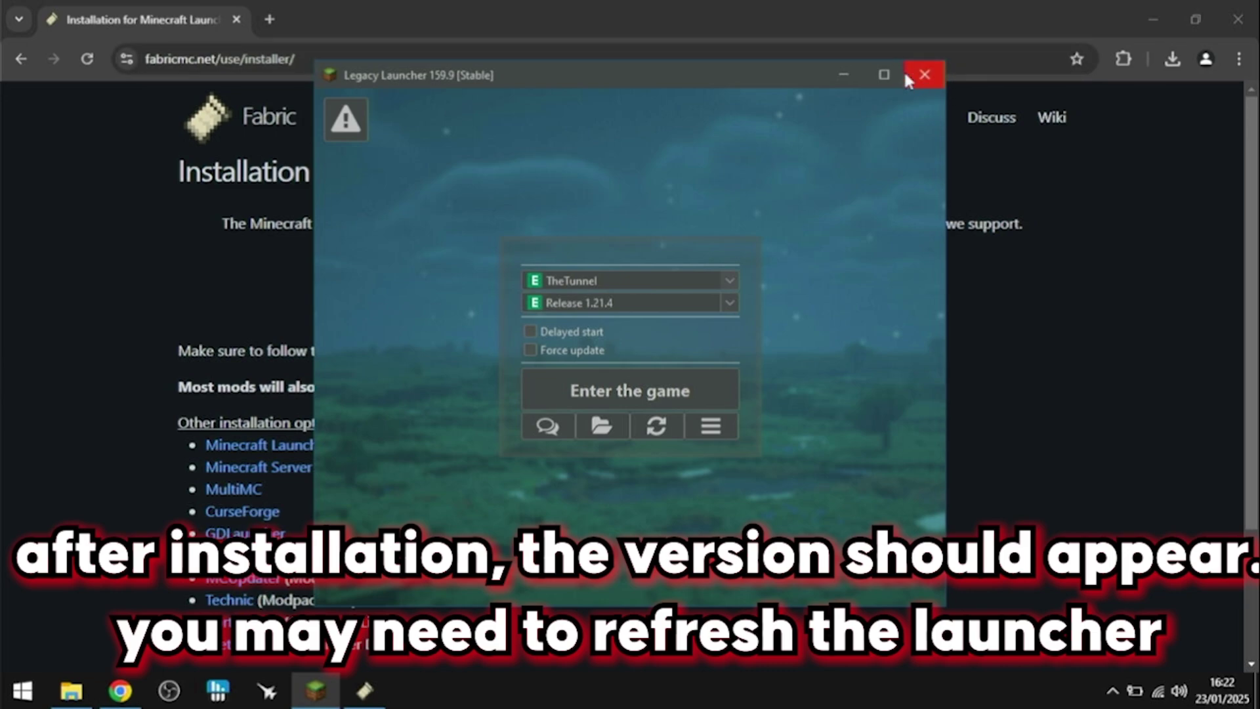
left_click(730, 302)
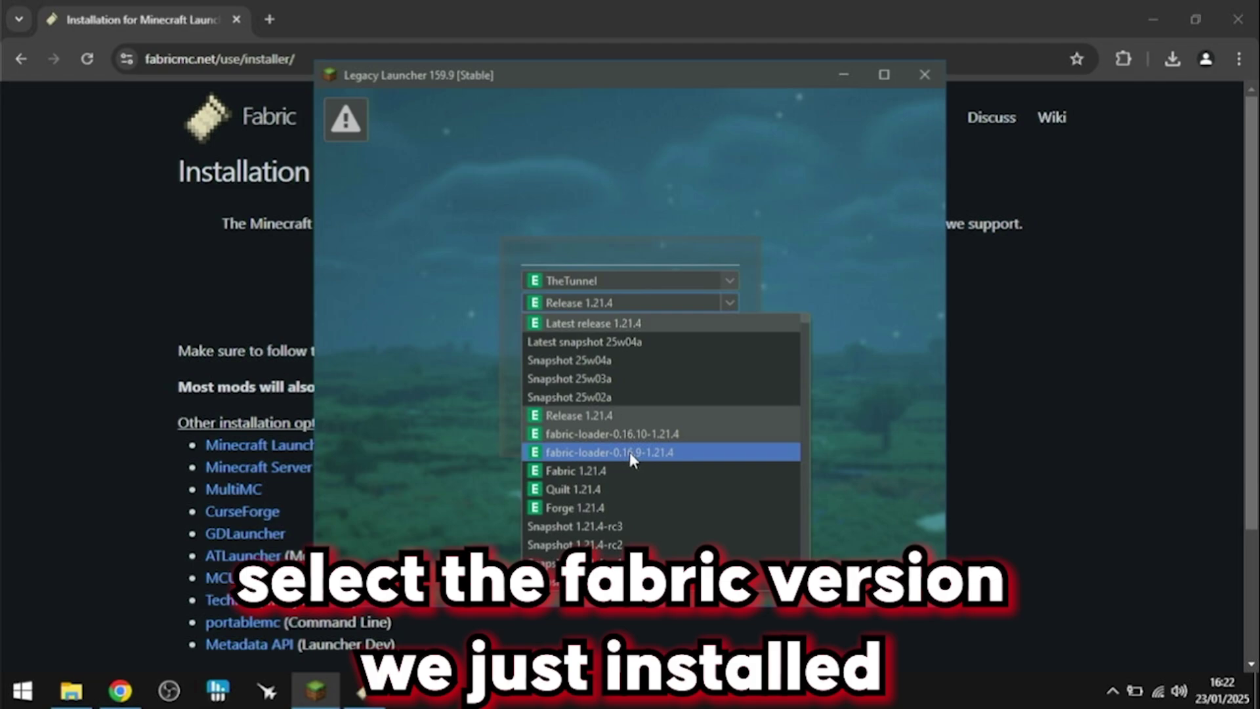
left_click(675, 435)
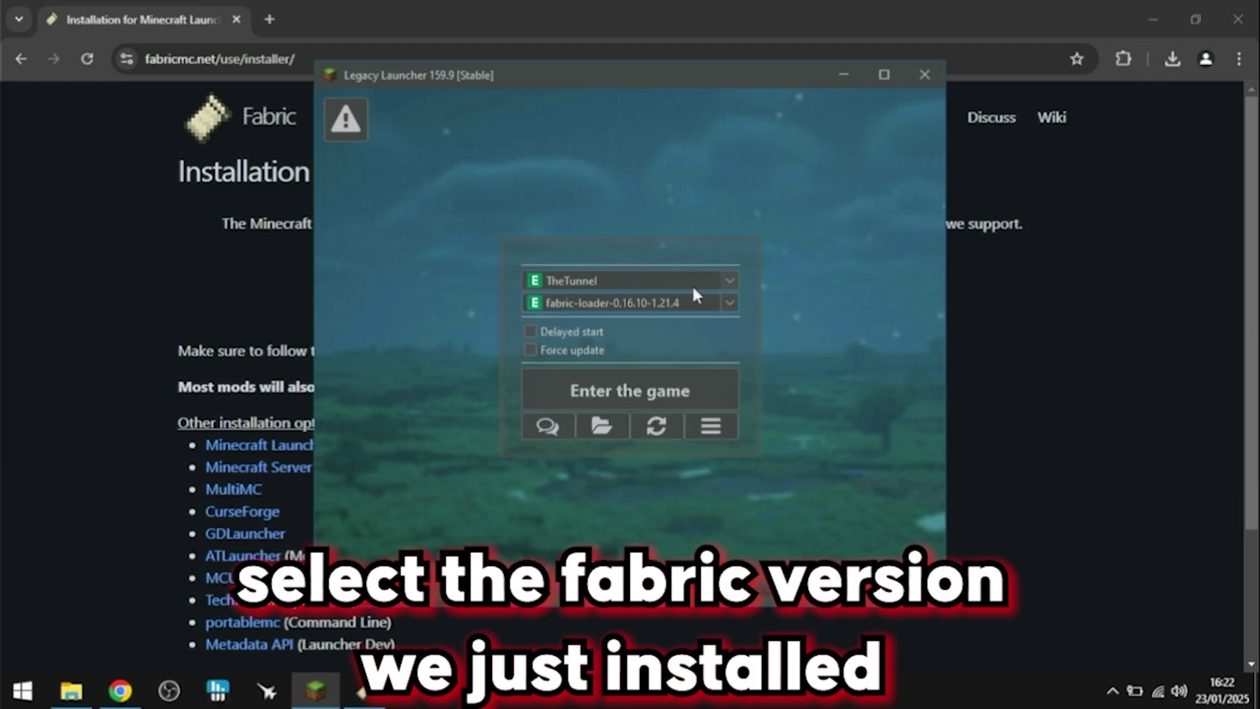
- Return to Chrome, search for "forcegl modrinth" in a new tab and stay logged out of Google
left_click(172, 269)
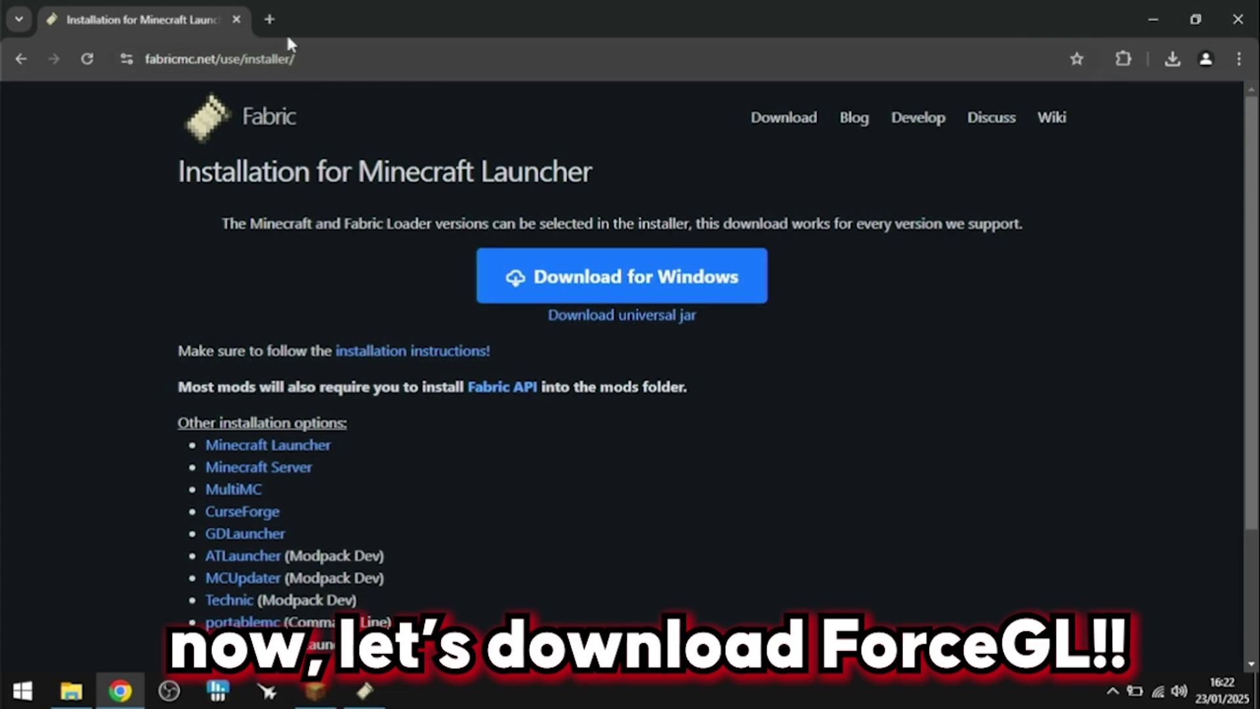
left_click(265, 19)
type("fo")
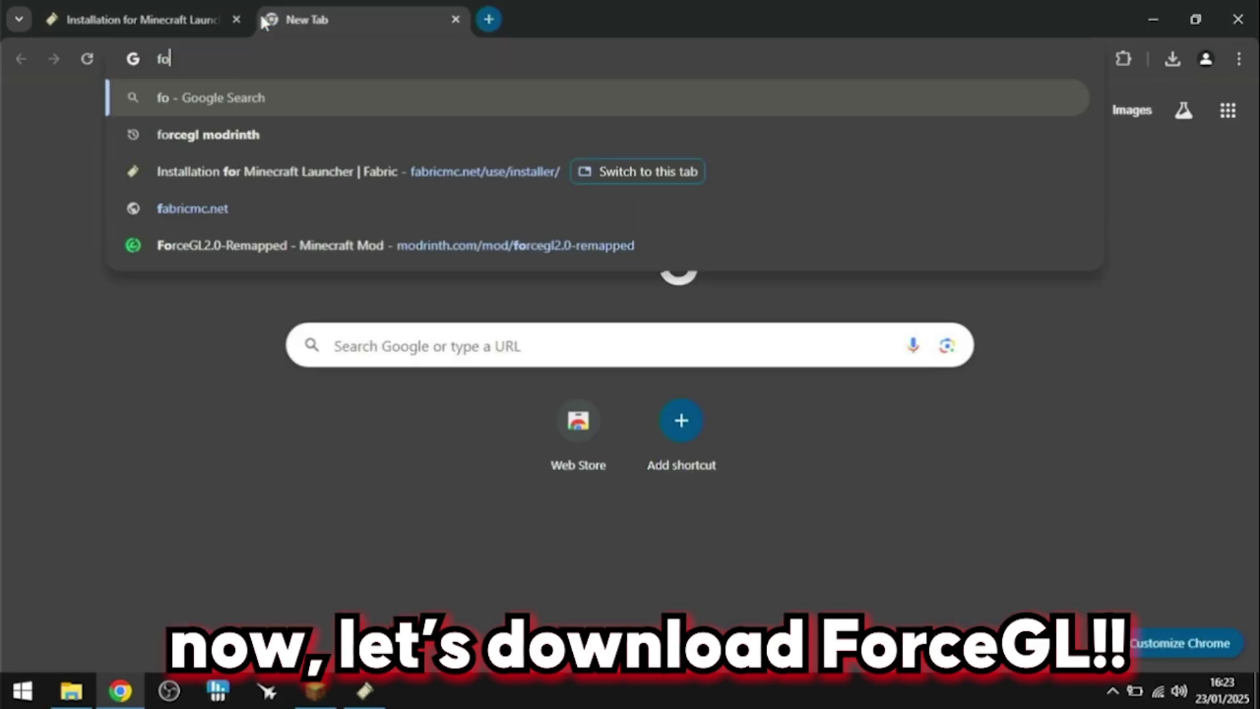
type("rcegl mo")
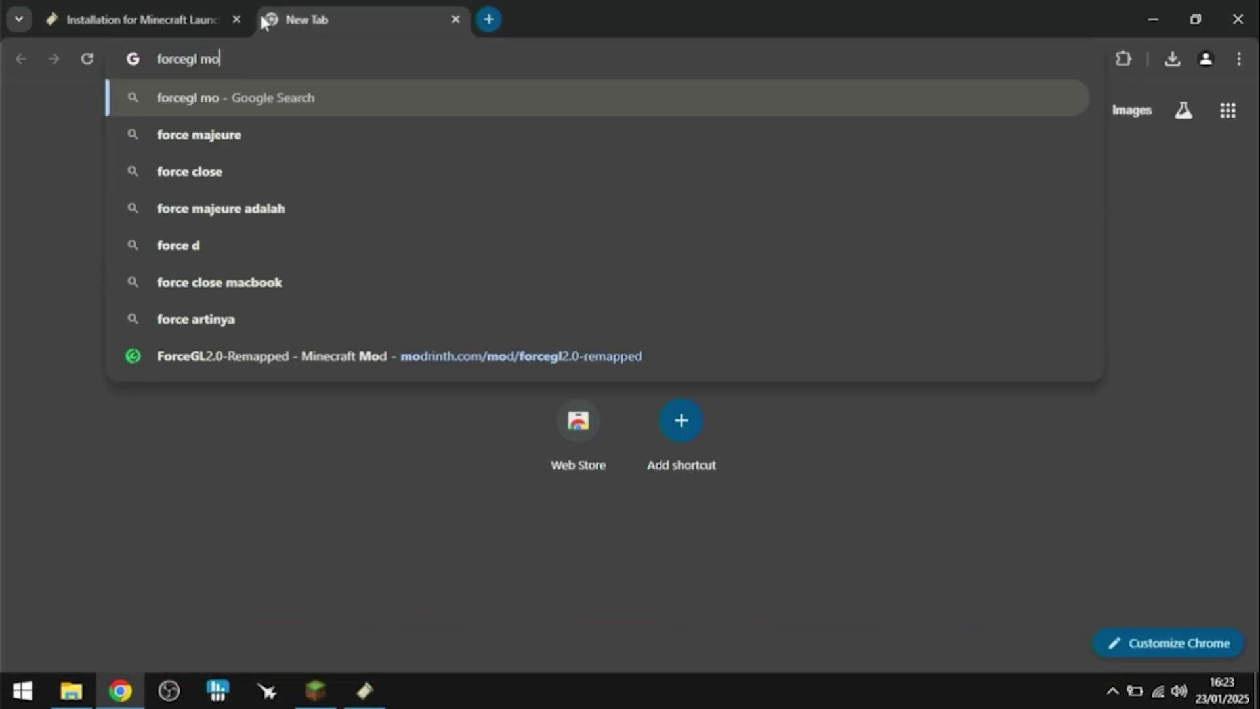
type("drinth")
key("Return")
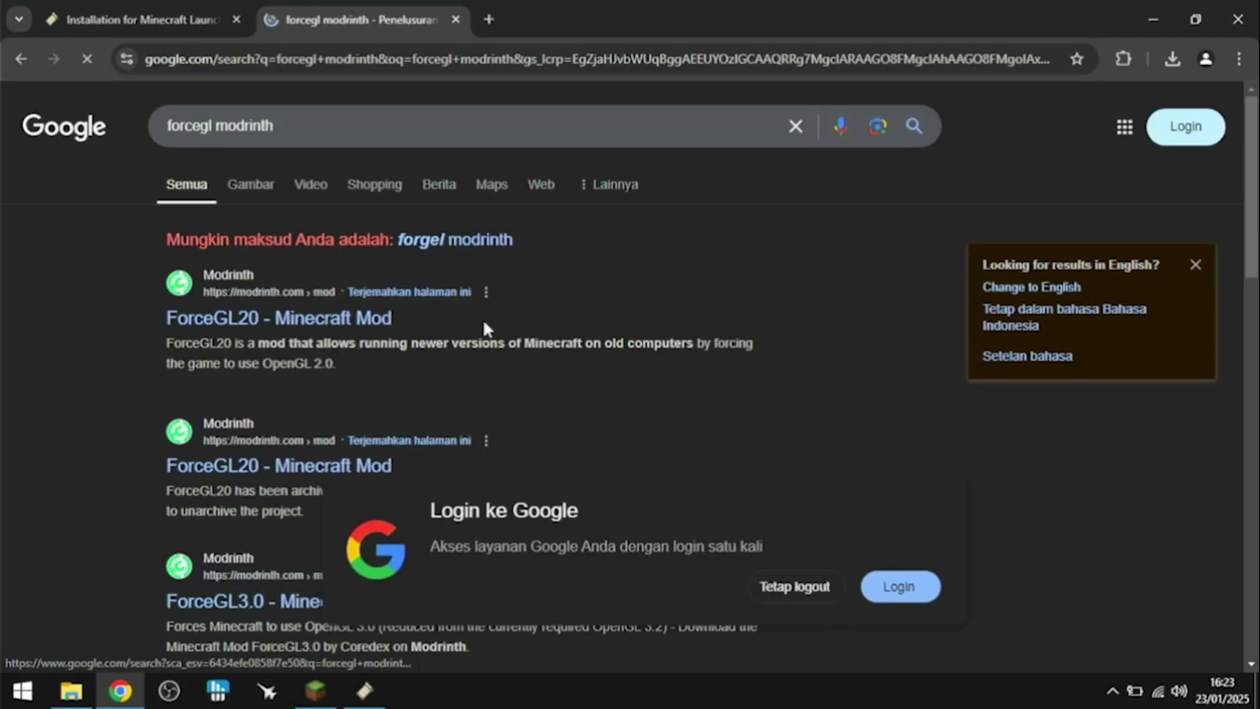
left_click(781, 591)
- Download forcegl-2.2.1+1.21.4.jar from the 2.2.1+1.21.4 version page of ForceGL2.0-Remapped on Modrinth
scroll(778, 588, "down", 5)
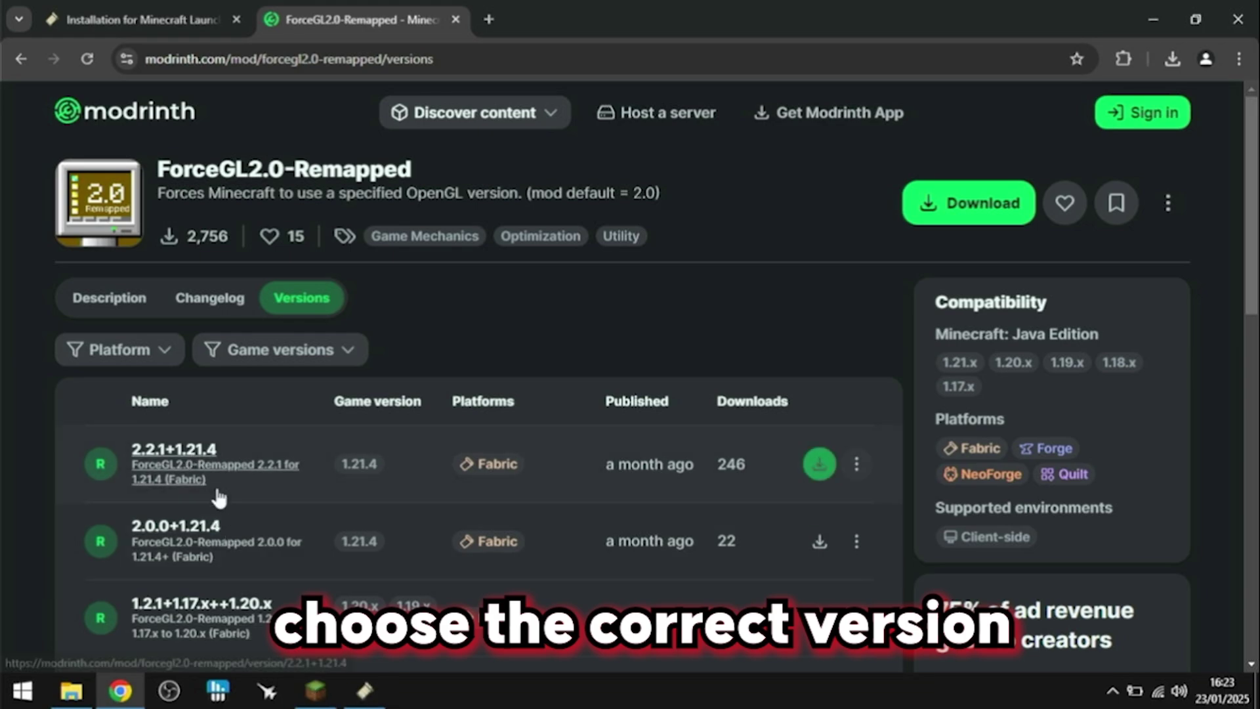
left_click(197, 453)
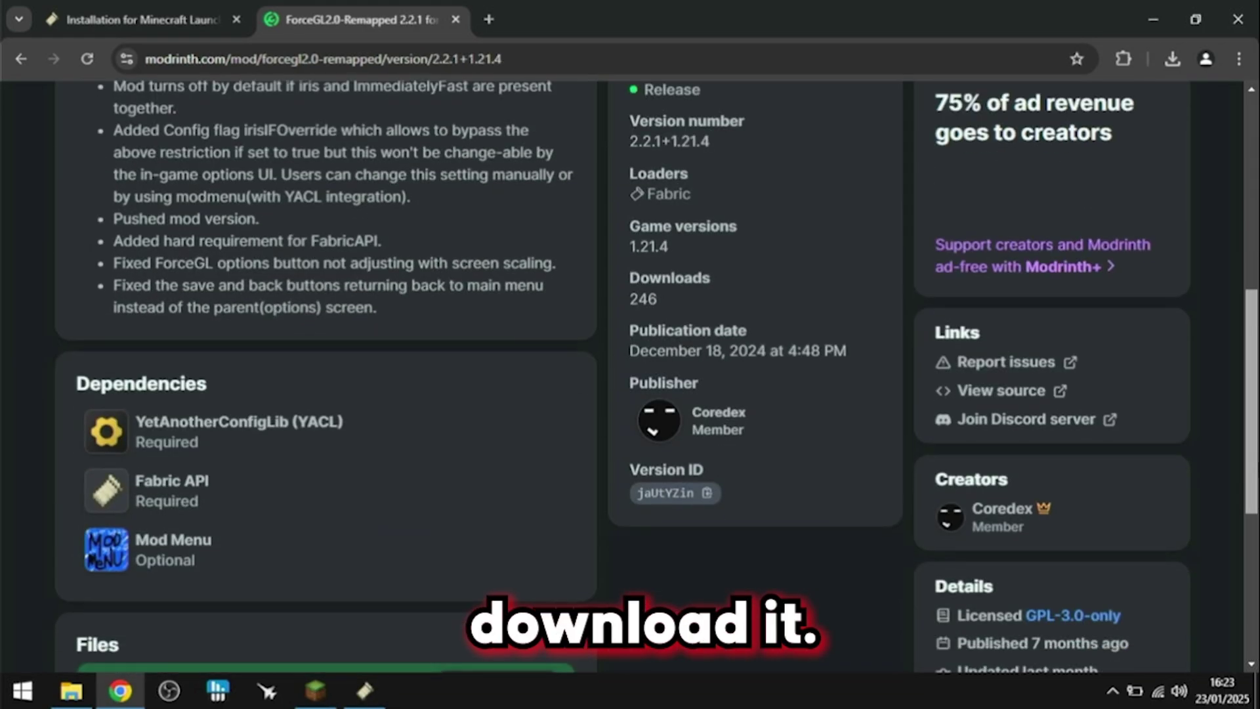
left_click(125, 195)
scroll(95, 354, "down", 5)
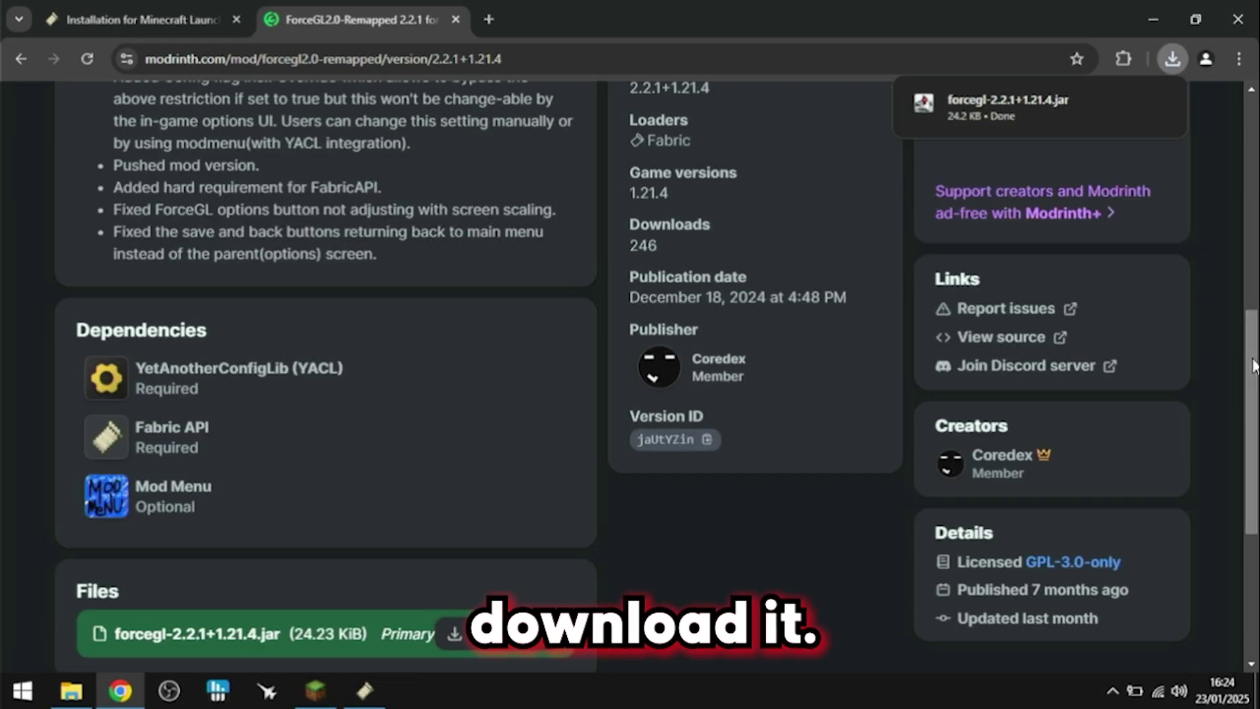
- Open the required Fabric API dependency on Modrinth and download fabric-api-0.115.0+1.21.4.jar from its version list
left_click_drag(76, 331, 124, 330)
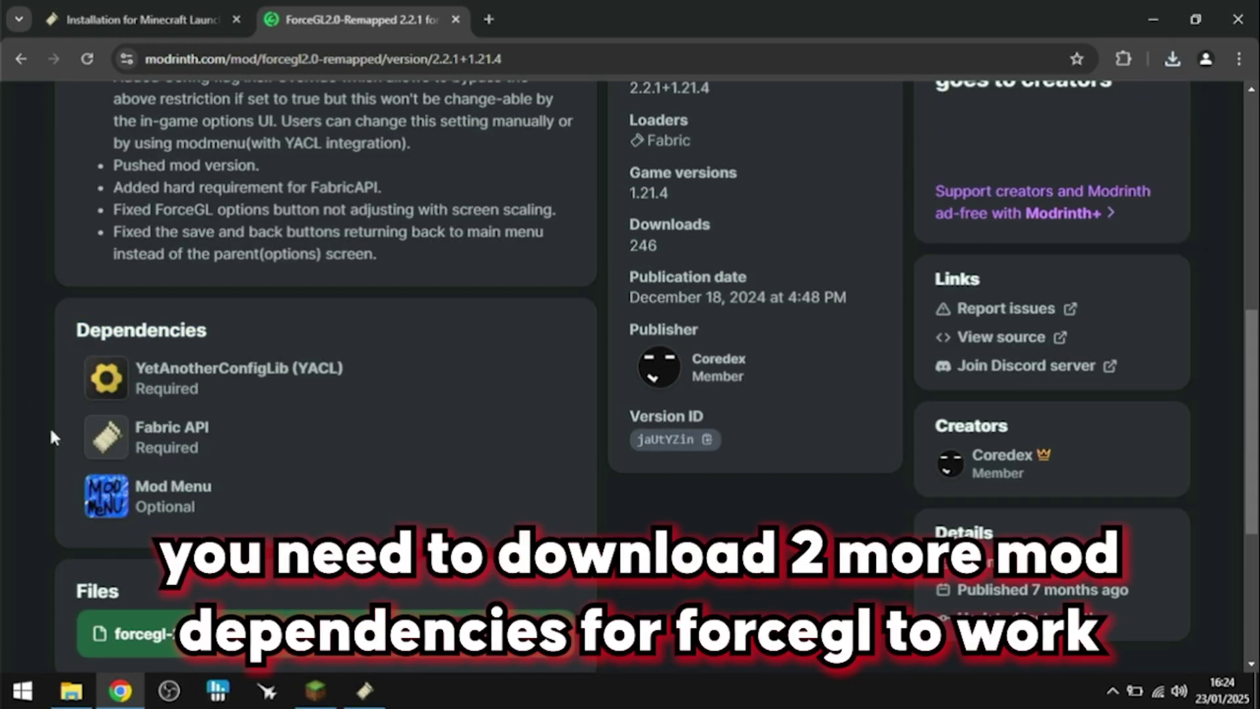
left_click(185, 453)
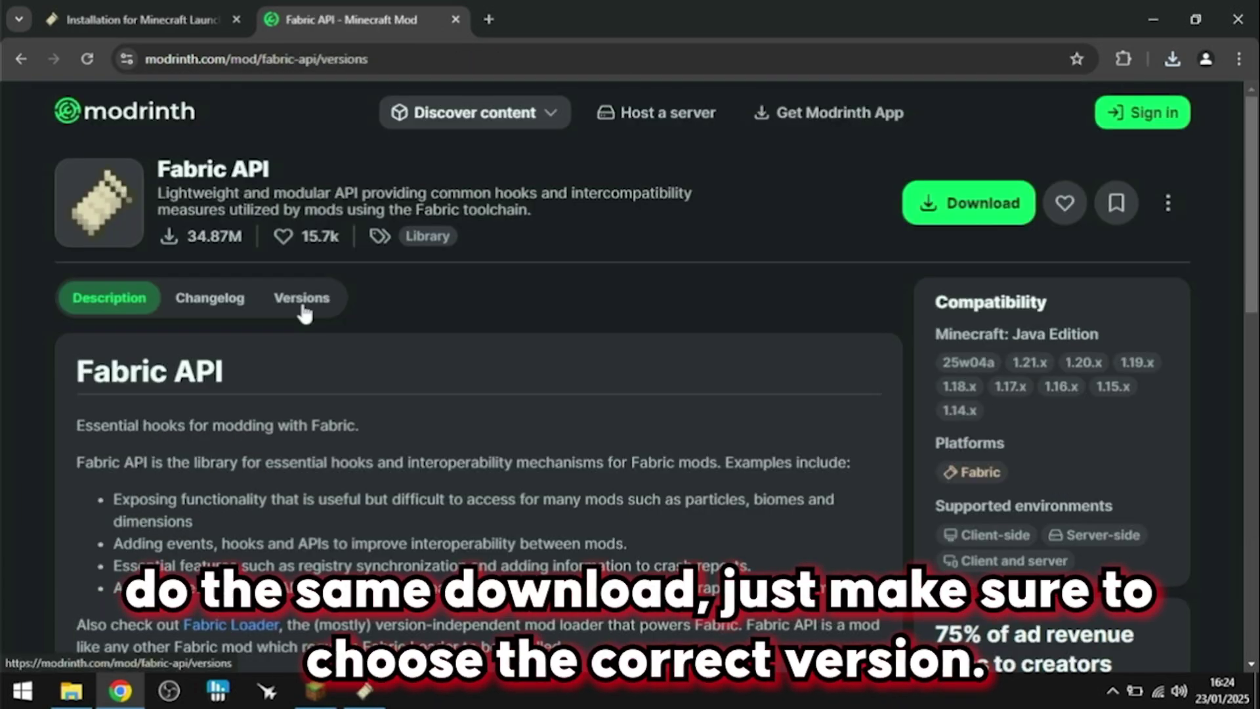
left_click(301, 299)
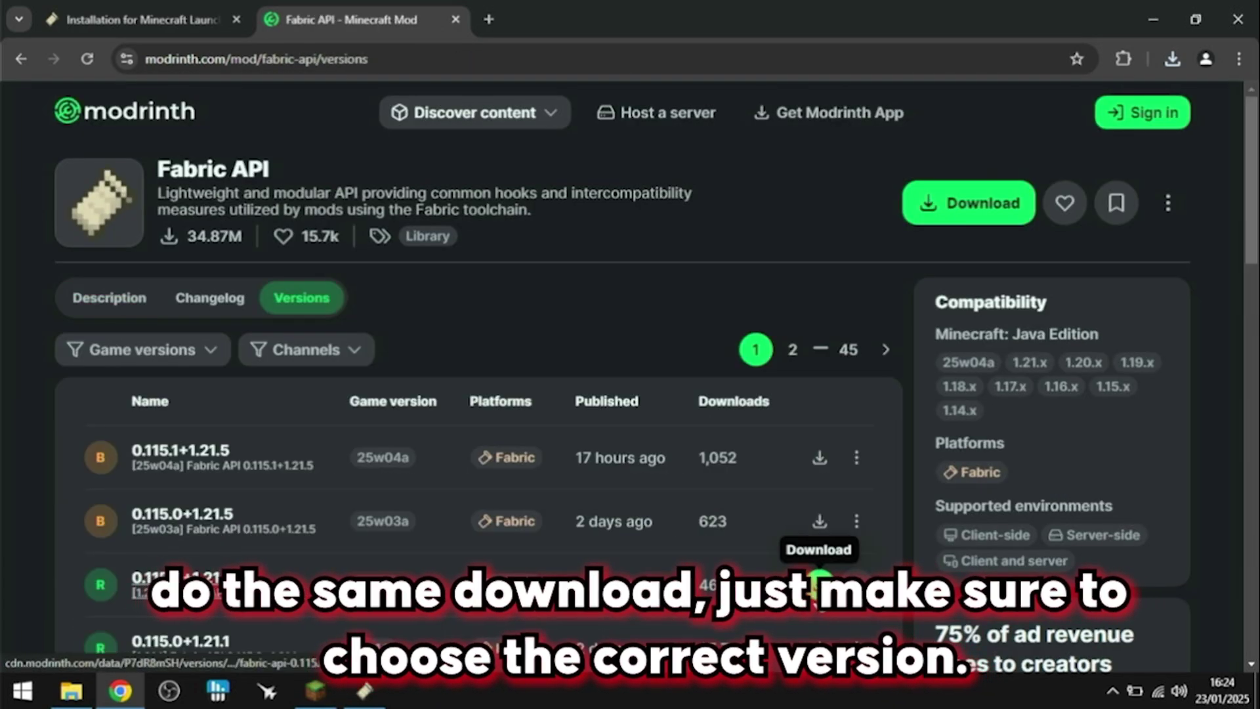
left_click(818, 586)
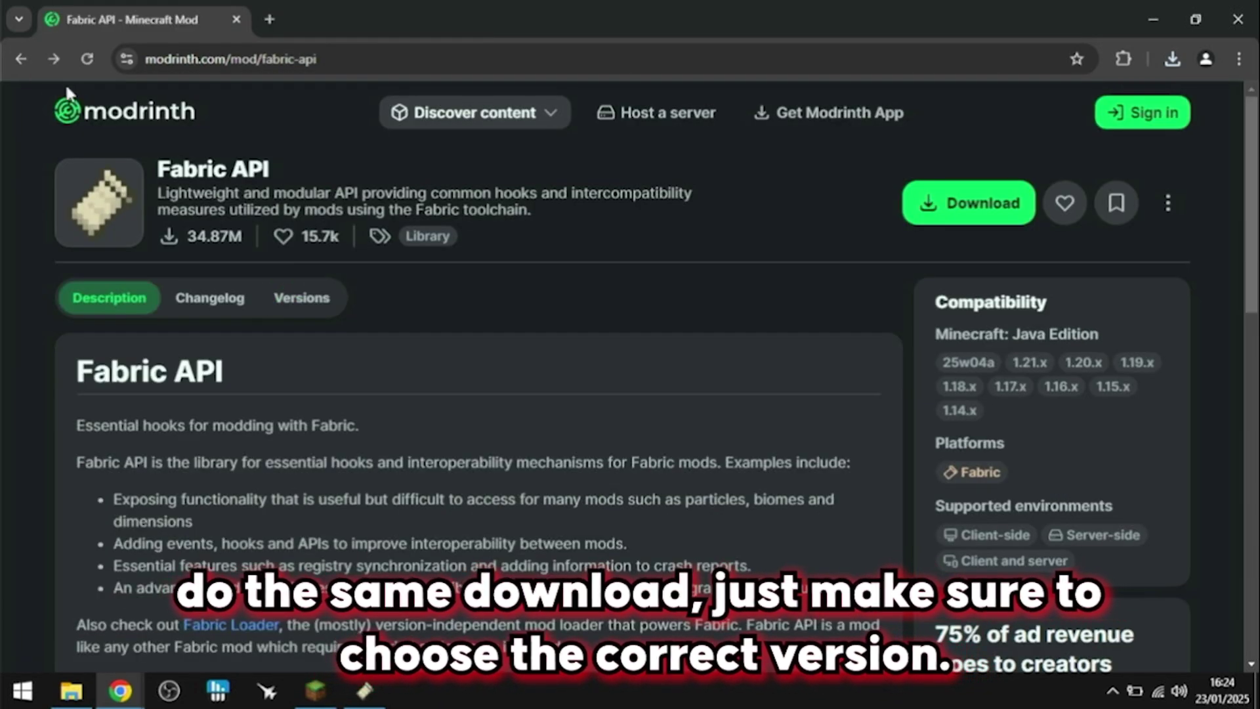
- Return to the ForceGL2.0-Remapped version page, open its YetAnotherConfigLib (YACL) dependency and download version 3.6.2+1.21.4-fabric
left_click(21, 59)
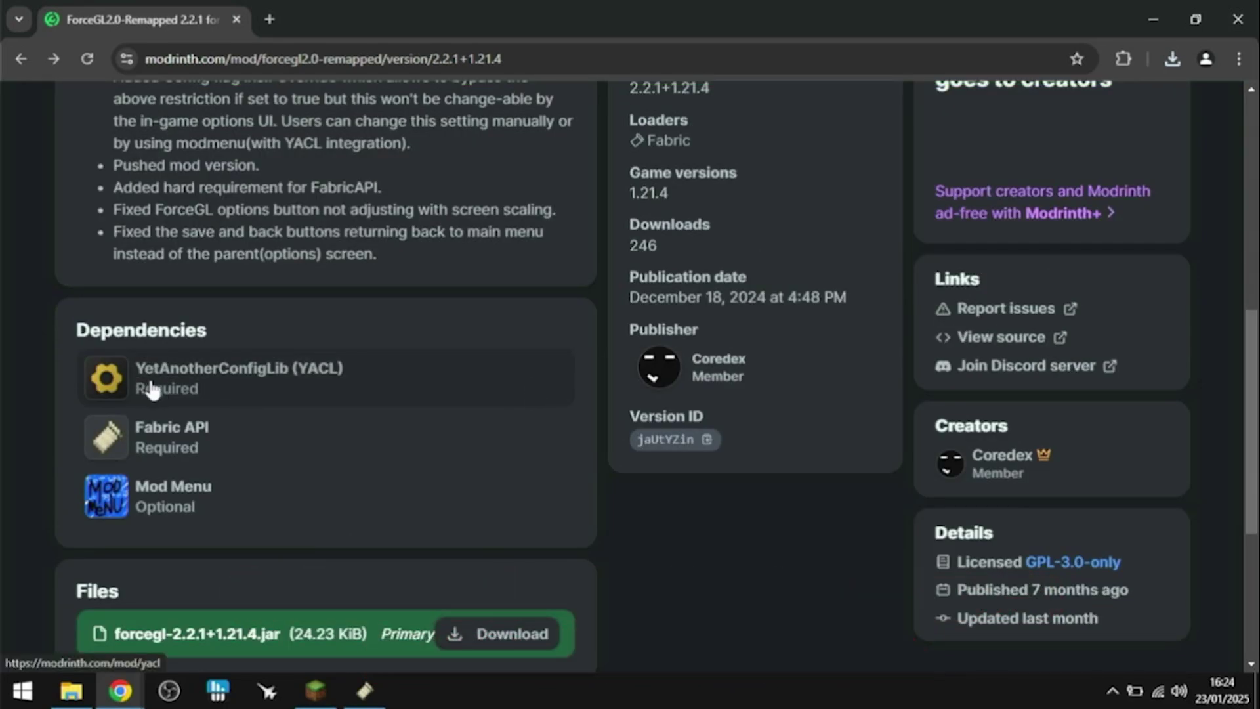
left_click(151, 388)
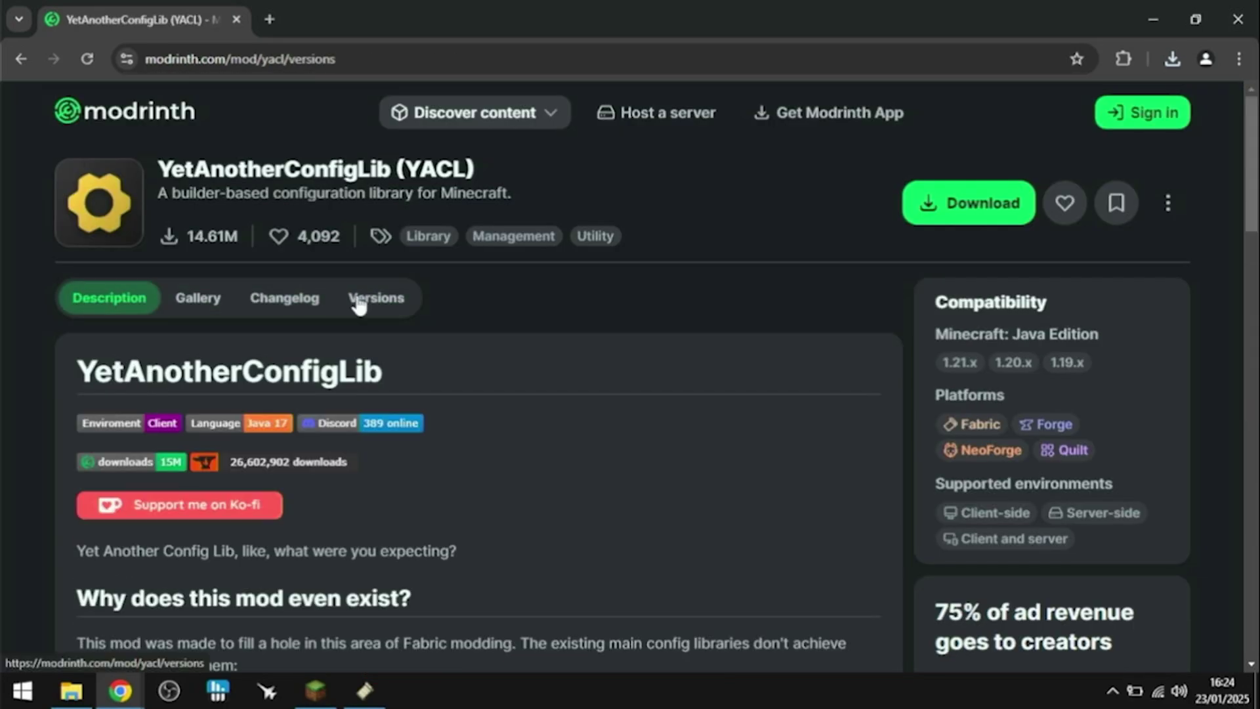
left_click(368, 297)
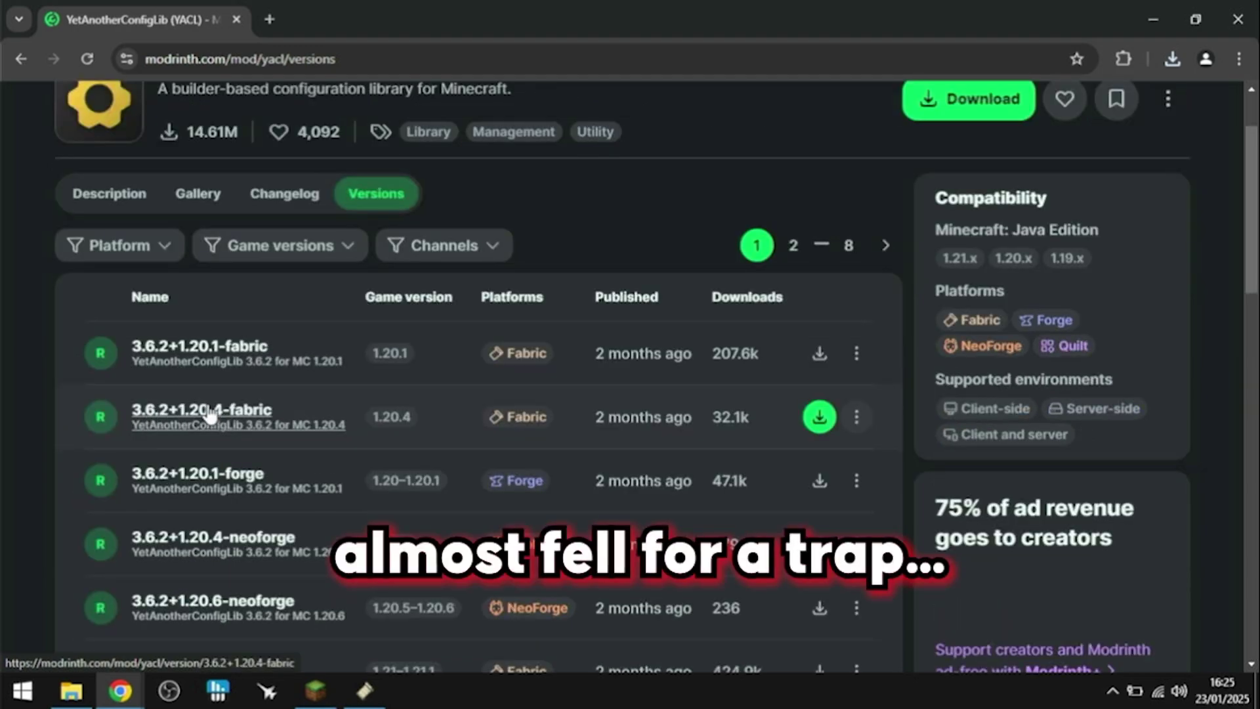
scroll(667, 399, "down", 2)
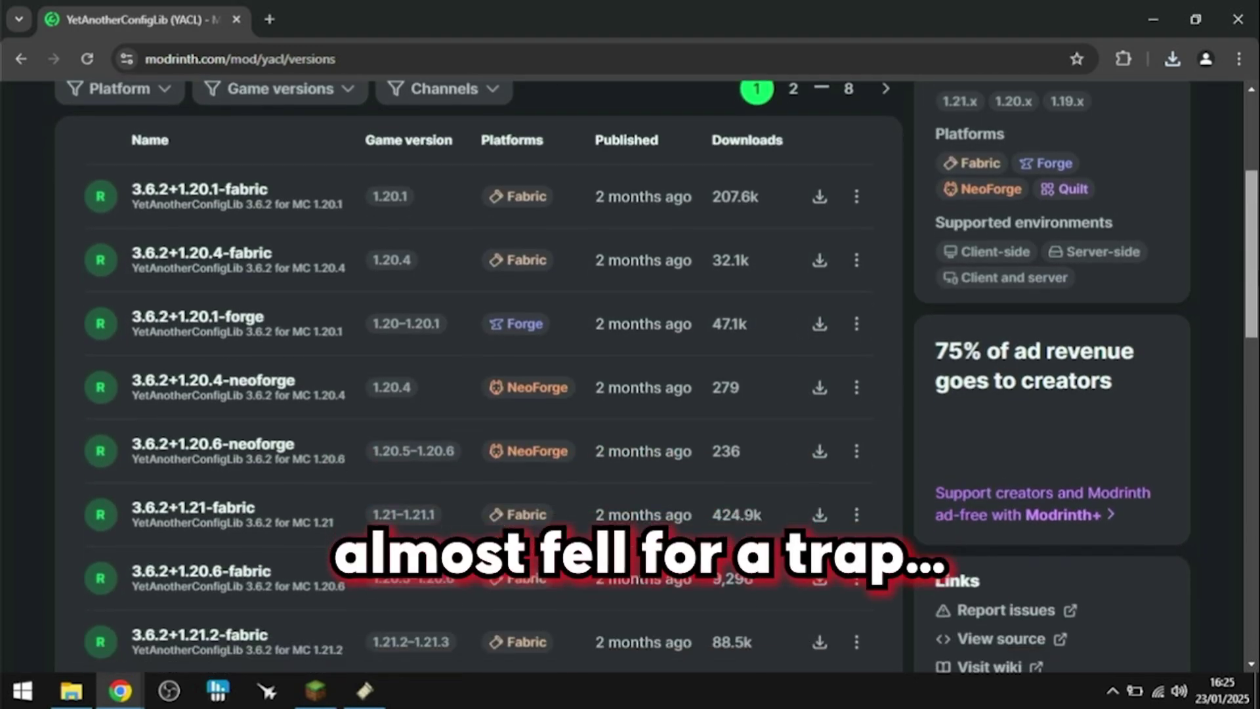
scroll(715, 392, "down", 6)
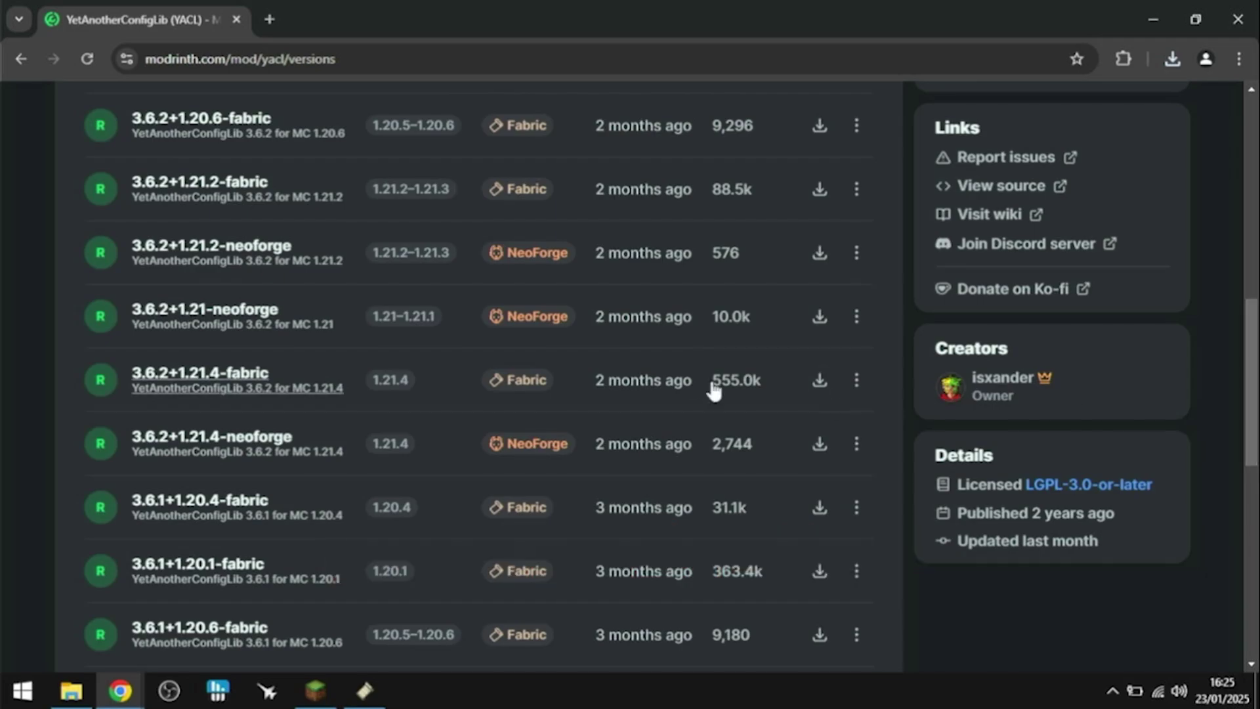
left_click(820, 382)
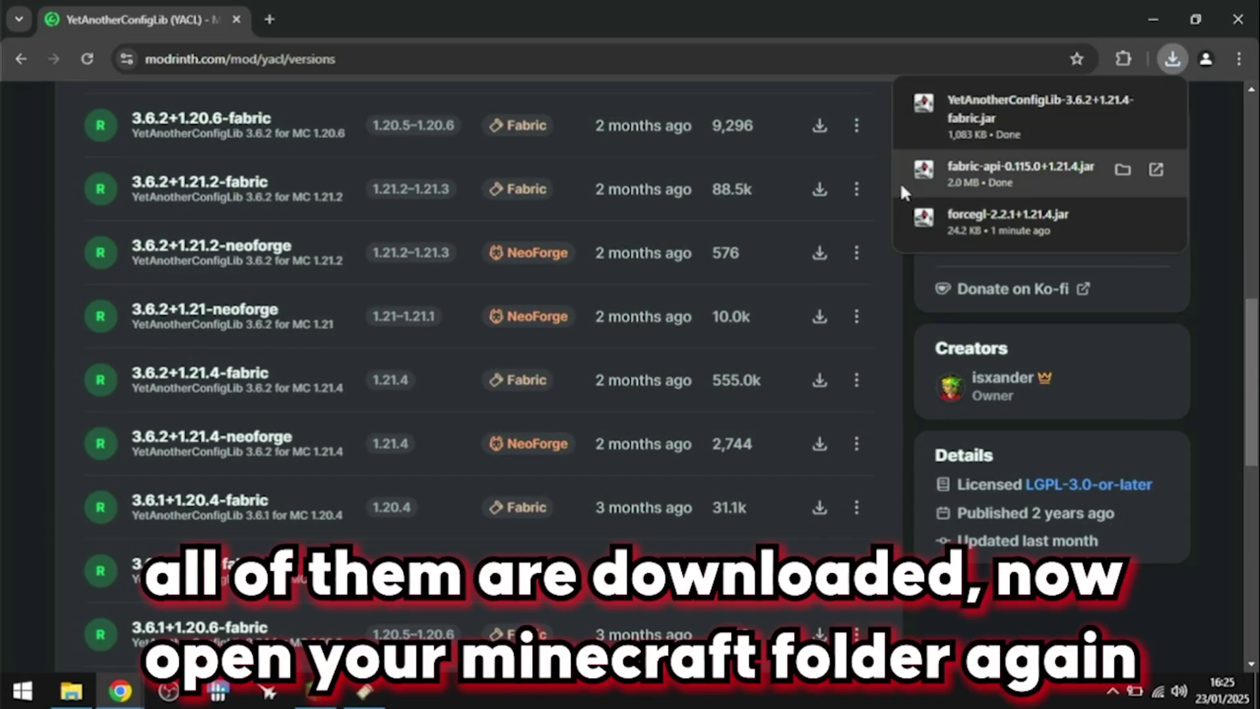
- Switch to Legacy Launcher and open its Minecraft game folder in File Explorer
left_click(332, 701)
left_click(655, 456)
left_click(603, 427)
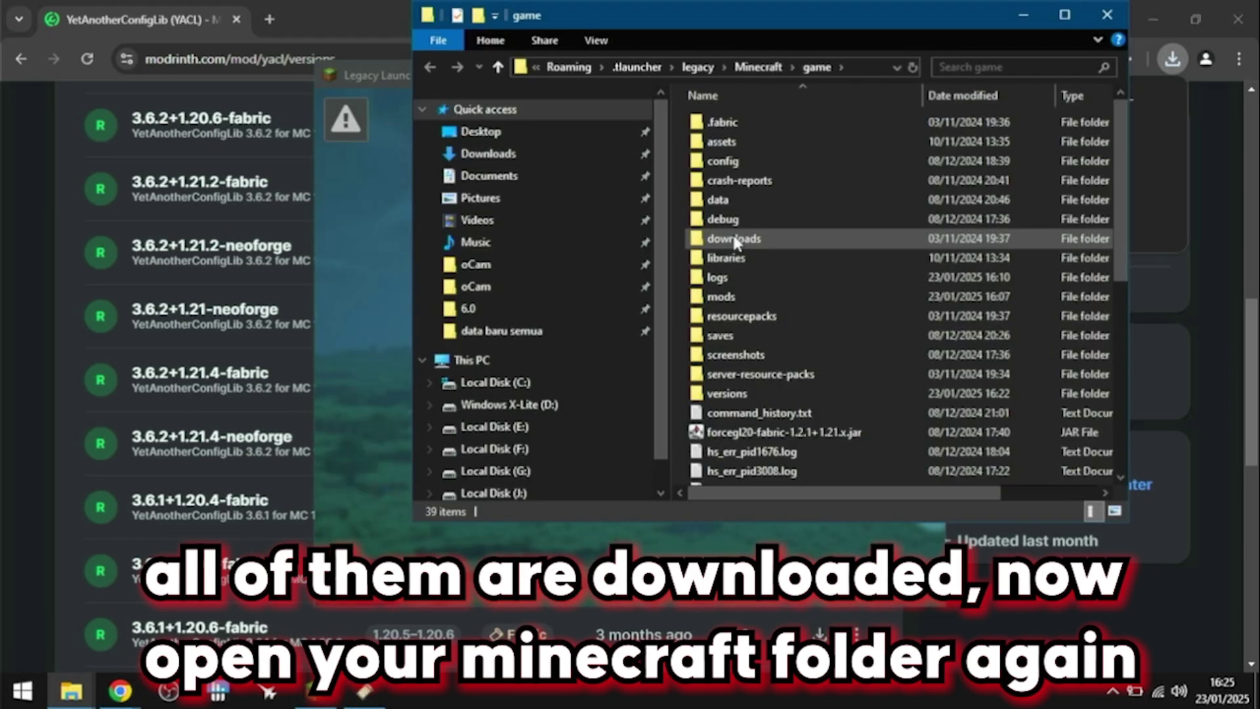
- Create a new folder named mods in the game folder and merge it with the existing mods folder
right_click(684, 288)
mouse_move(853, 482)
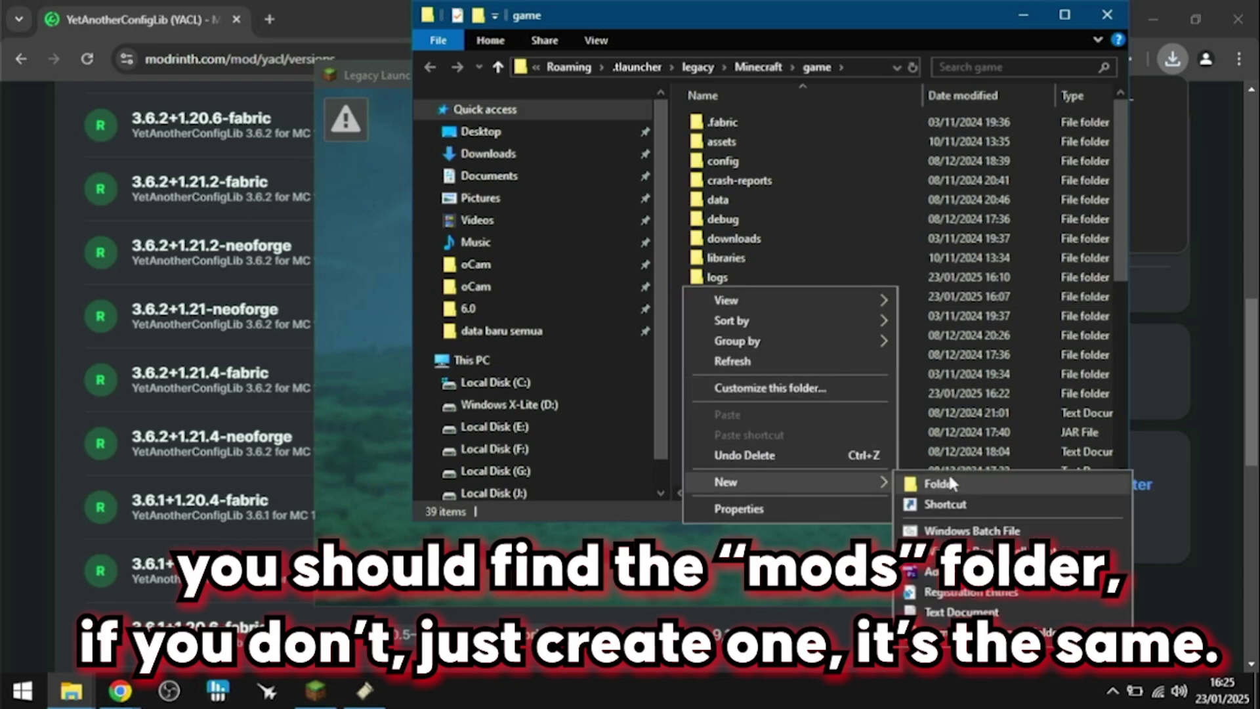
left_click(940, 484)
type("mods")
key("Return")
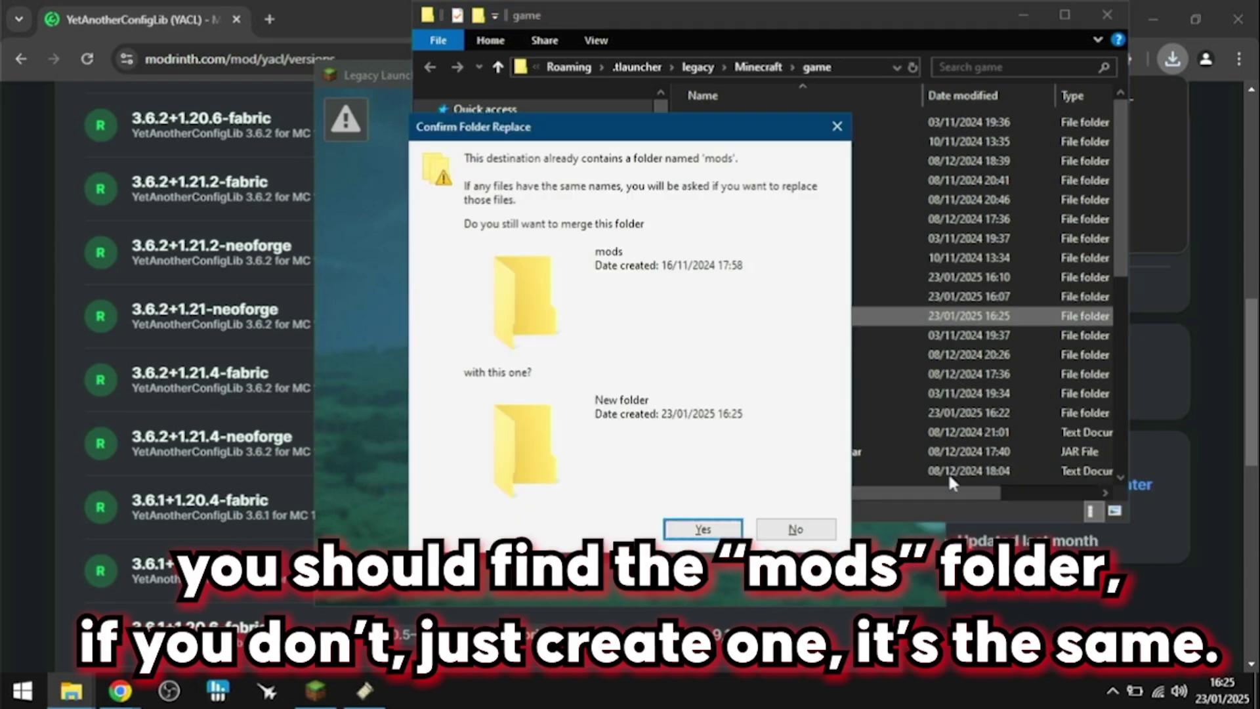
left_click(682, 529)
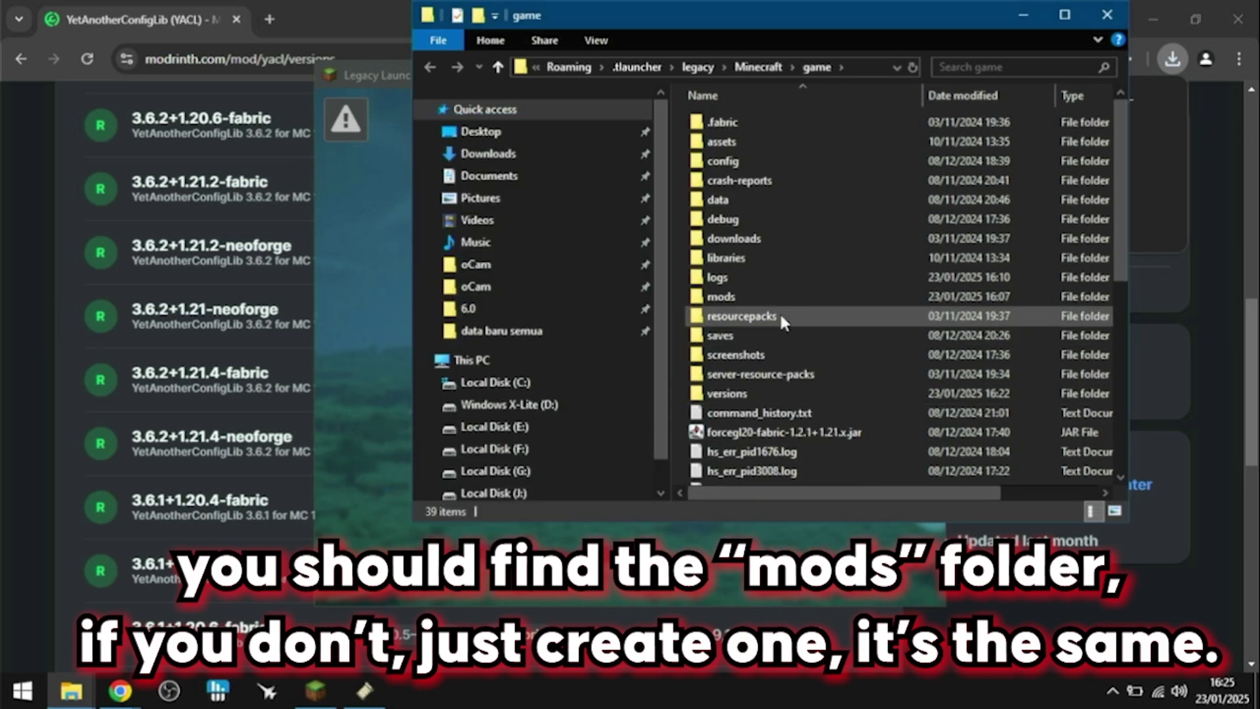
- Copy the YetAnotherConfigLib, fabric-api and forcegl 1.21.4 JAR files from Downloads into the game's mods folder
left_click(745, 297)
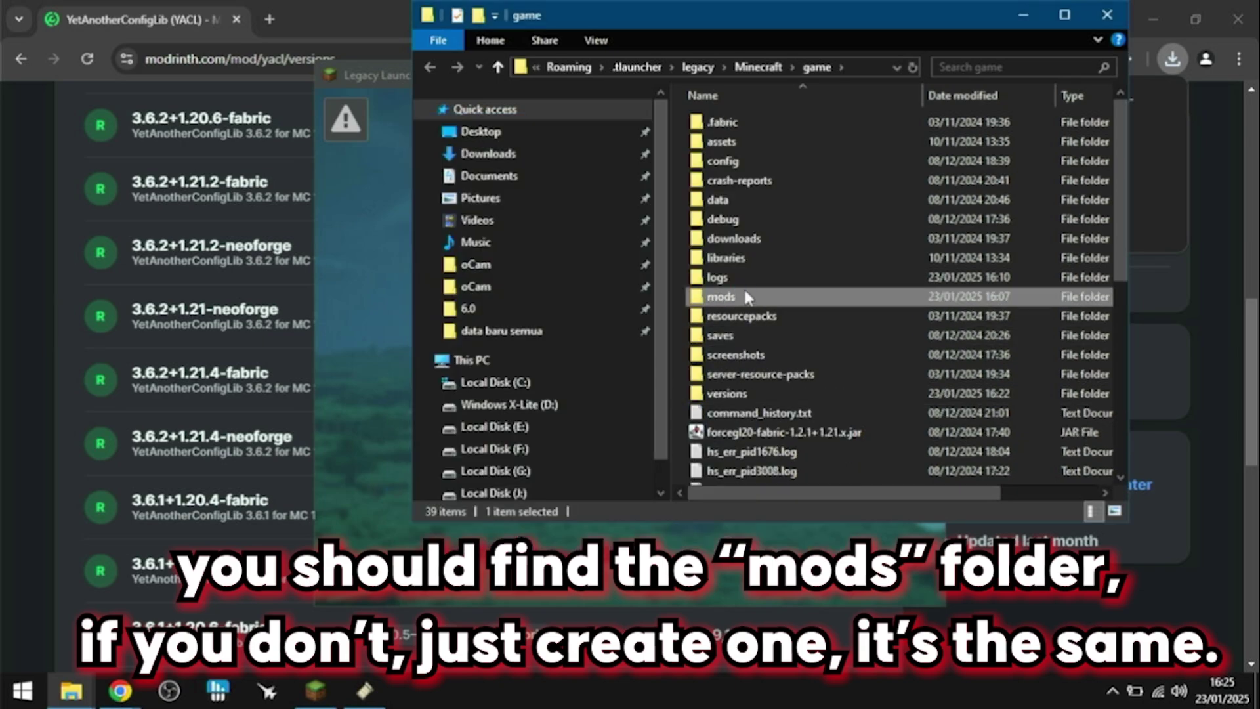
double_click(745, 296)
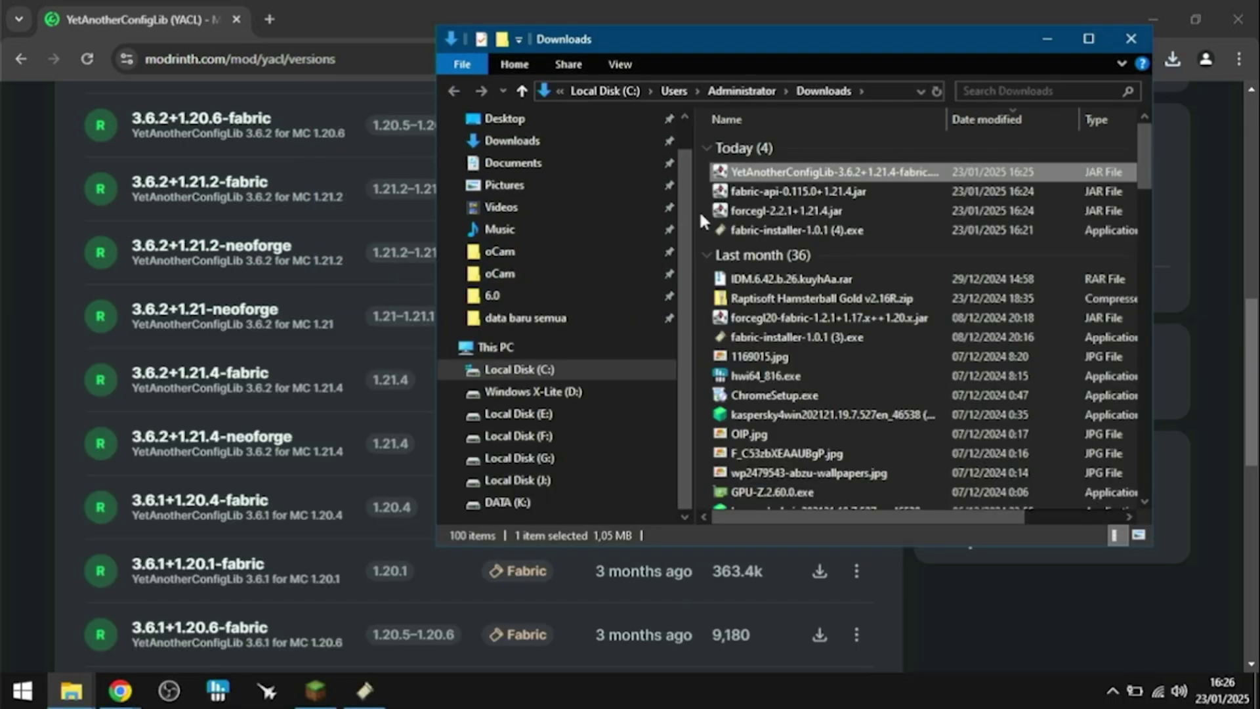
left_click_drag(699, 210, 743, 210)
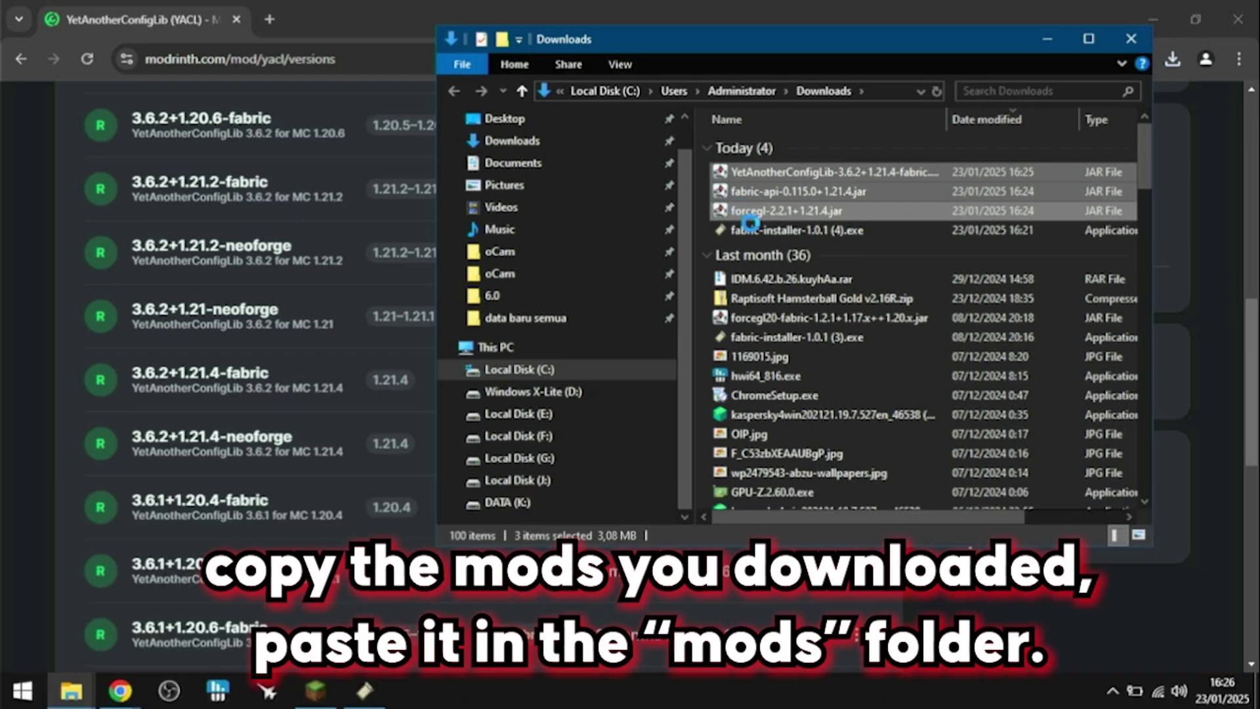
right_click(746, 216)
left_click(794, 365)
left_click(71, 690)
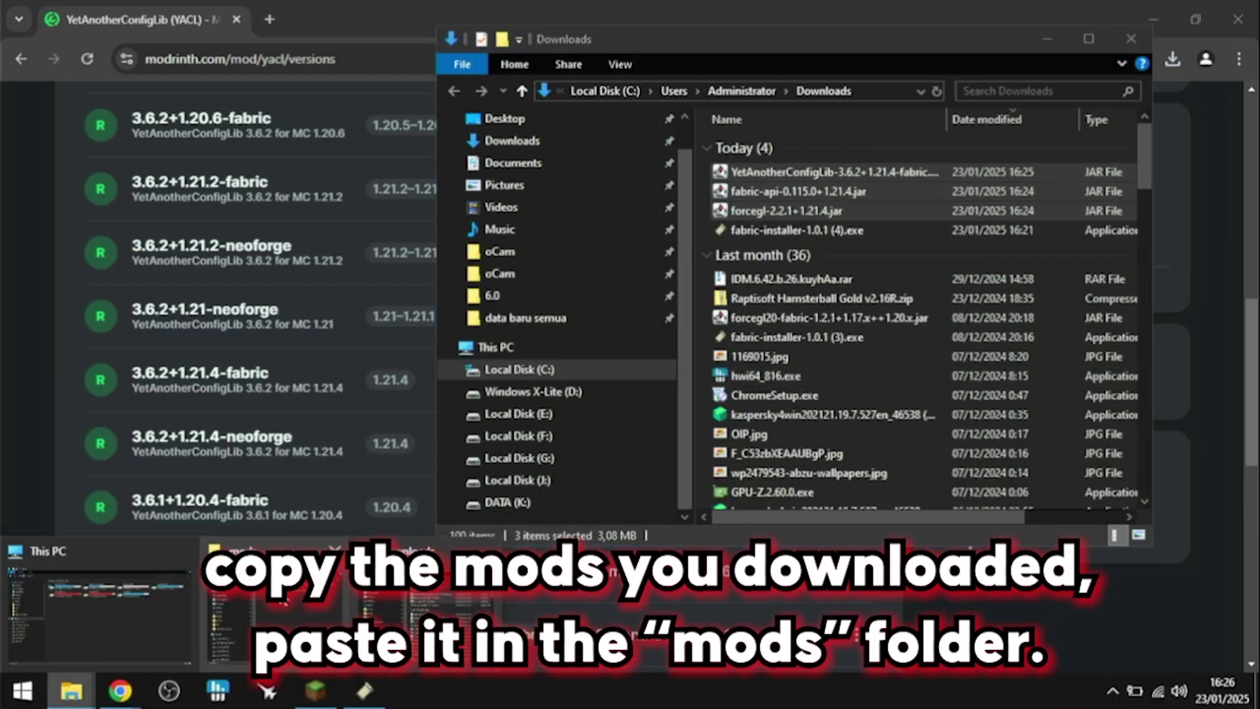
left_click(276, 604)
right_click(799, 215)
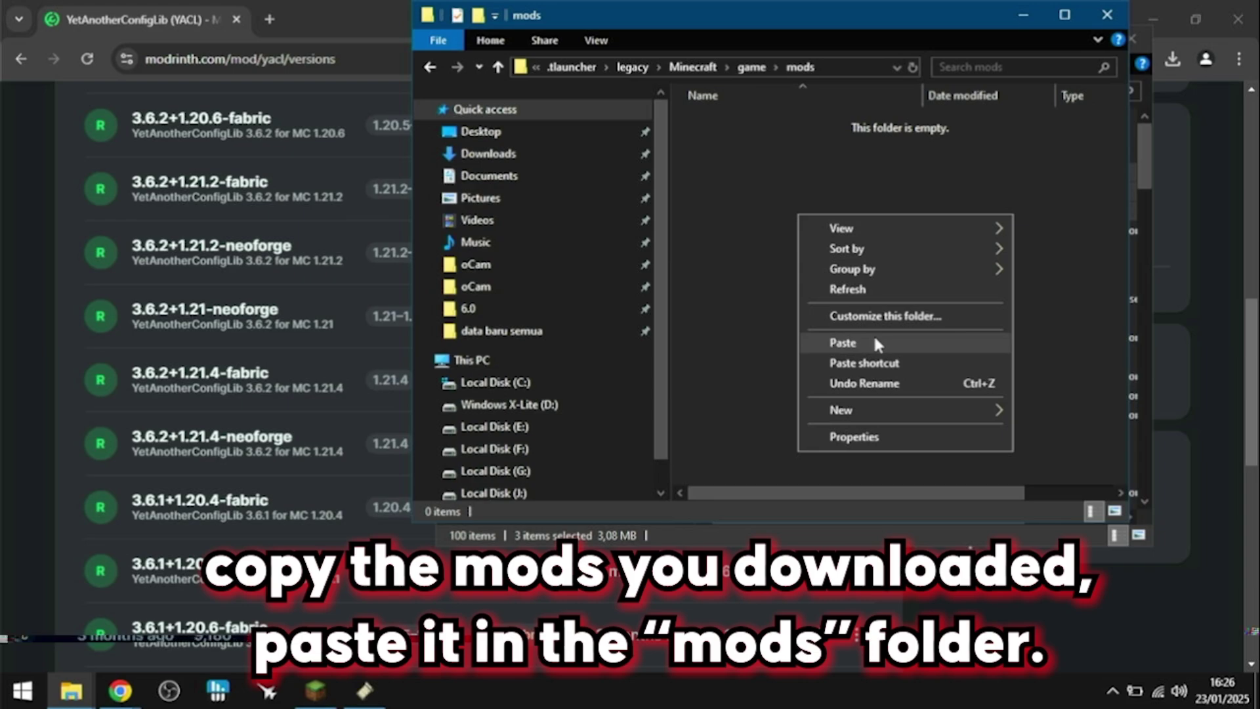
left_click(843, 343)
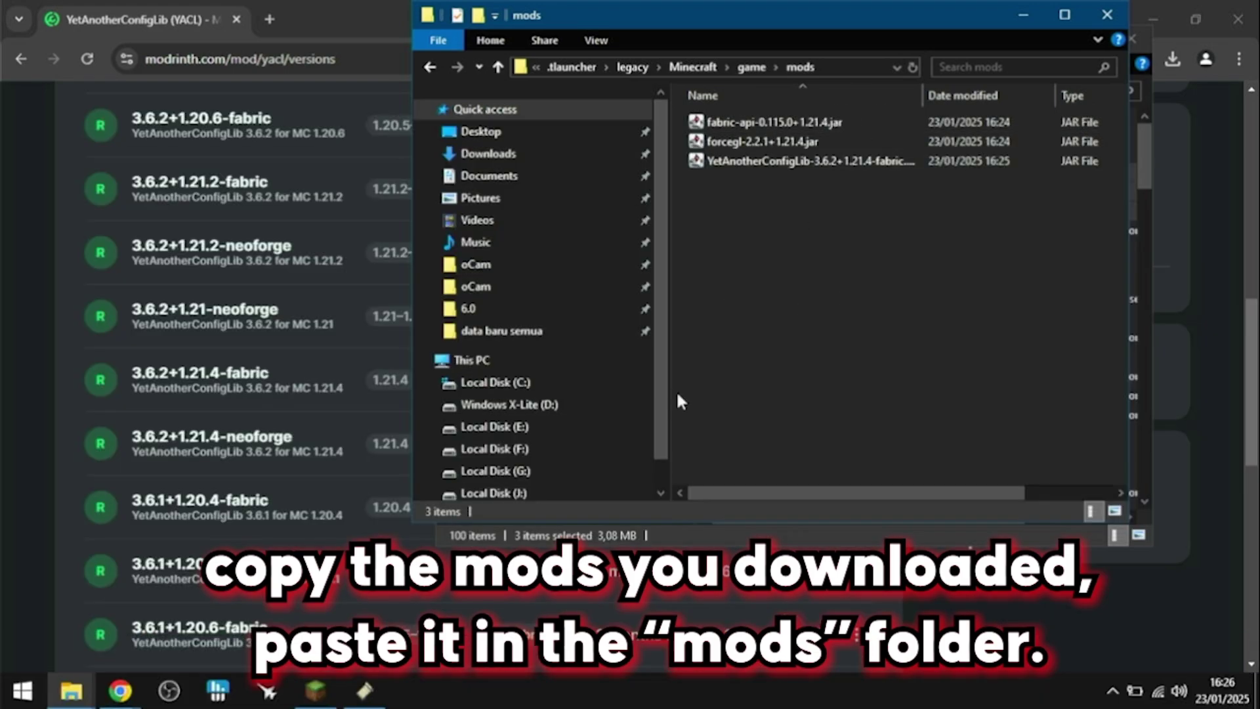
- Start the game from Legacy Launcher and clear the File Explorer and Chrome windows off the desktop
left_click(316, 691)
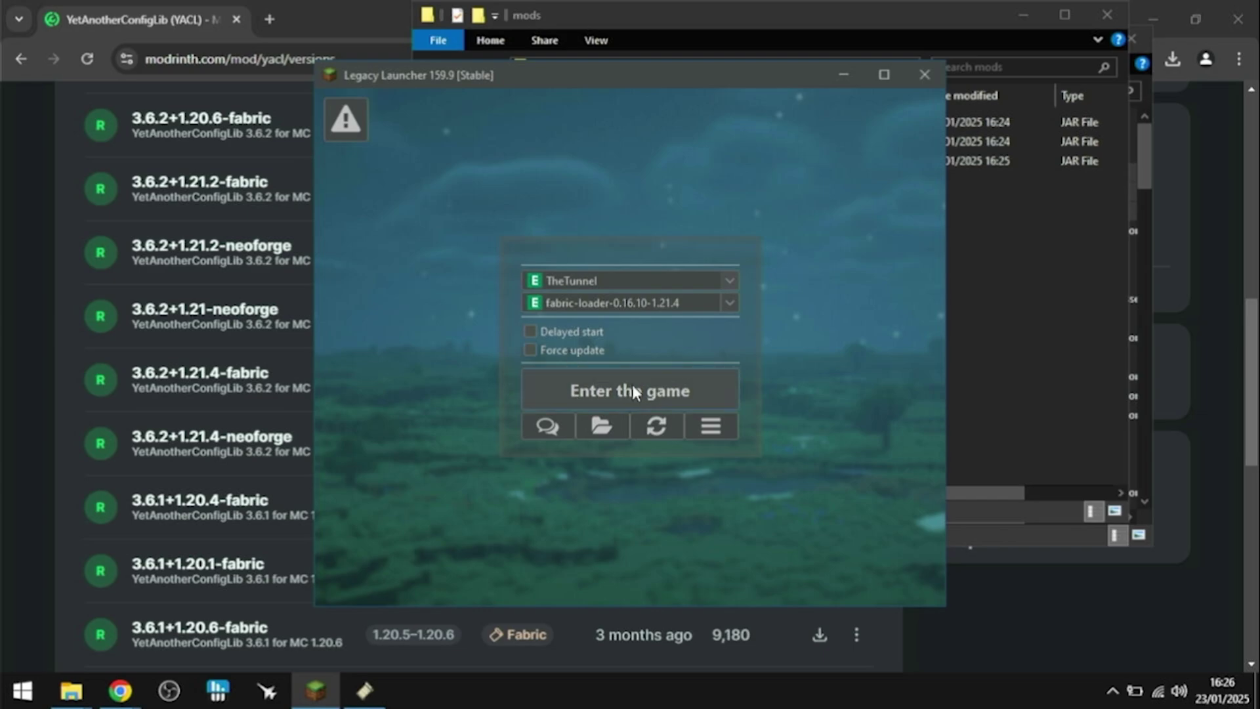
left_click(632, 388)
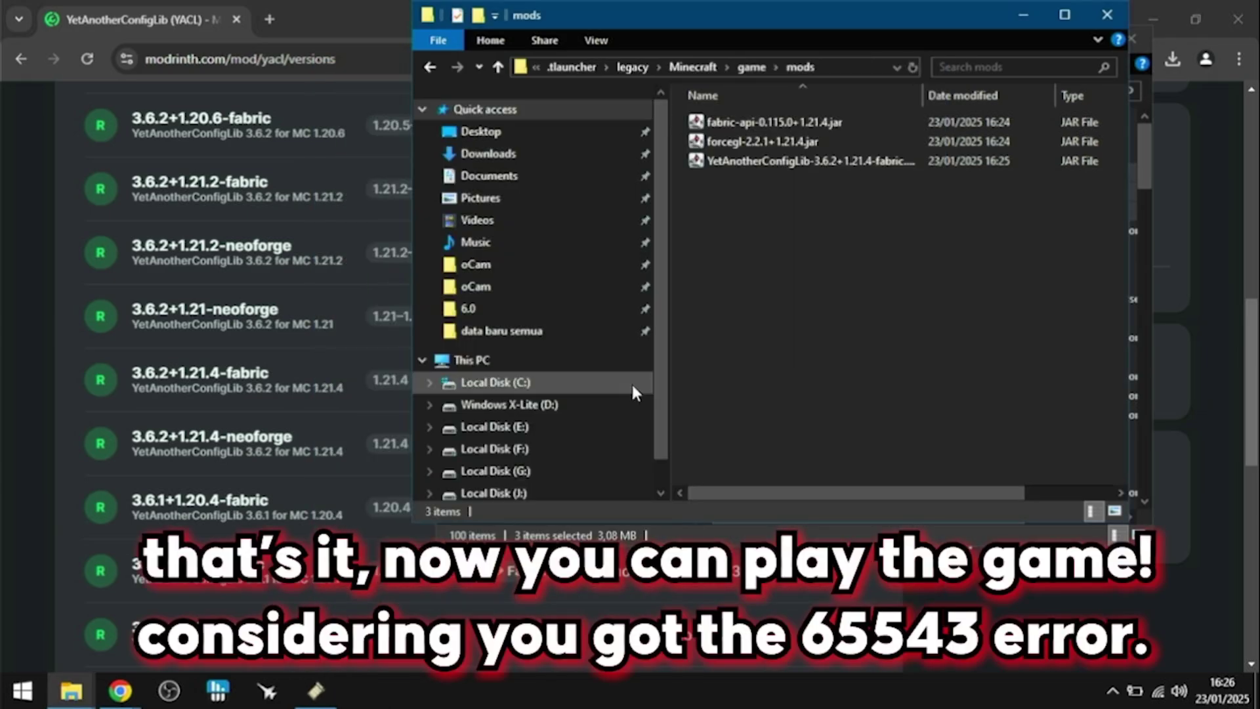
left_click(1039, 18)
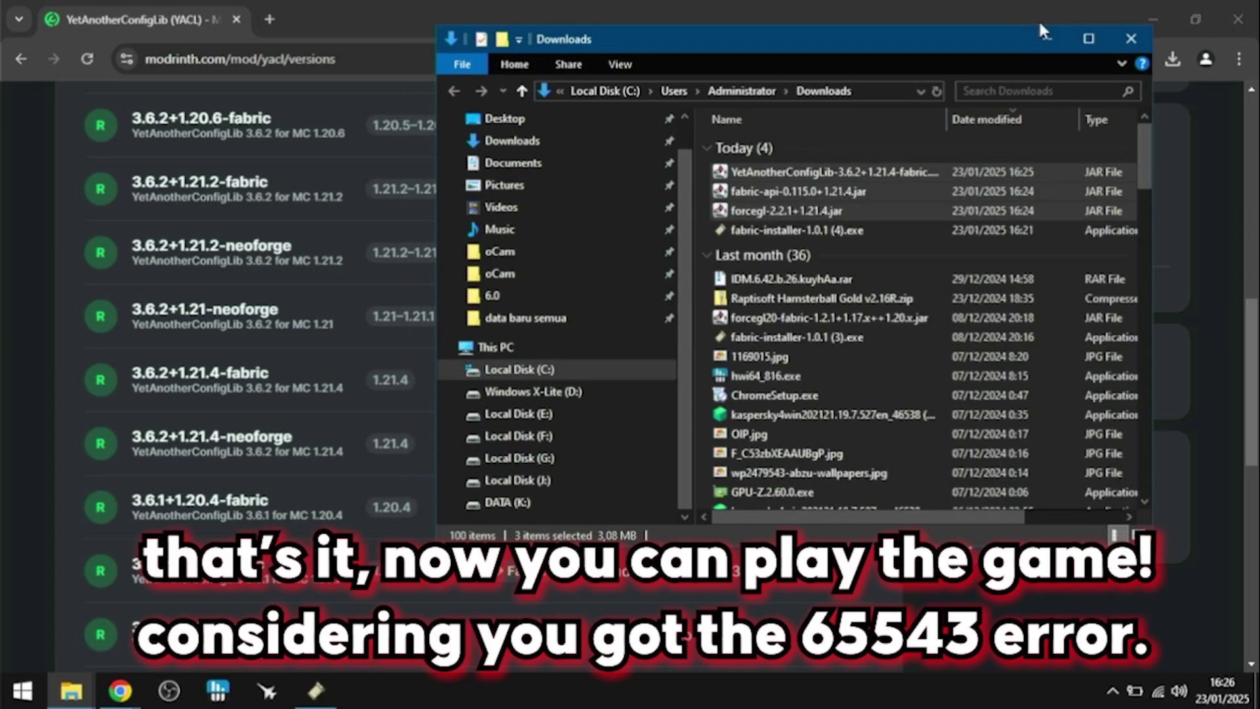
left_click(1125, 29)
left_click(1153, 20)
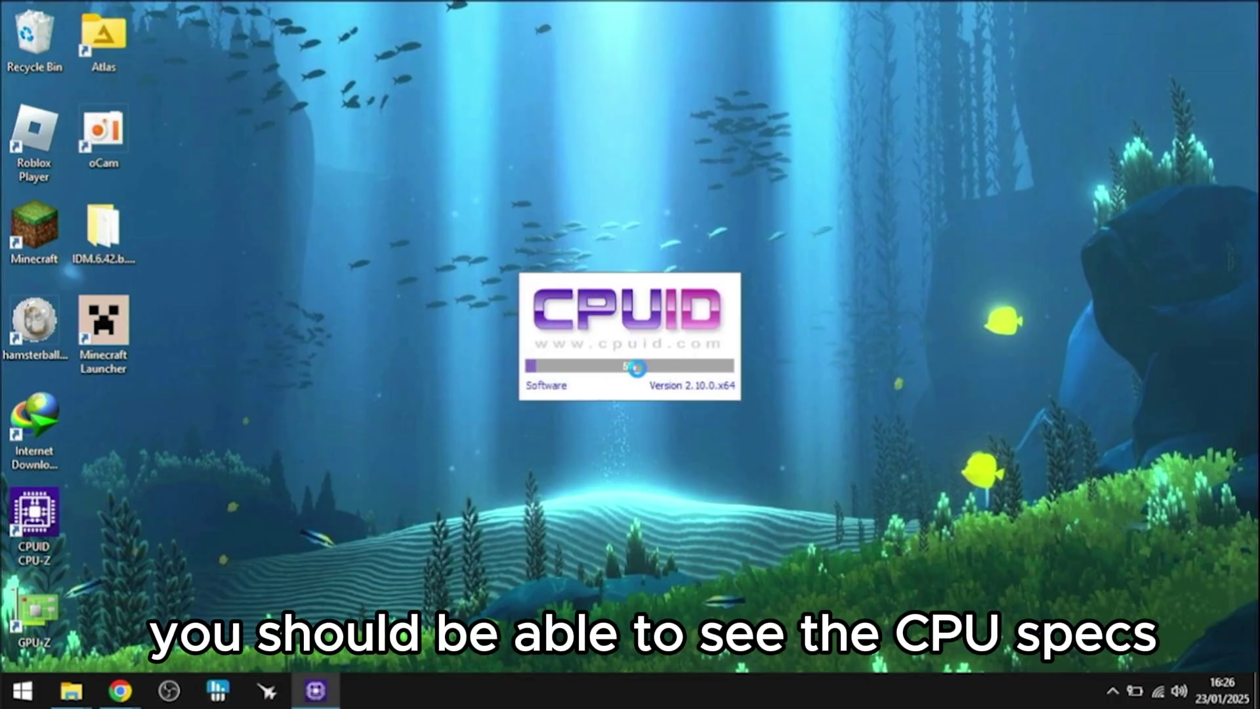
- Re-sort the desktop icons while CPU-Z loads
mouse_move(722, 419)
left_mouse_down()
mouse_move(880, 501)
mouse_move(723, 428)
left_mouse_up()
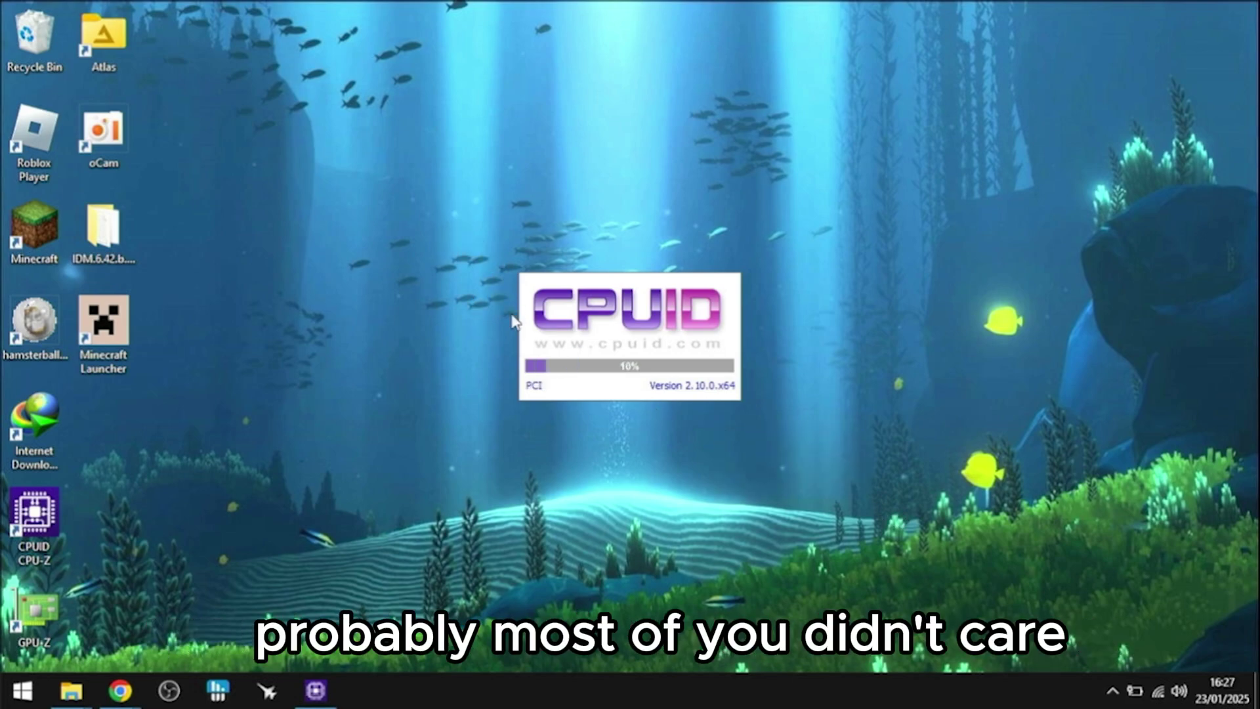
right_click(861, 210)
left_click_drag(453, 205, 743, 408)
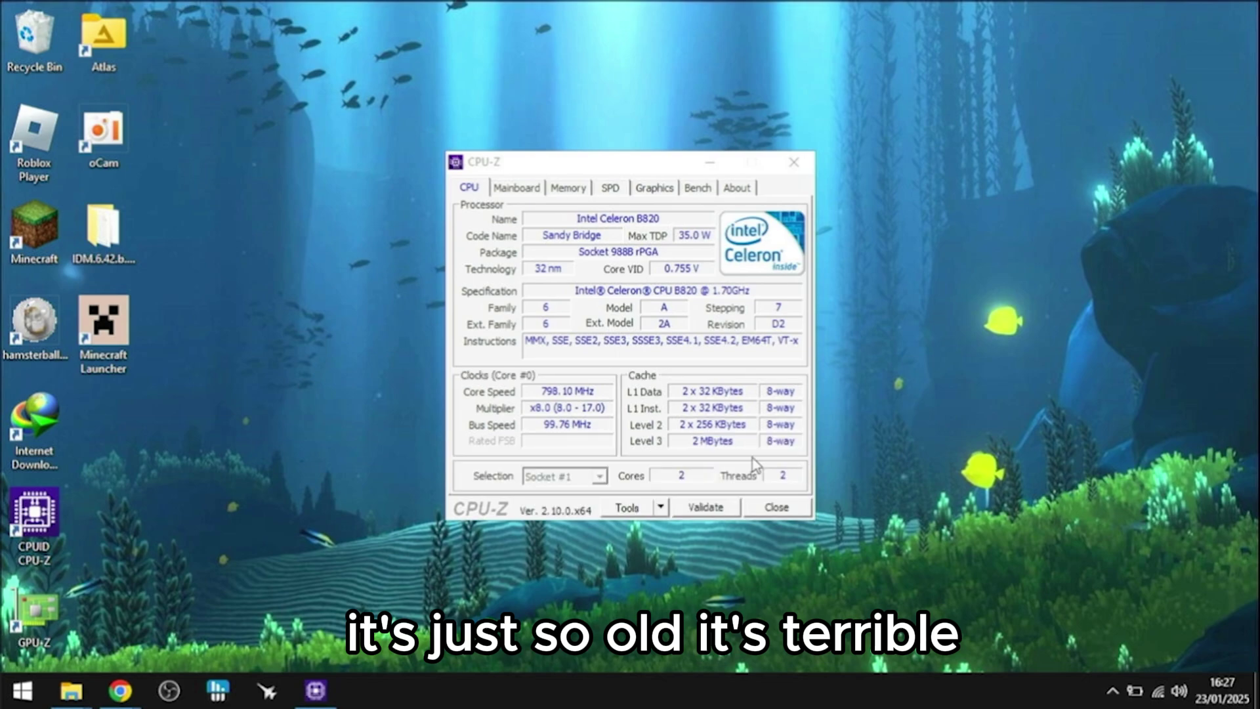
right_click(453, 207)
mouse_move(525, 243)
left_click(700, 277)
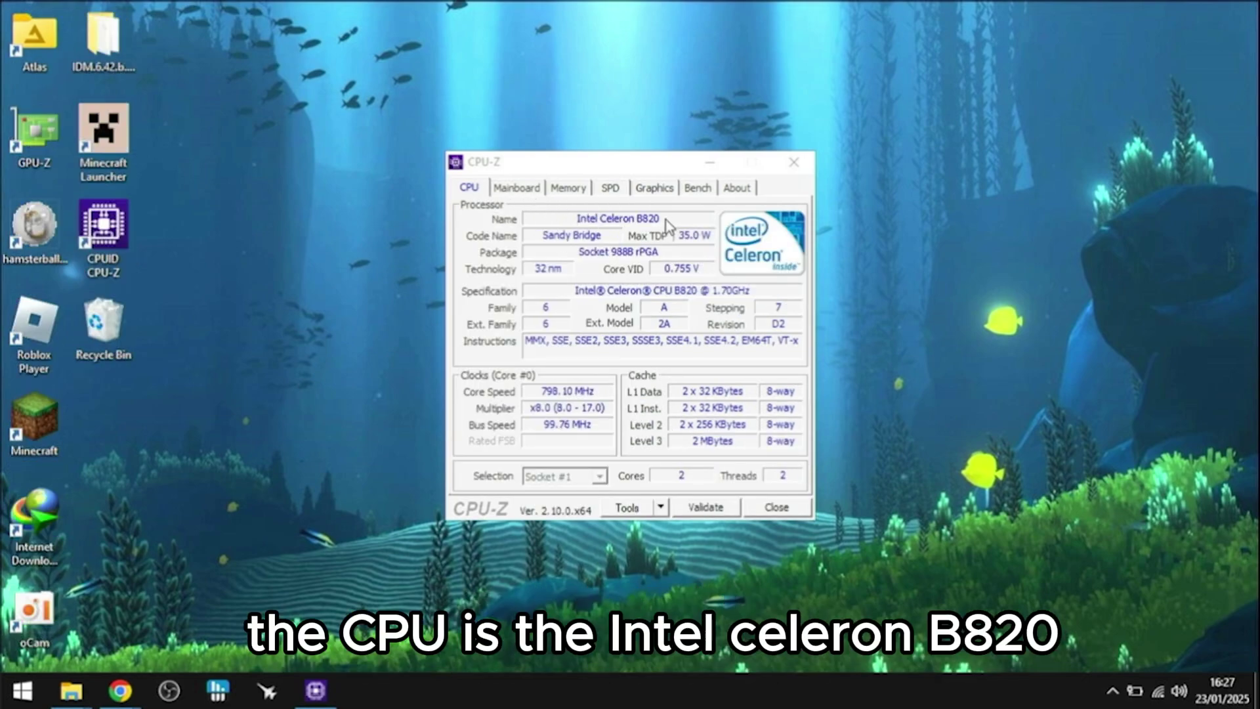
- Examine the mainboard, memory, SPD, graphics and processor specifications in CPU-Z
left_click(517, 188)
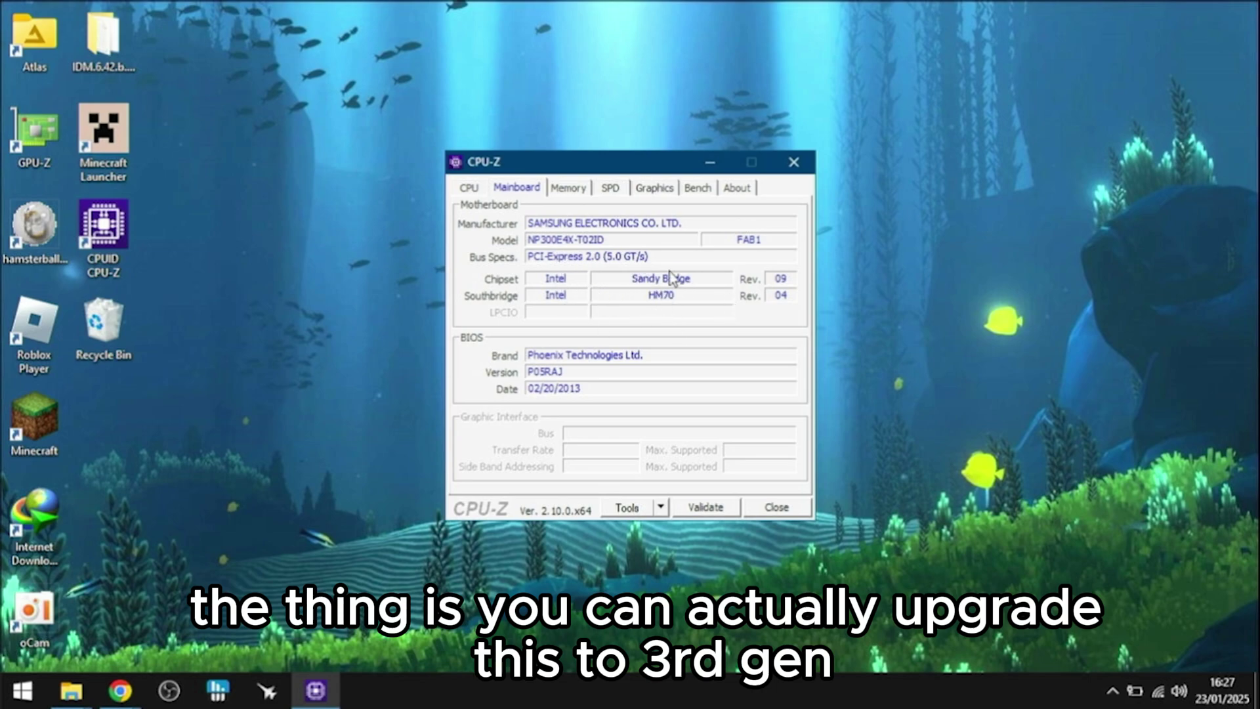
left_click(580, 189)
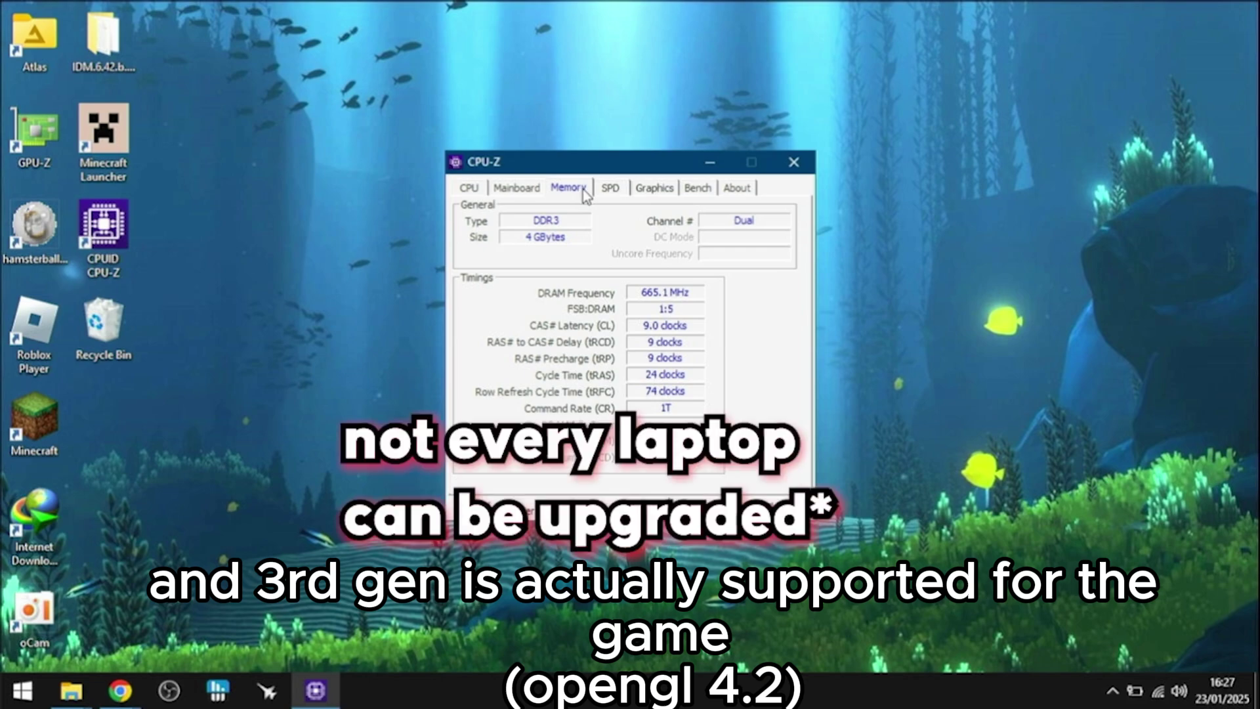
left_click(610, 189)
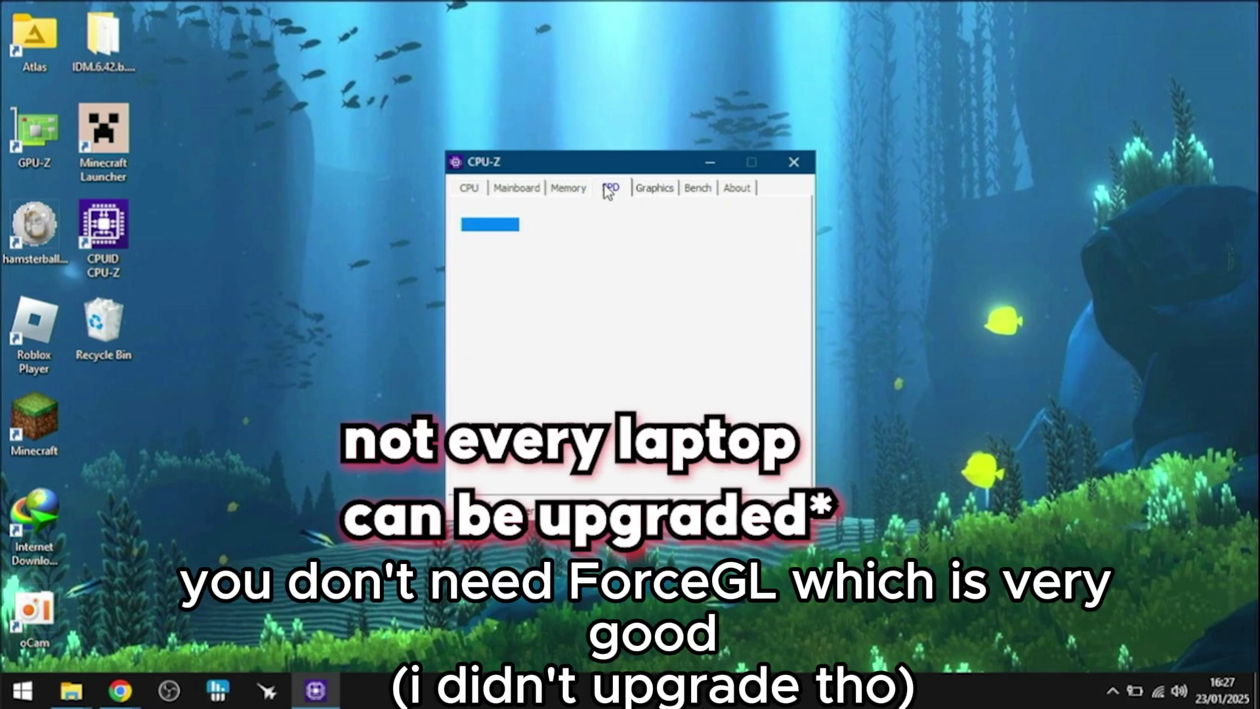
left_click(656, 189)
left_click(557, 188)
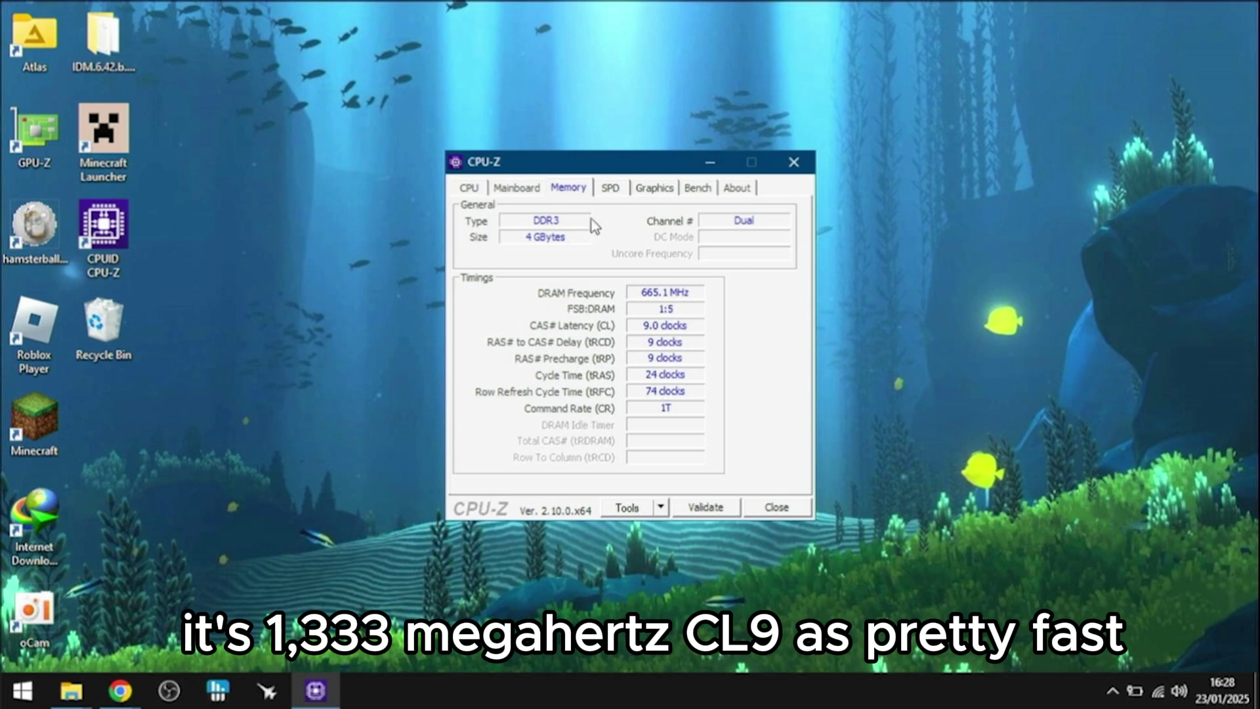
left_click(505, 192)
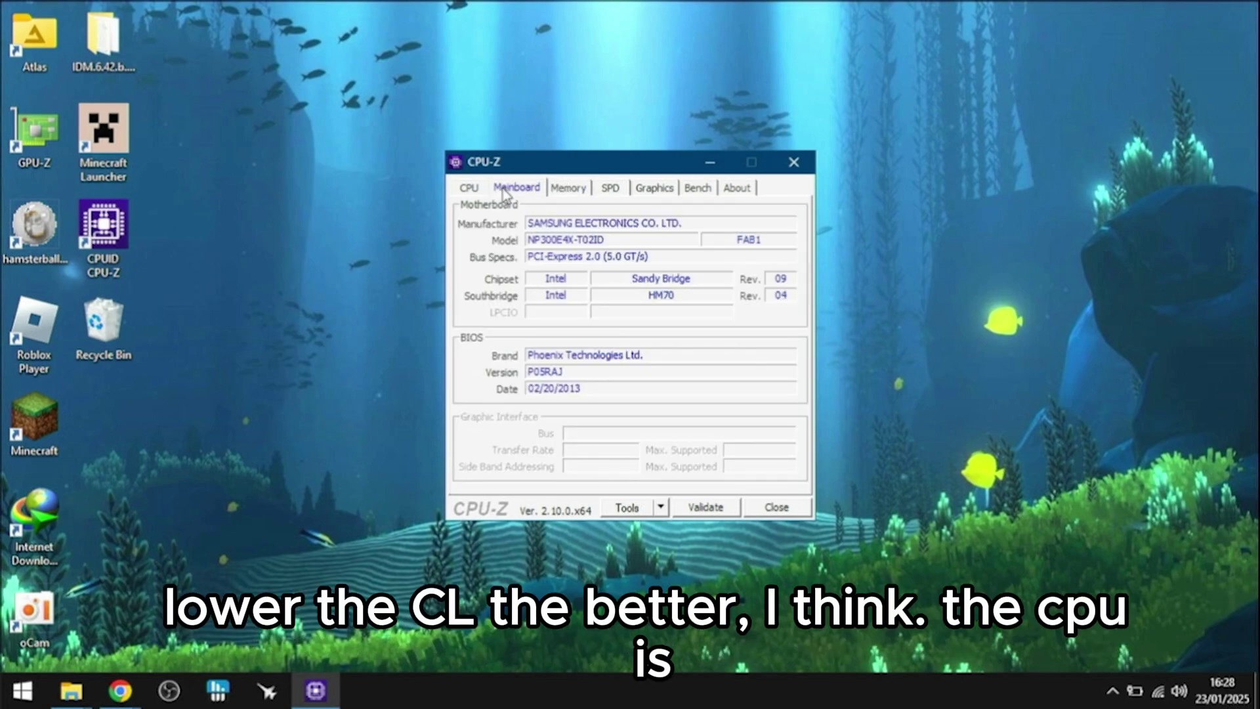
left_click(575, 192)
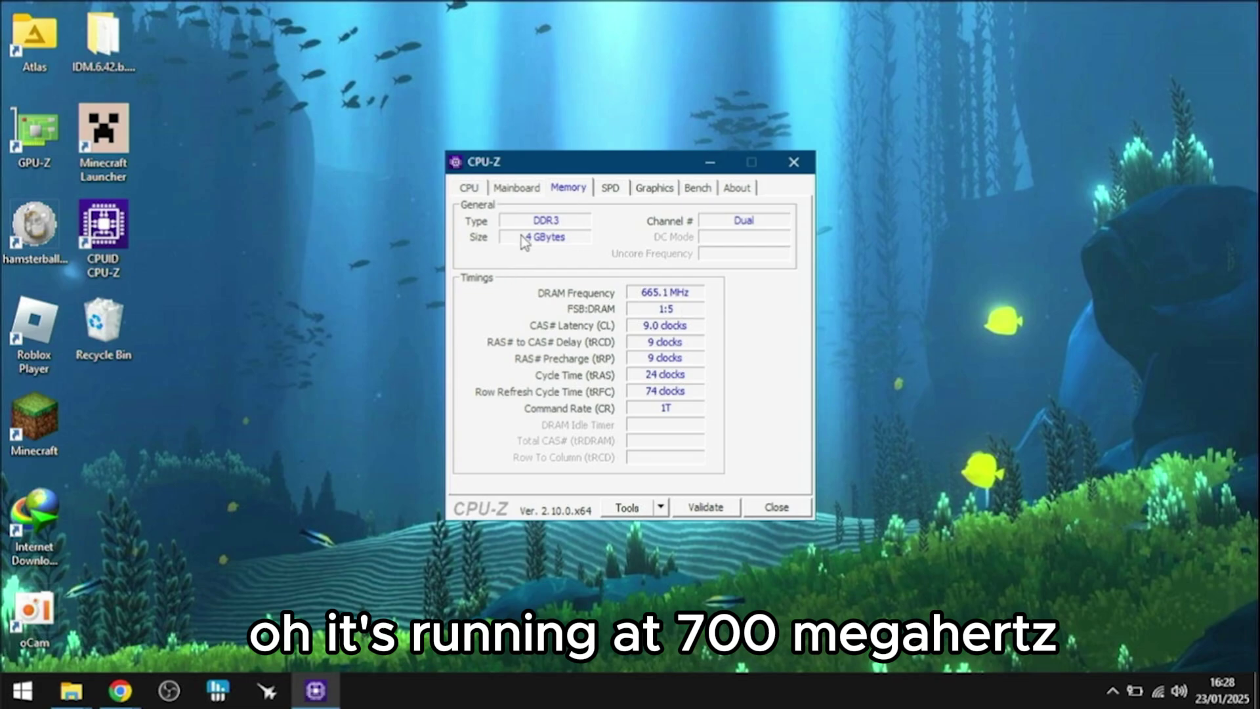
left_click(464, 188)
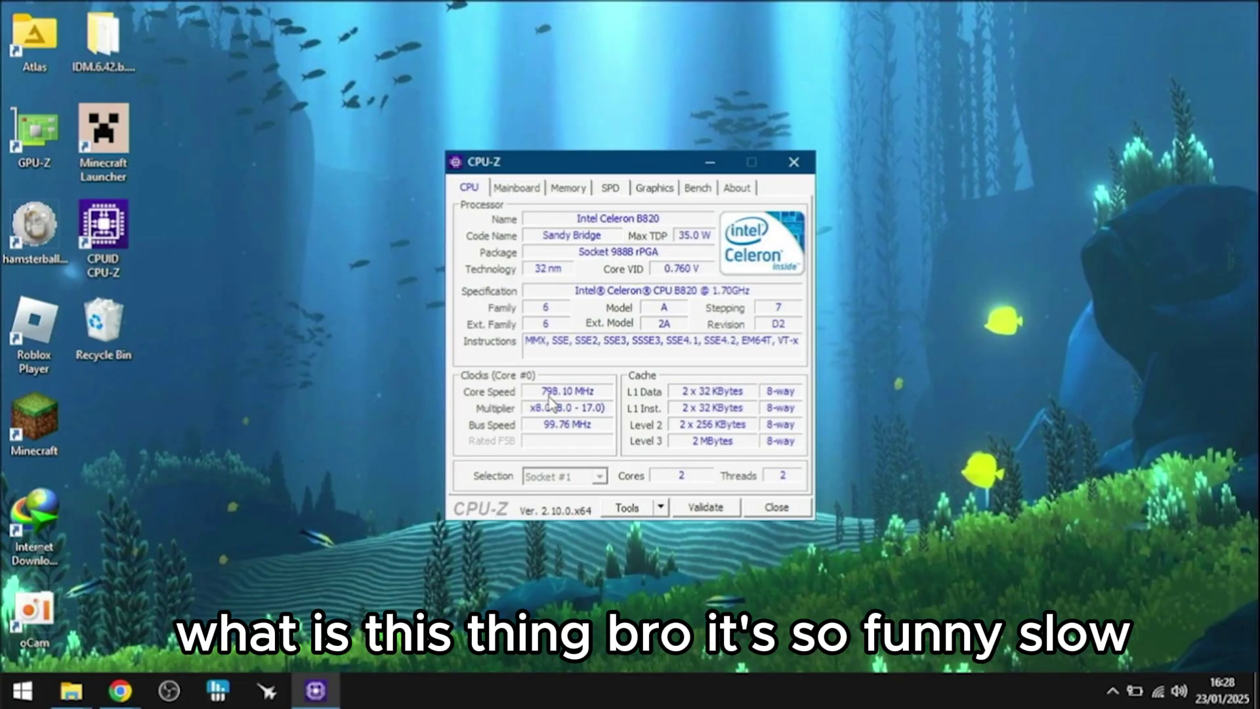
left_click(323, 327)
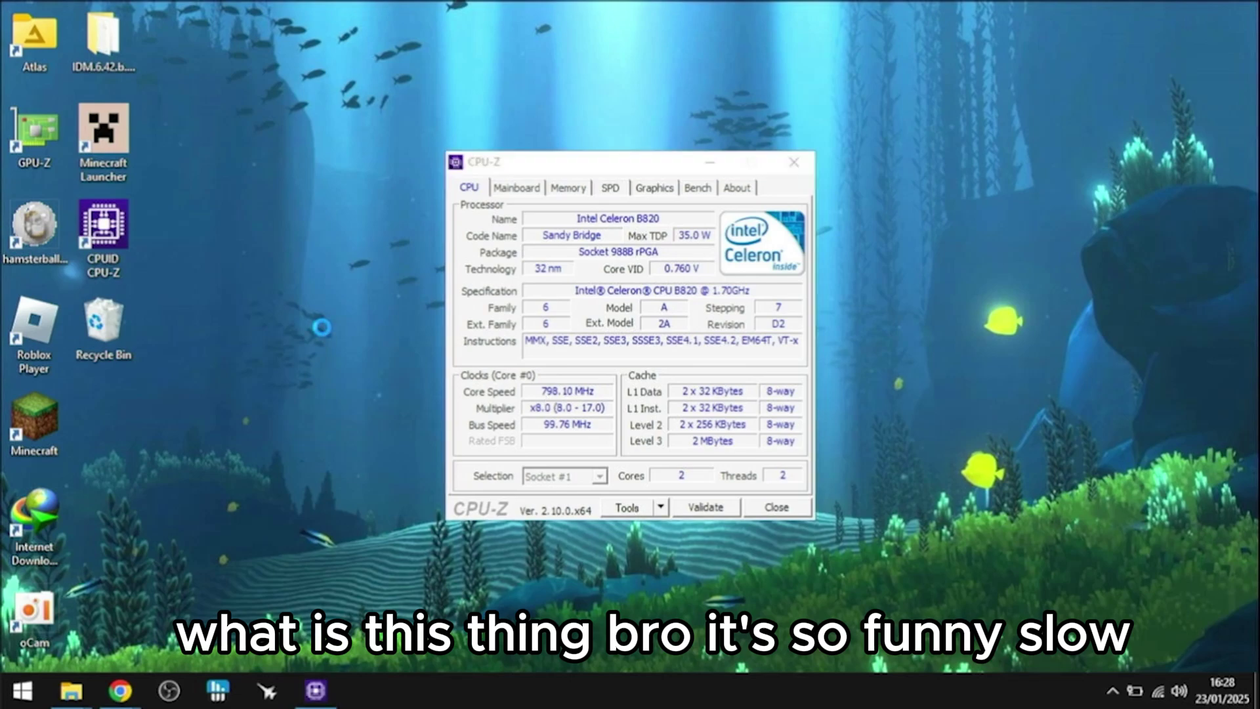
- Switch the PC's power plan to Dynamic Boost through the desktop's Ghost Mode power options
right_click(323, 328)
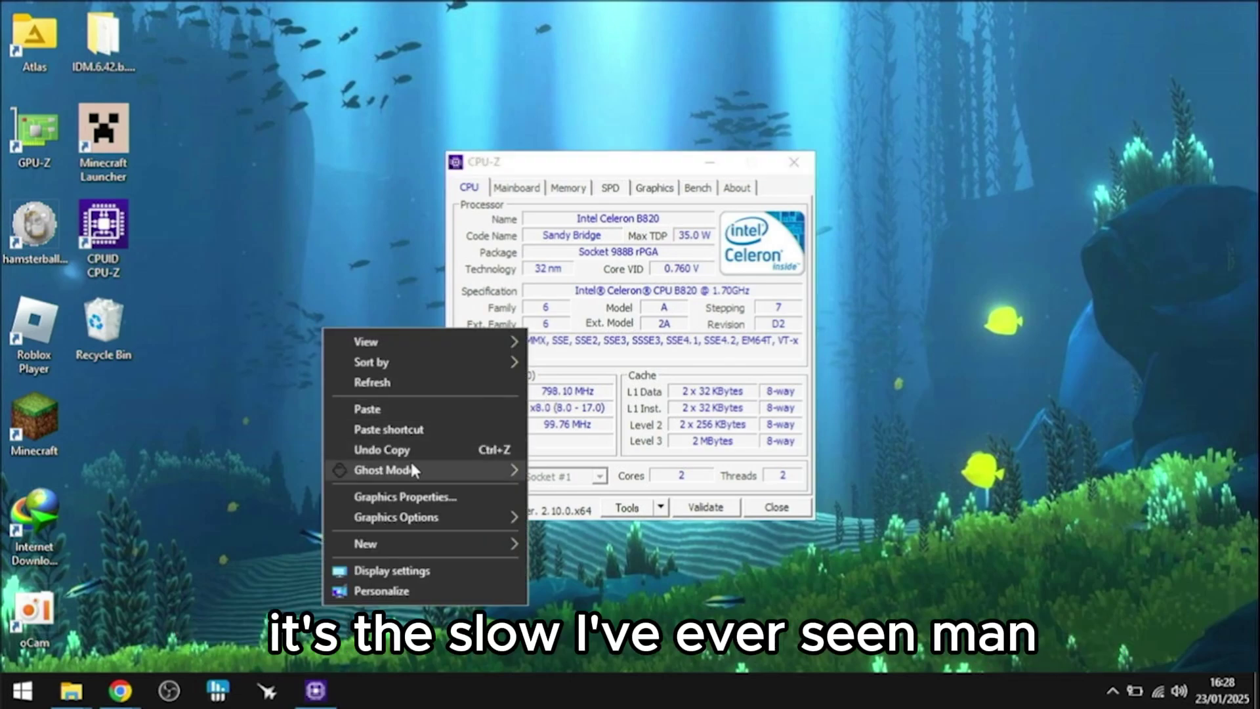
left_click(287, 438)
right_click(286, 439)
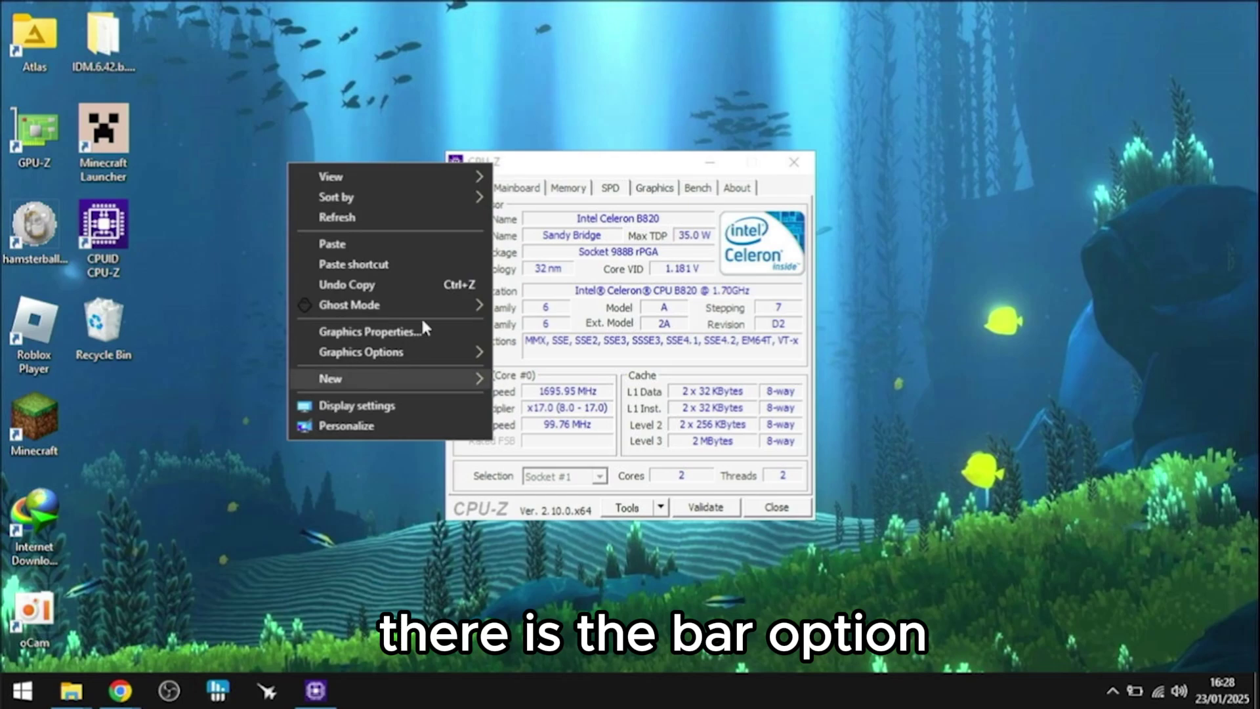
mouse_move(419, 302)
mouse_move(598, 312)
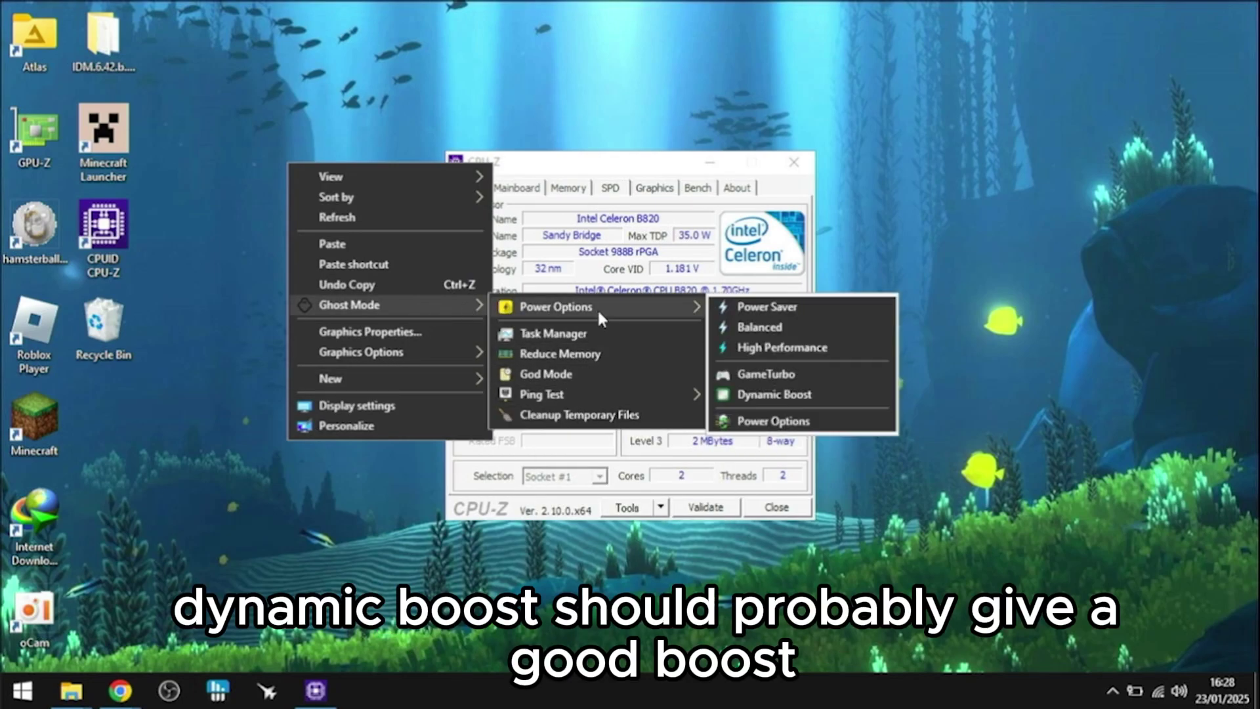
left_click(768, 392)
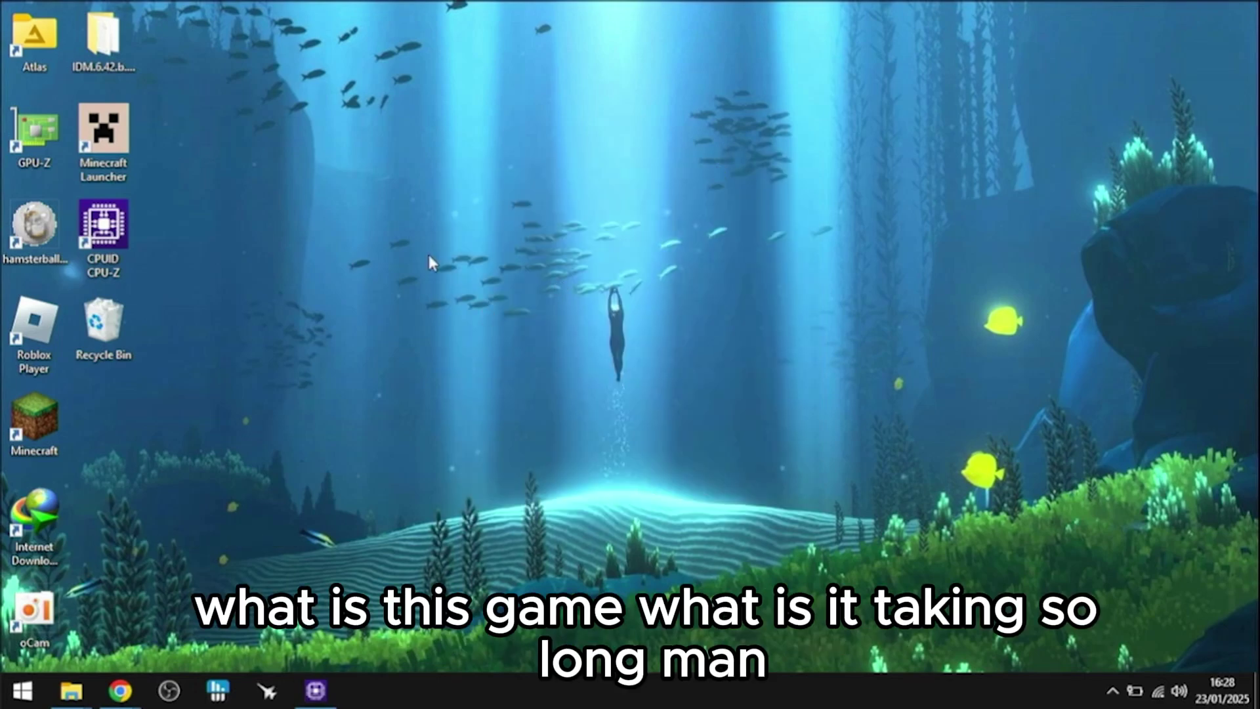
left_click_drag(429, 256, 755, 302)
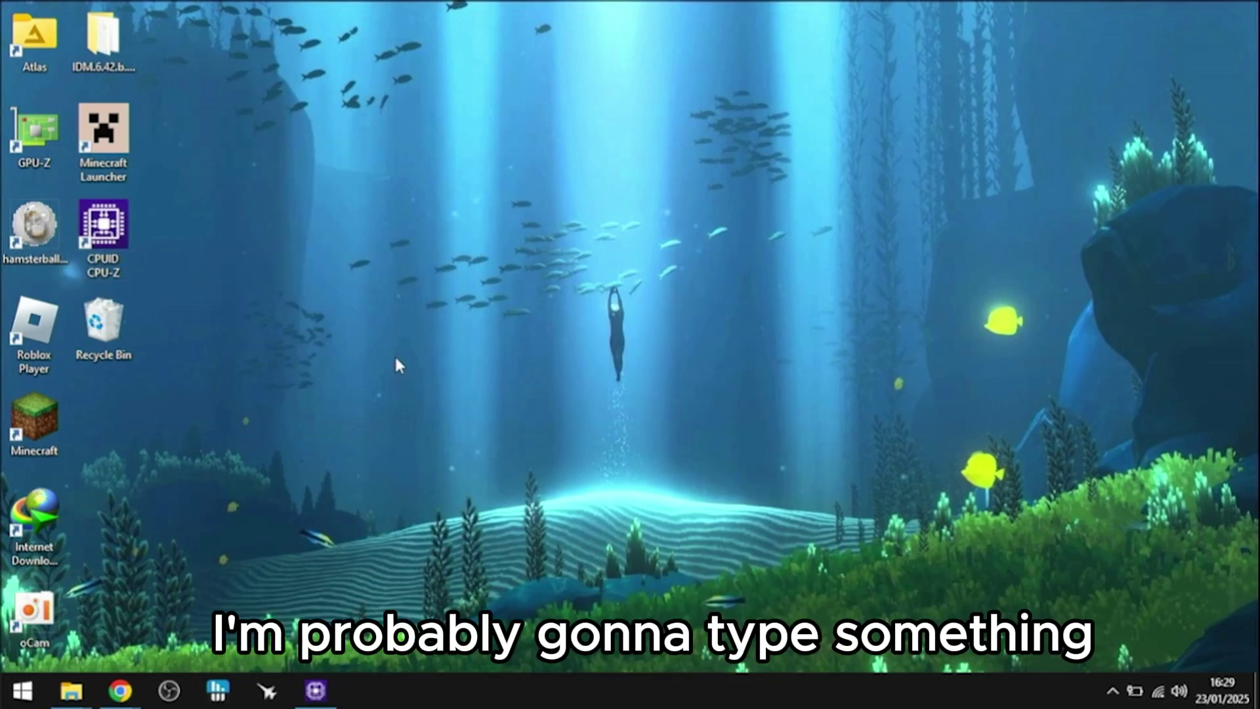
left_click_drag(594, 257, 699, 428)
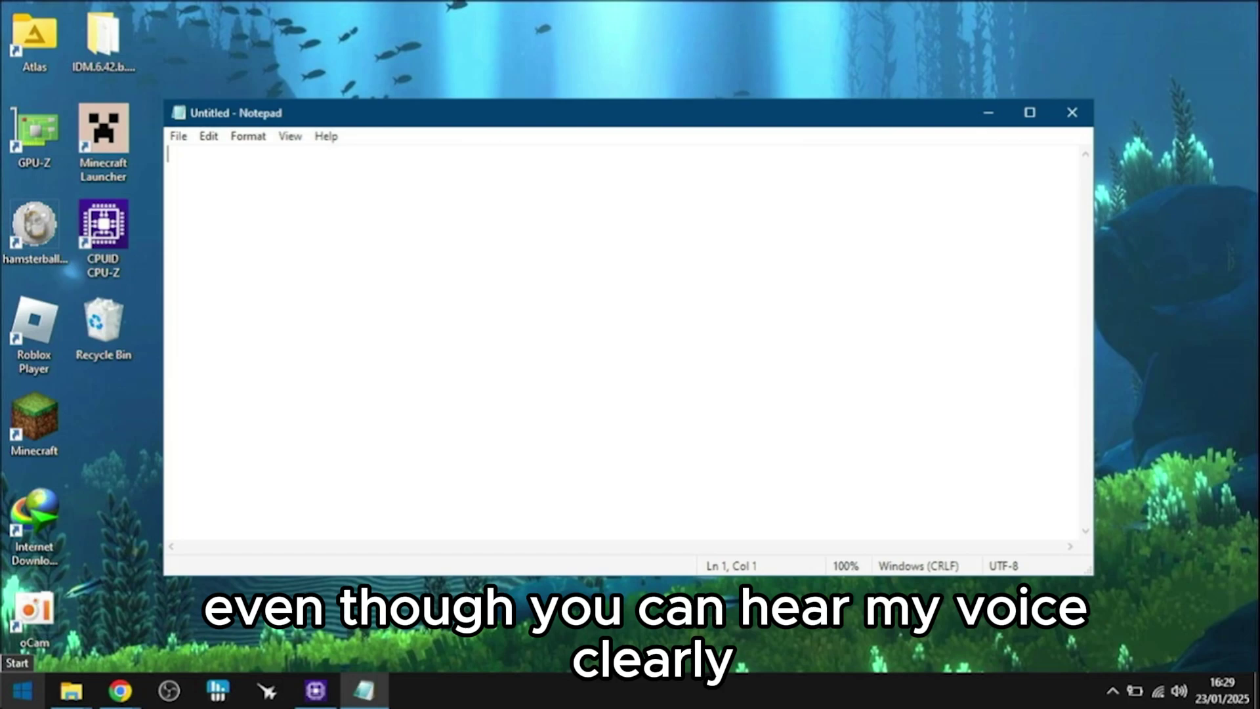
- Write "so yeah we can play i think.." as the first line of the blank Notepad note
type("so yeah we can p")
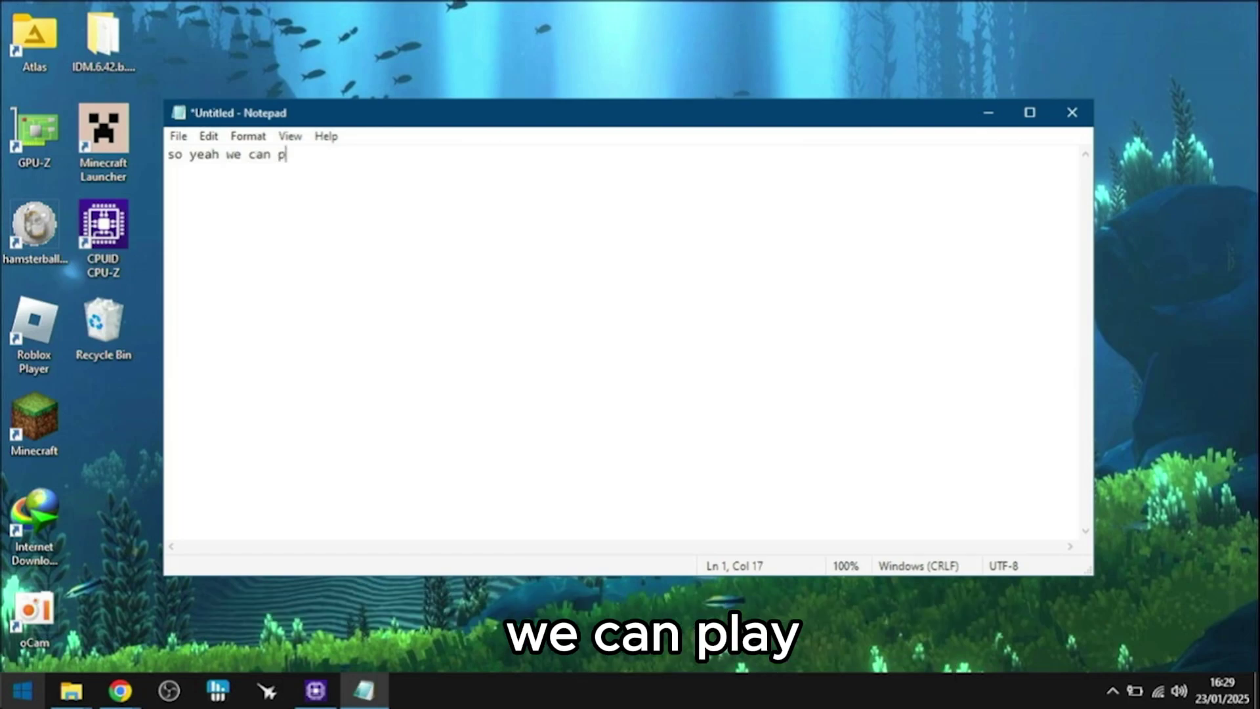
type("lay i think")
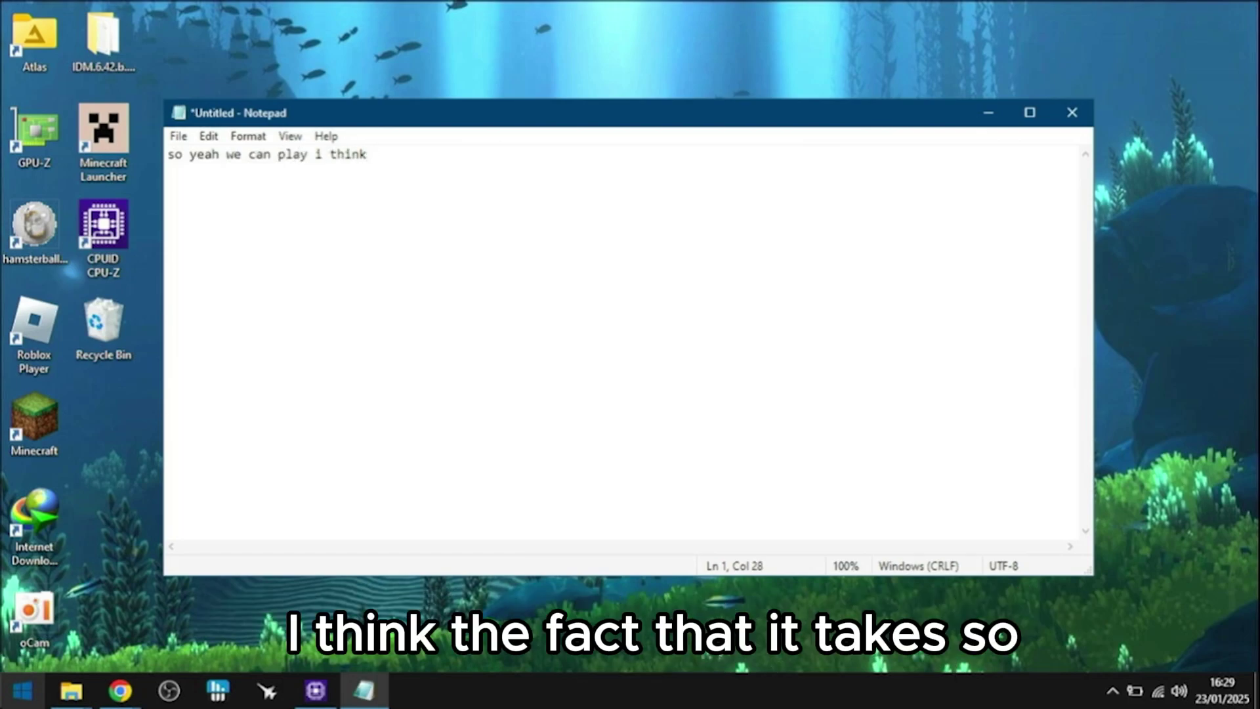
type("i..")
key("Return")
- Add a second line: "the fact that it takes soooooo long to load is probably a good sign that it is registering as it is working.????"
type("the fact that ")
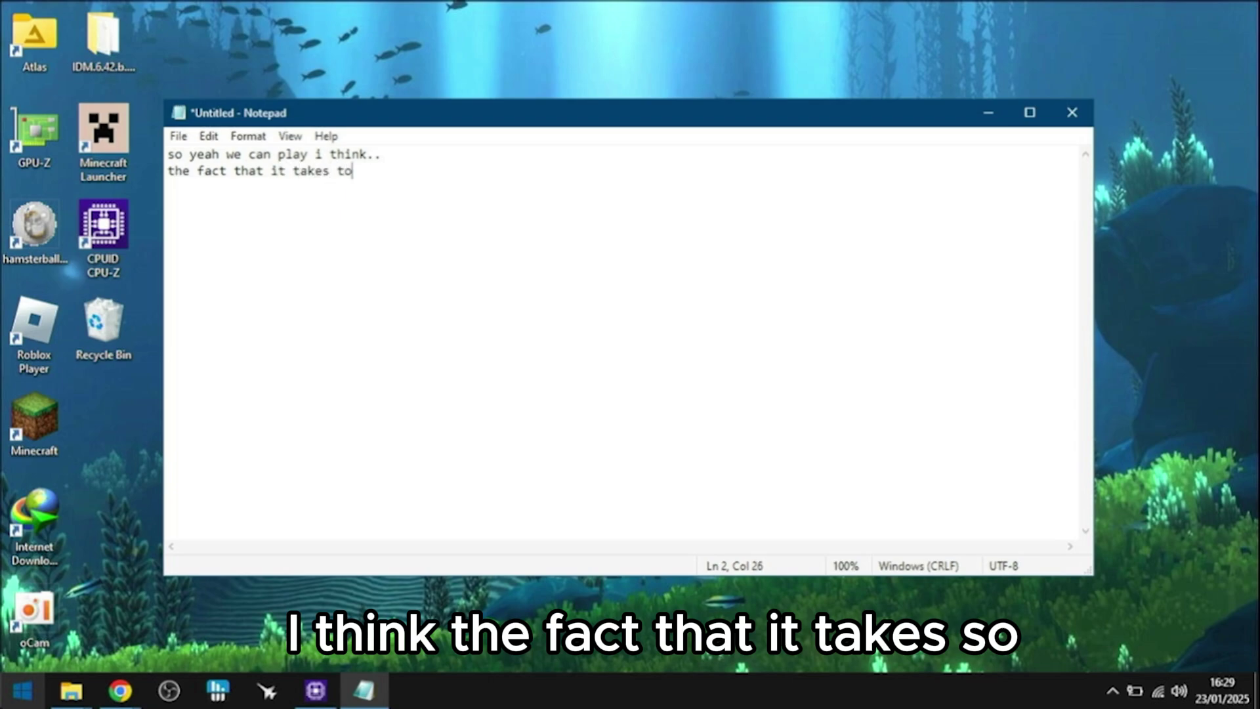
type("it takes soooooo long")
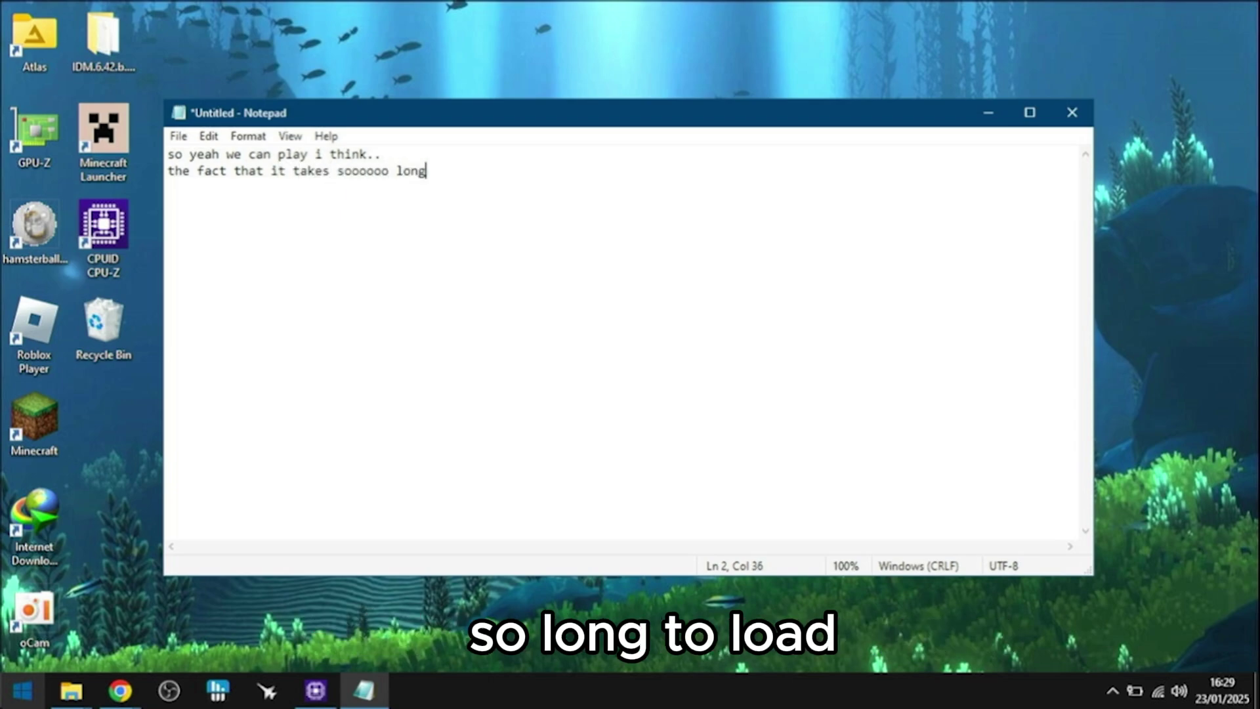
type(" to load is p")
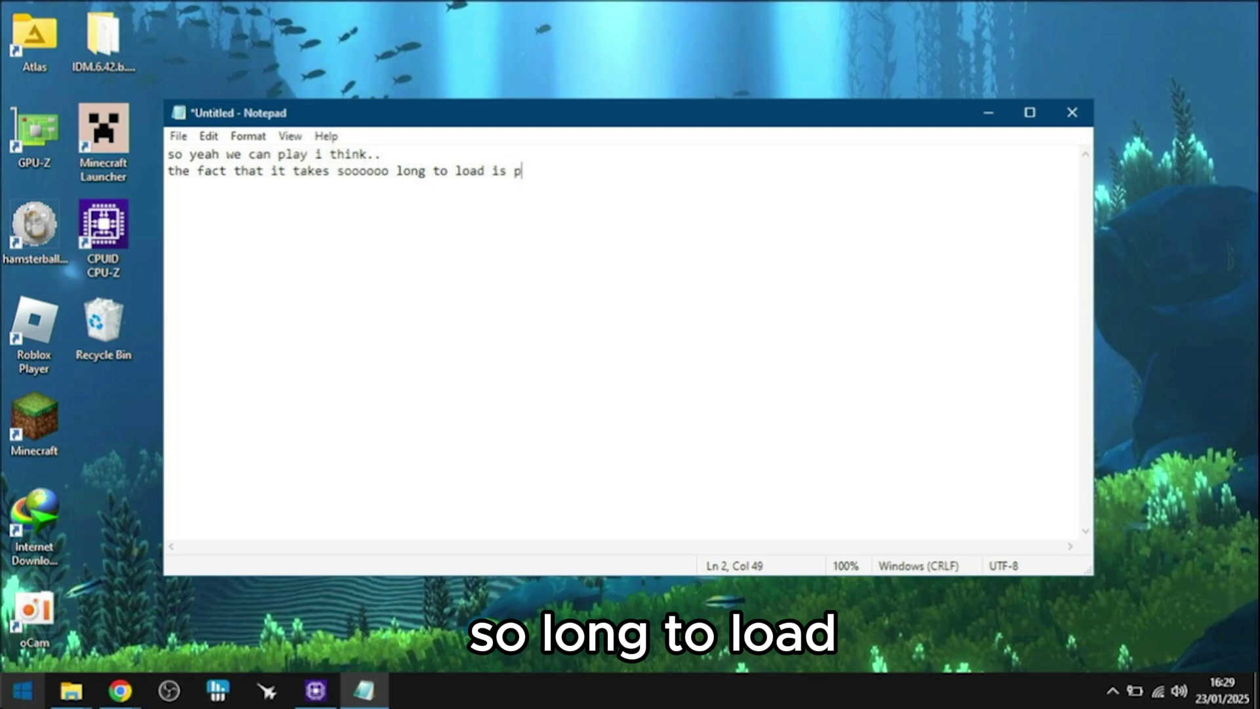
type("robably a good s")
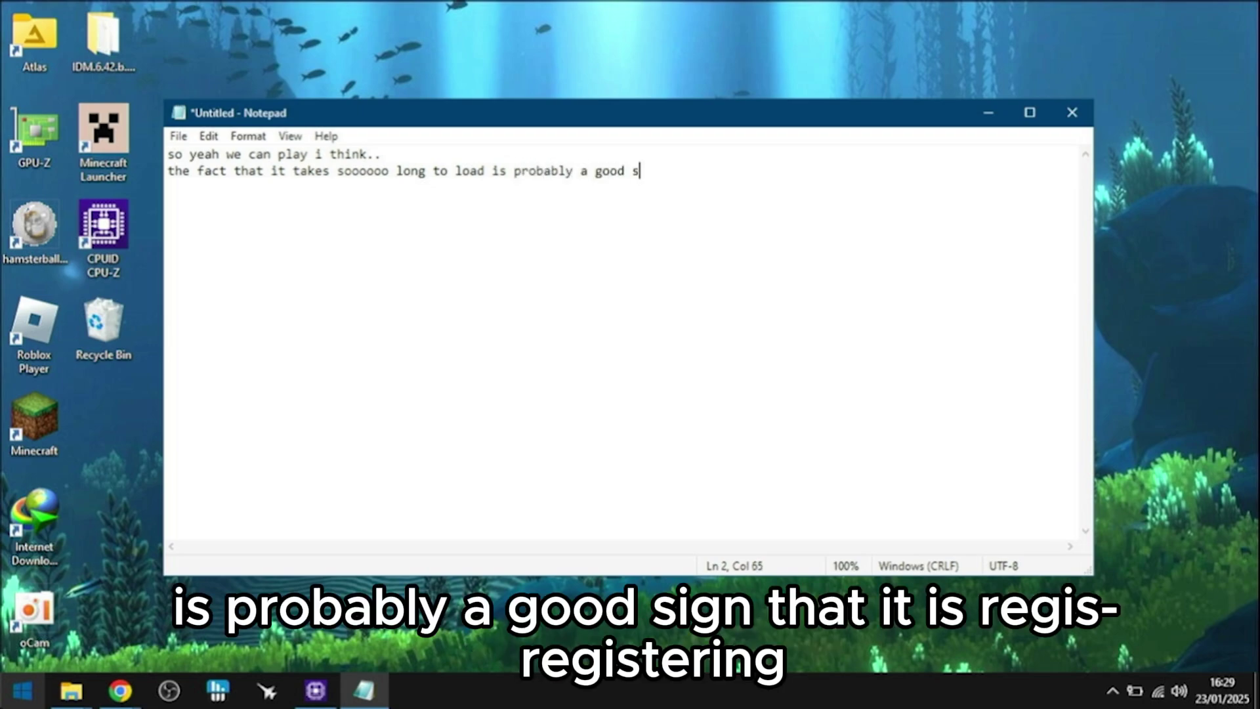
type("ign that it is ")
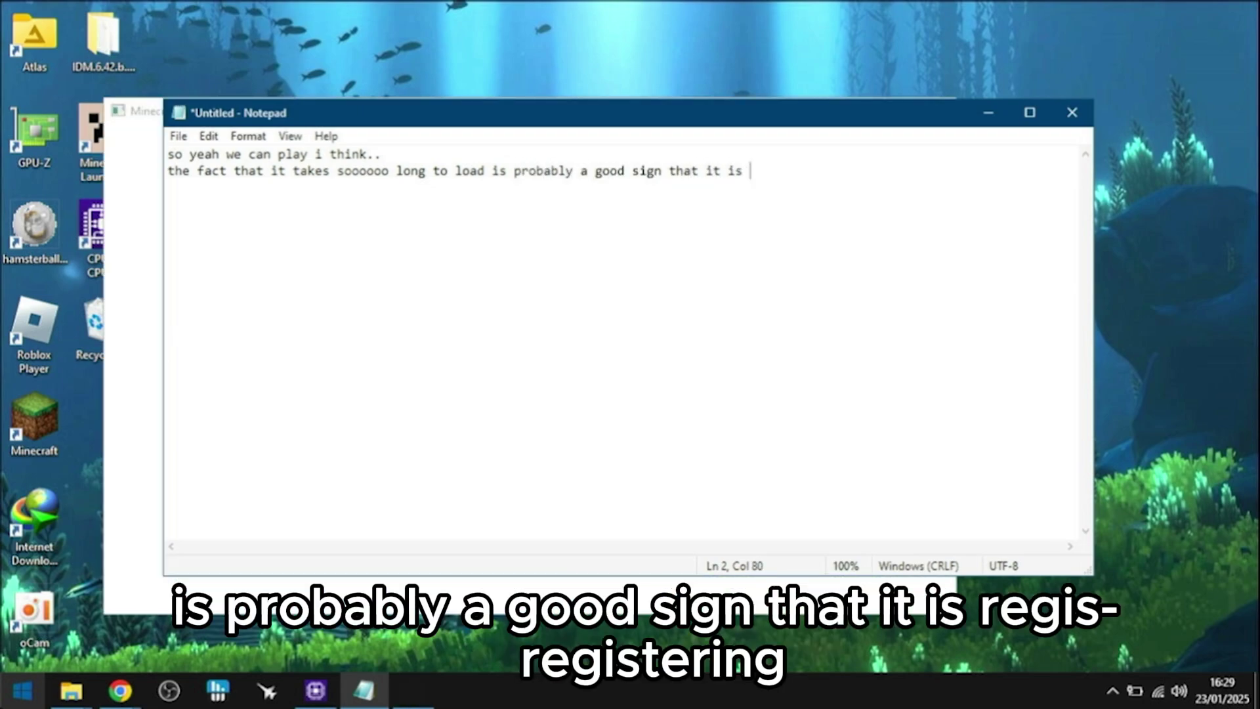
type("regirs")
type("ering as it")
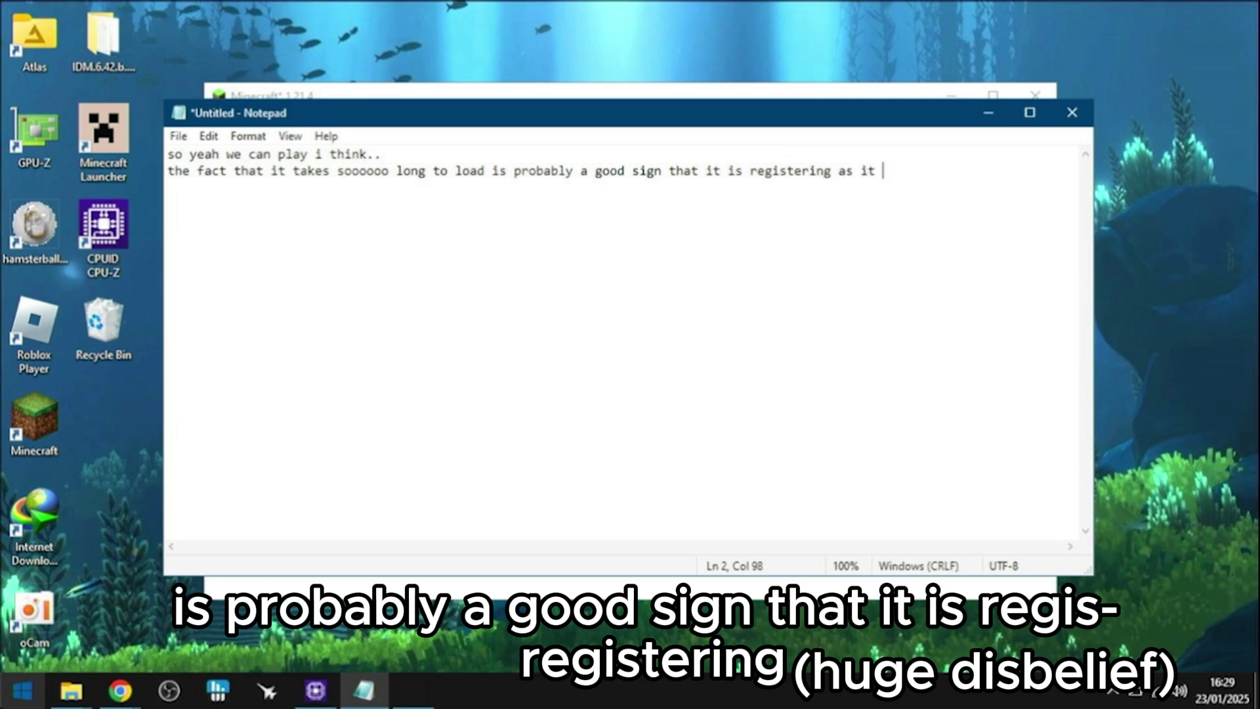
key("BackSpace")
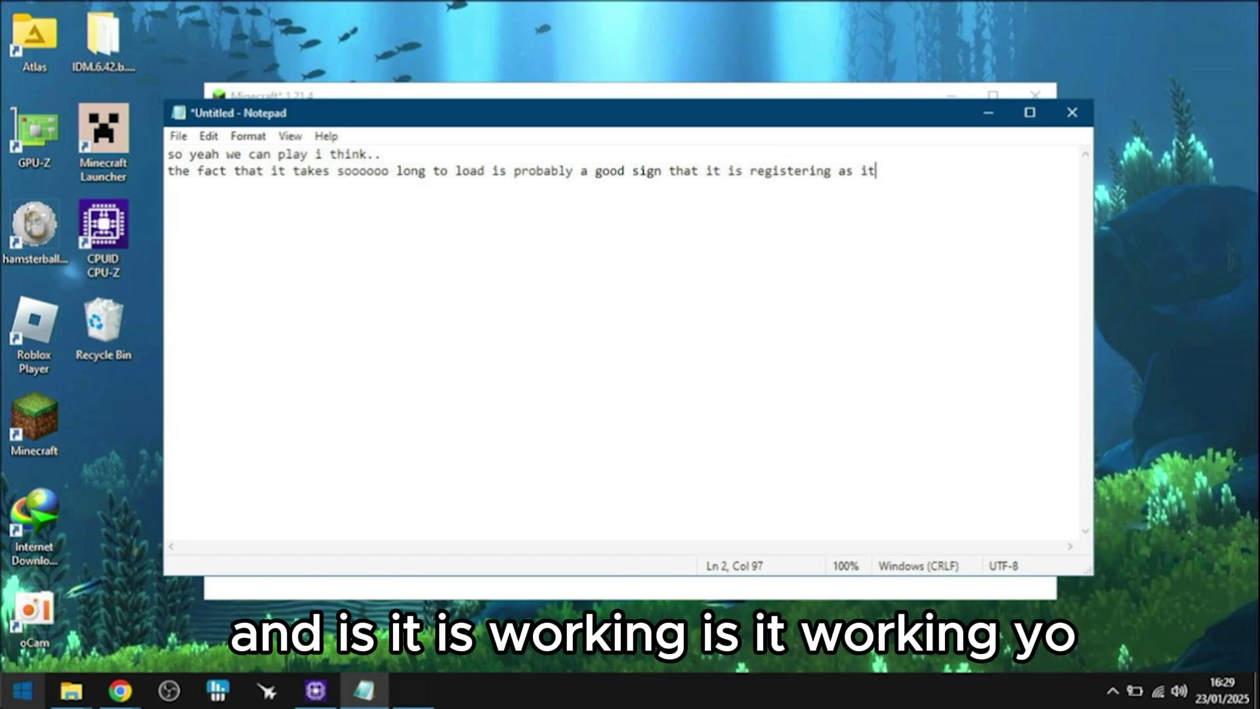
type("is working.")
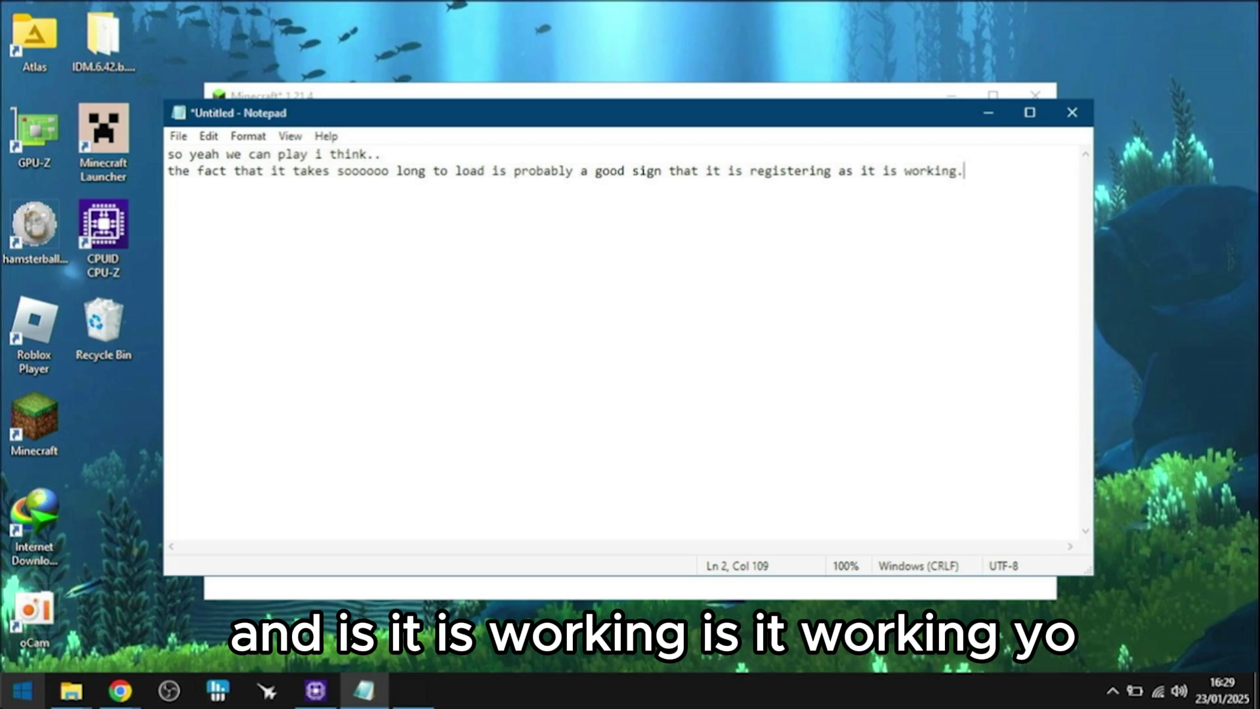
type("????")
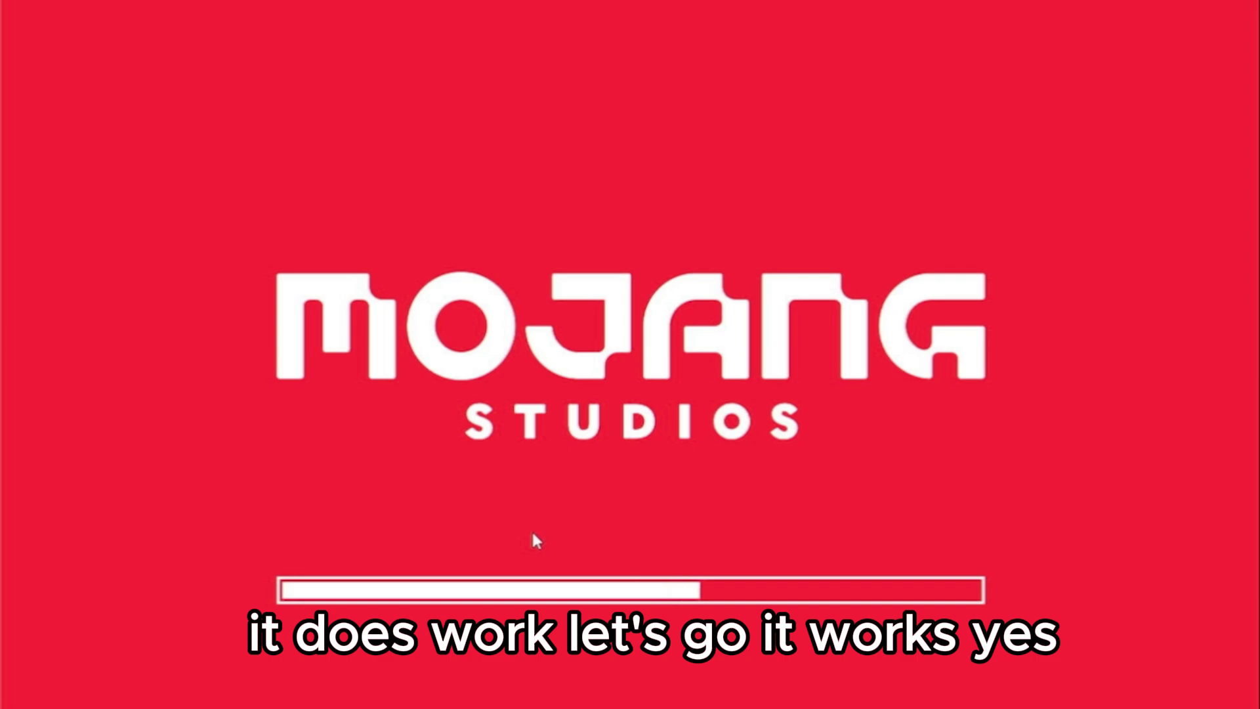
- Switch to Minecraft and load the existing singleplayer world named New World
key("alt+Tab")
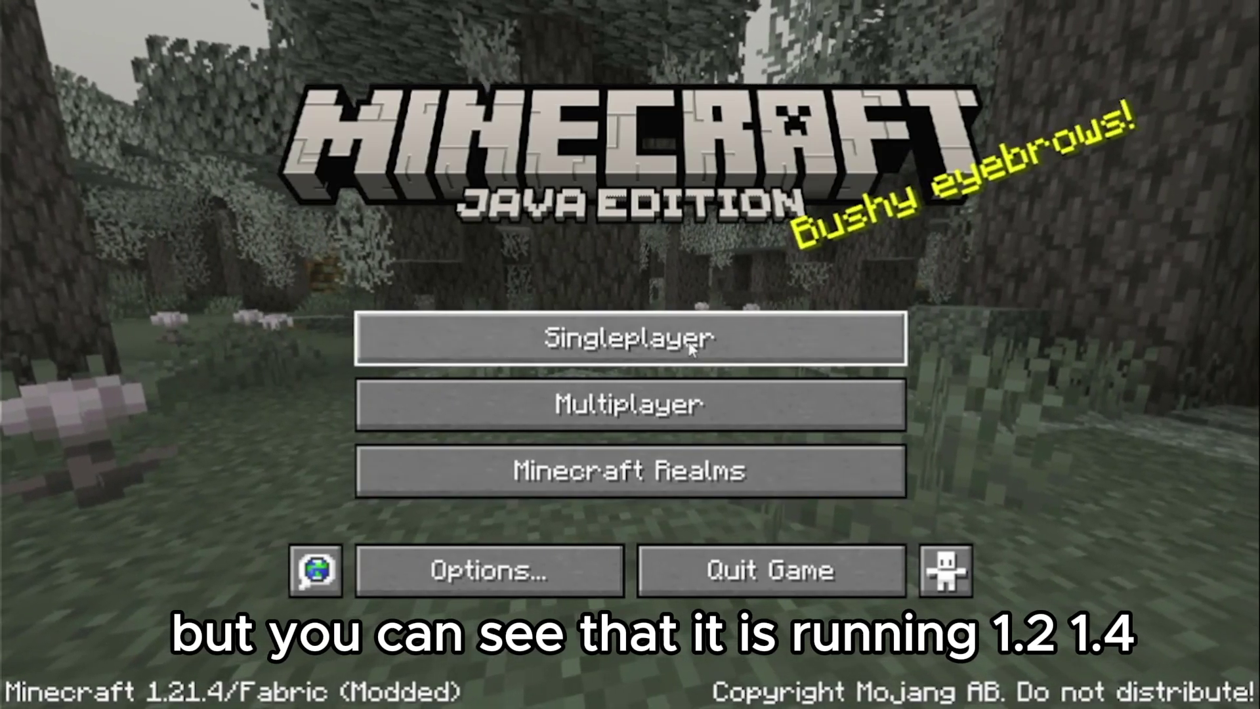
left_click(689, 345)
mouse_move(371, 187)
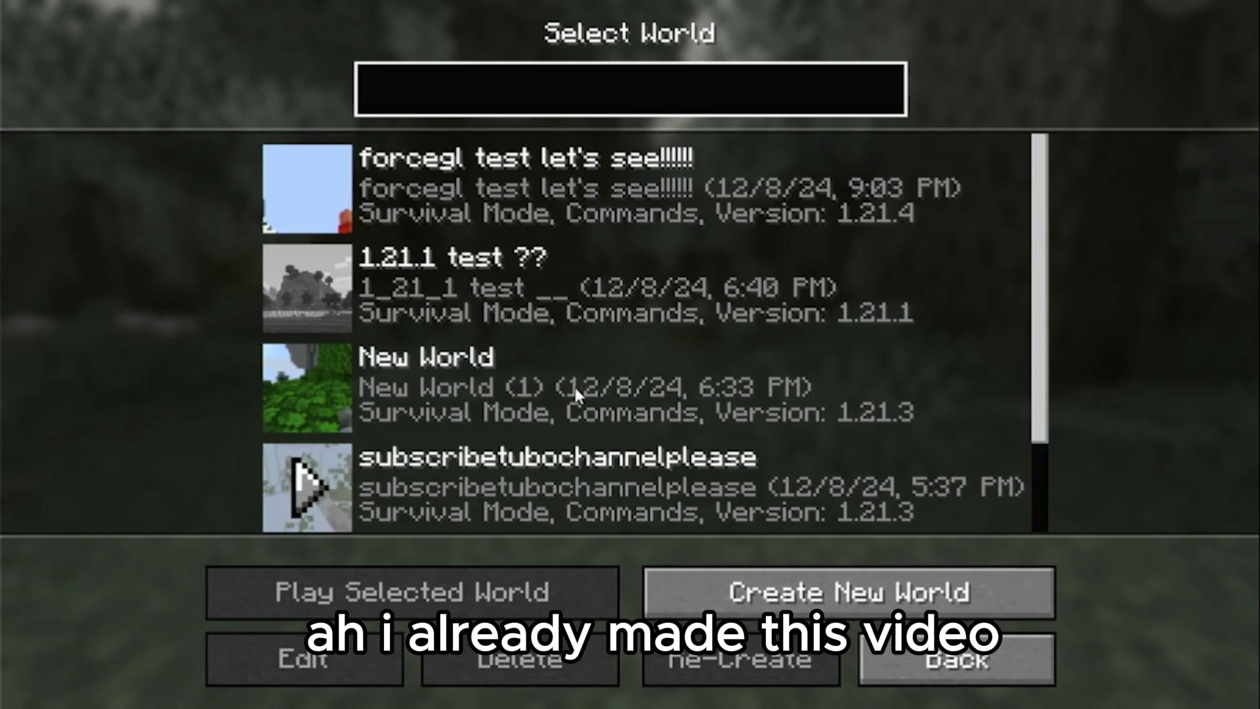
mouse_move(269, 294)
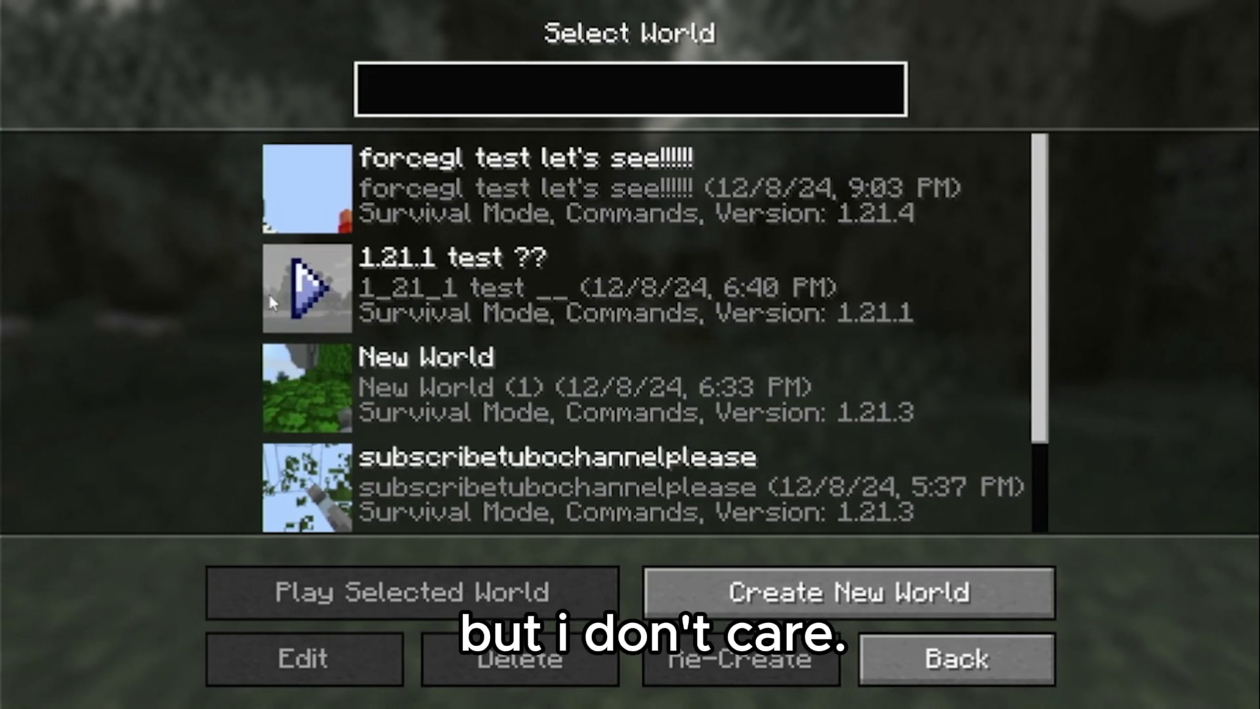
left_click(324, 386)
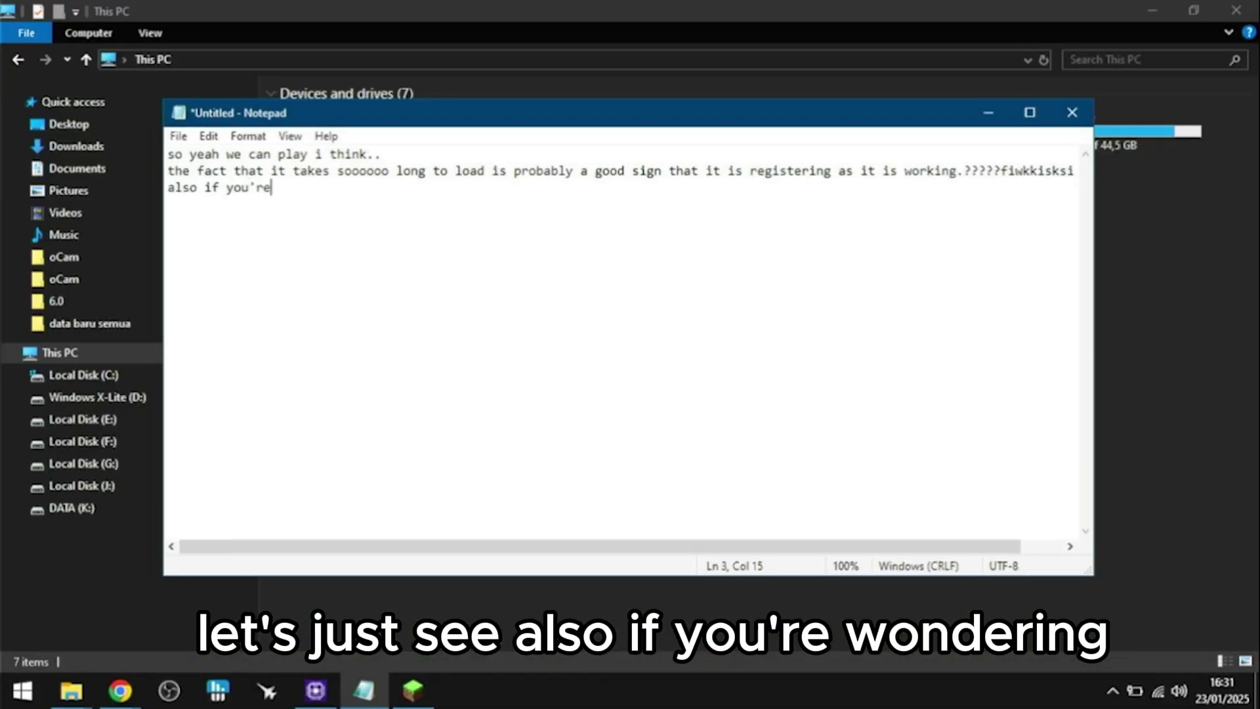
- Switch back to Notepad and complete the third line as "also if you're wondering this also works on the original launcher.."
type("wondering this also wo")
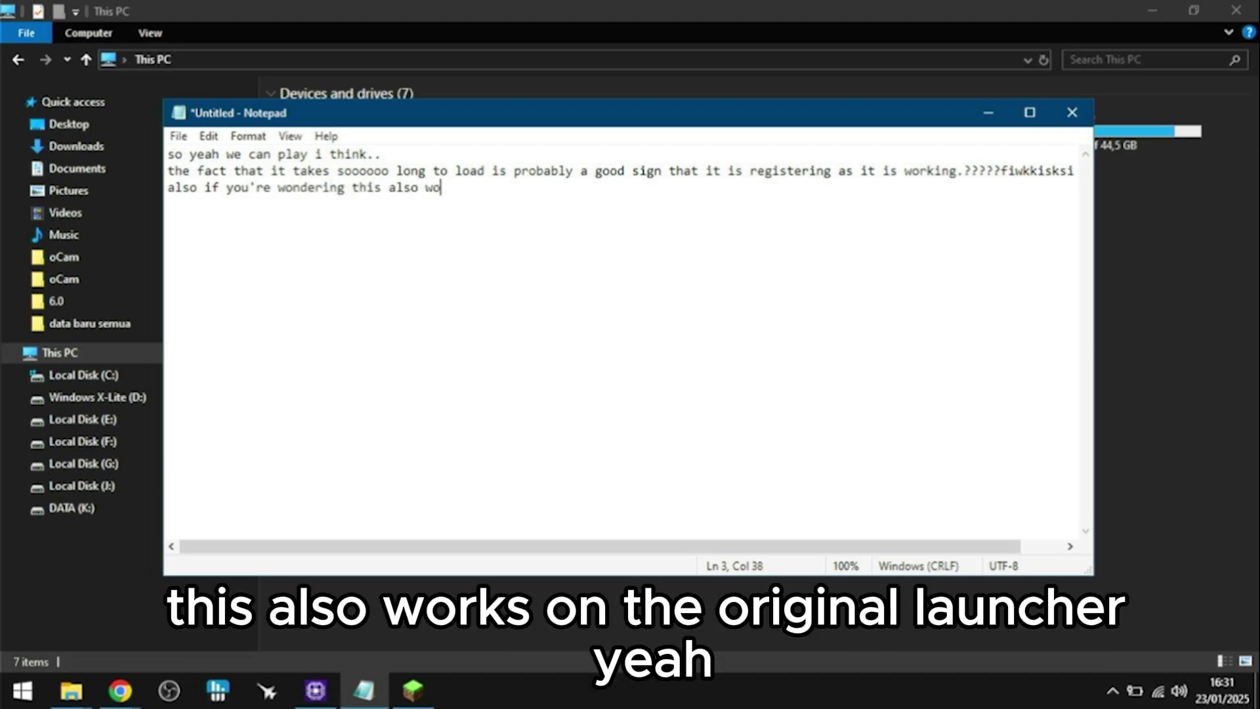
type("rks on rthe")
key("BackSpace")
key("BackSpace")
key("BackSpace")
key("BackSpace")
type("the originl")
type("l ")
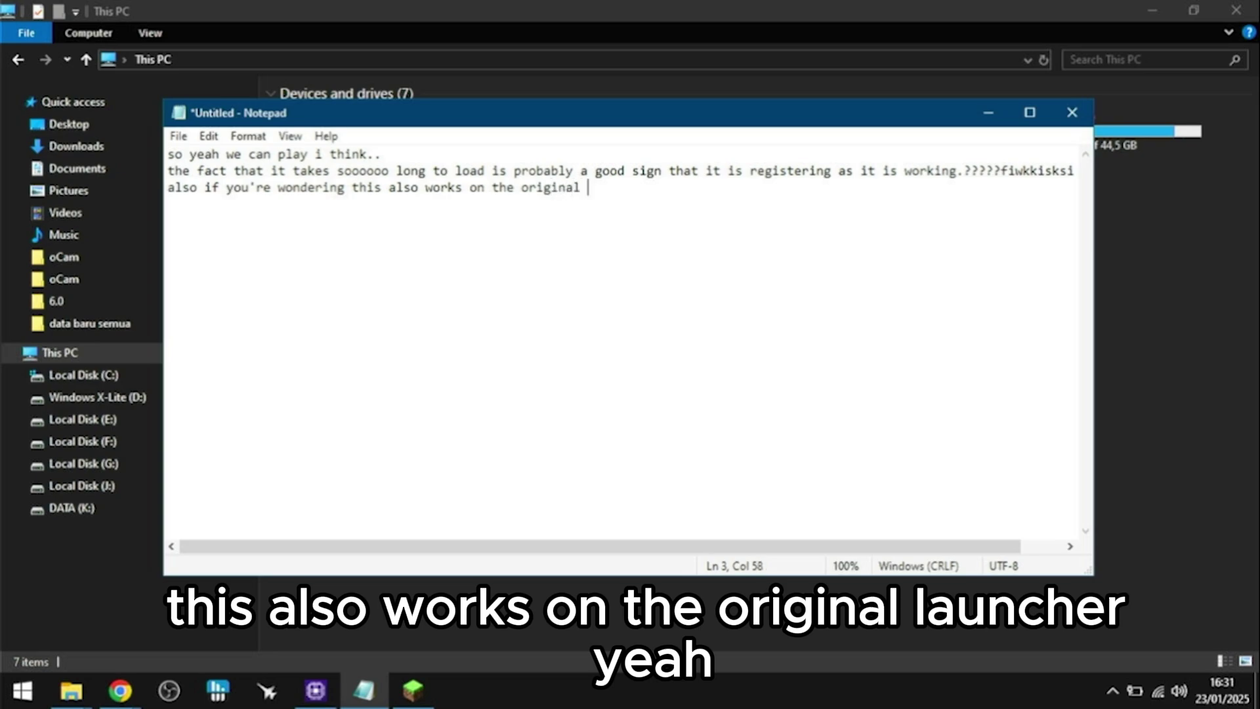
type("launcher..")
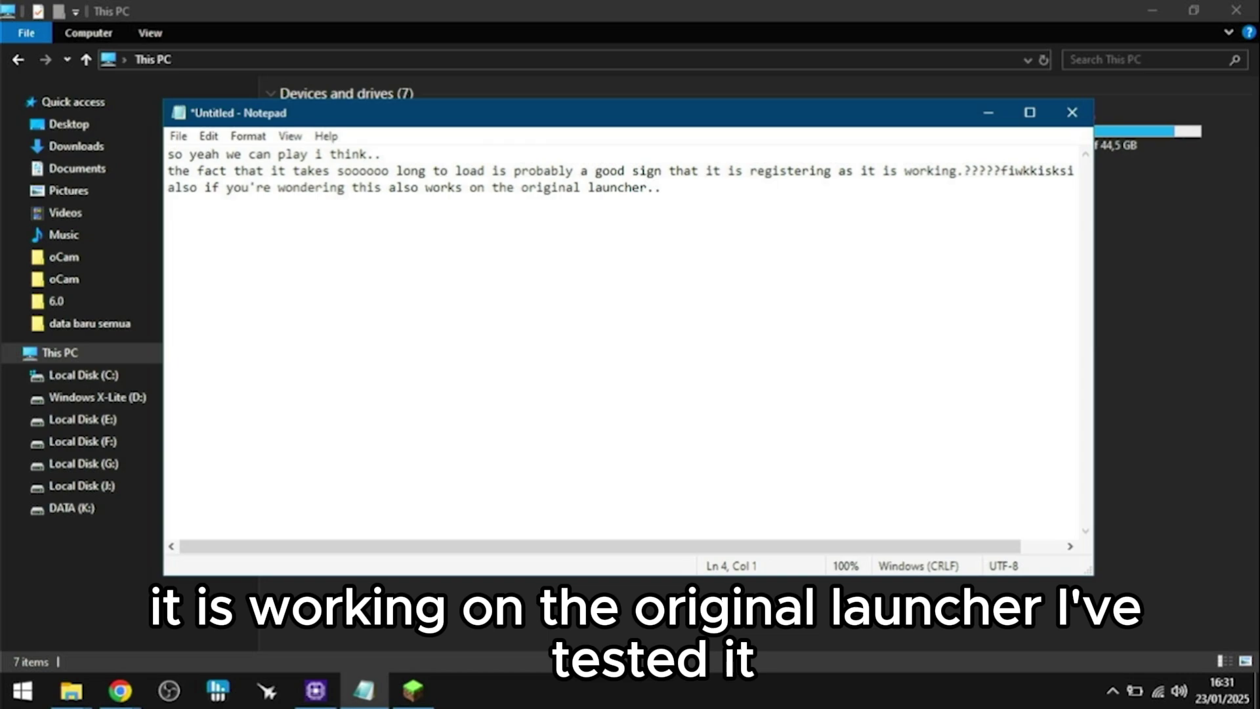
- Add a fourth line to the note reading "im using a different"
type("im using t")
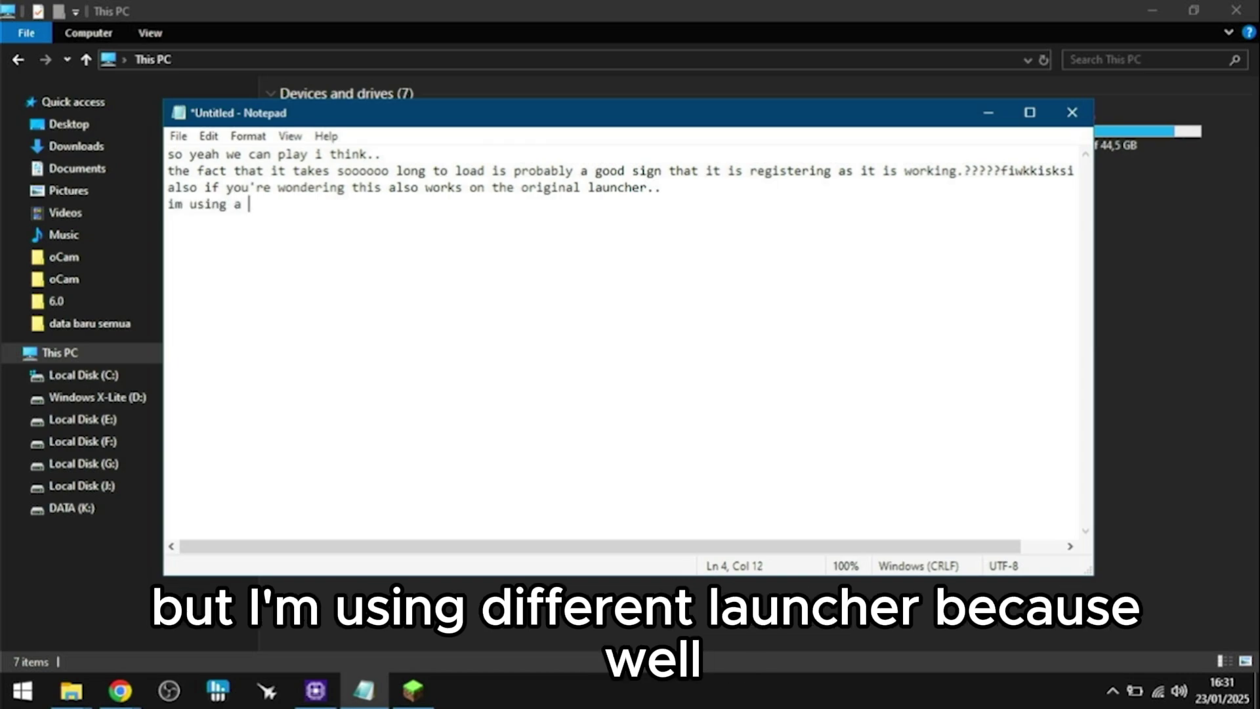
type(" different because")
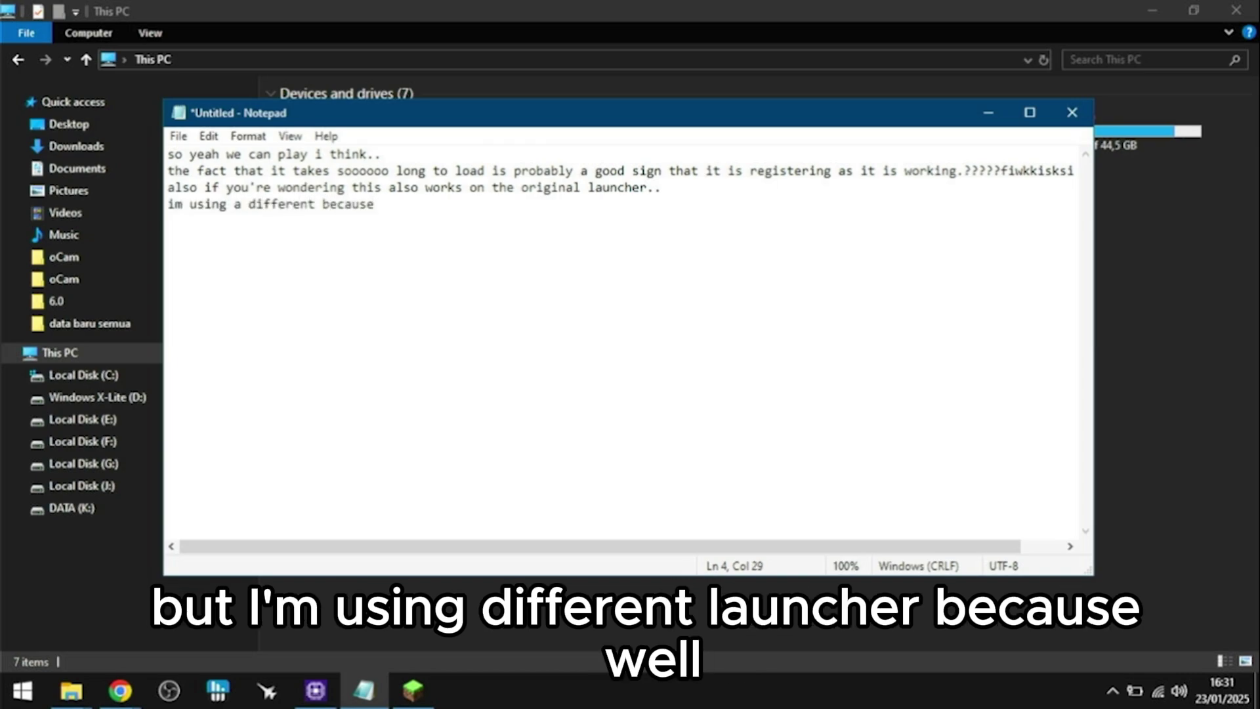
key("BackSpace")
key("BackSpace")
key("BackSpace")
key("BackSpace")
key("BackSpace")
key("BackSpace")
key("BackSpace")
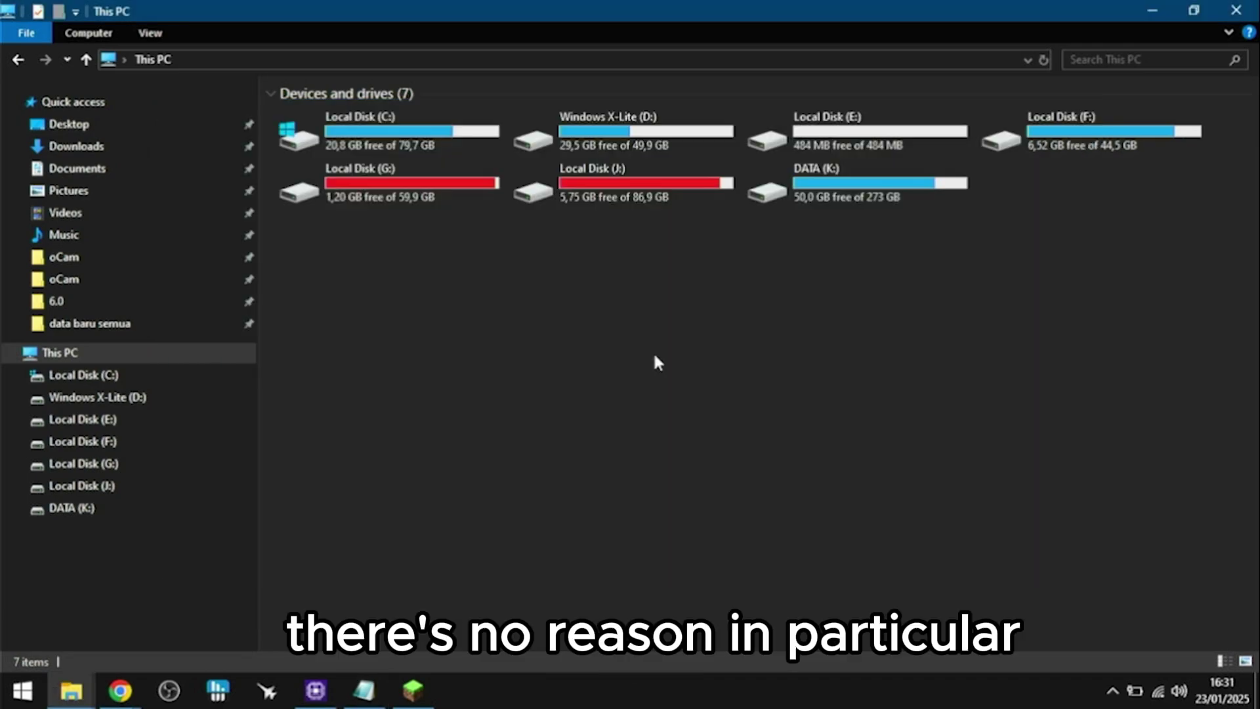
- Leave a blank line and write "but its the same trust me i've used the original launcher, and it works great on this method"
key("Return")
key("Return")
type("but it")
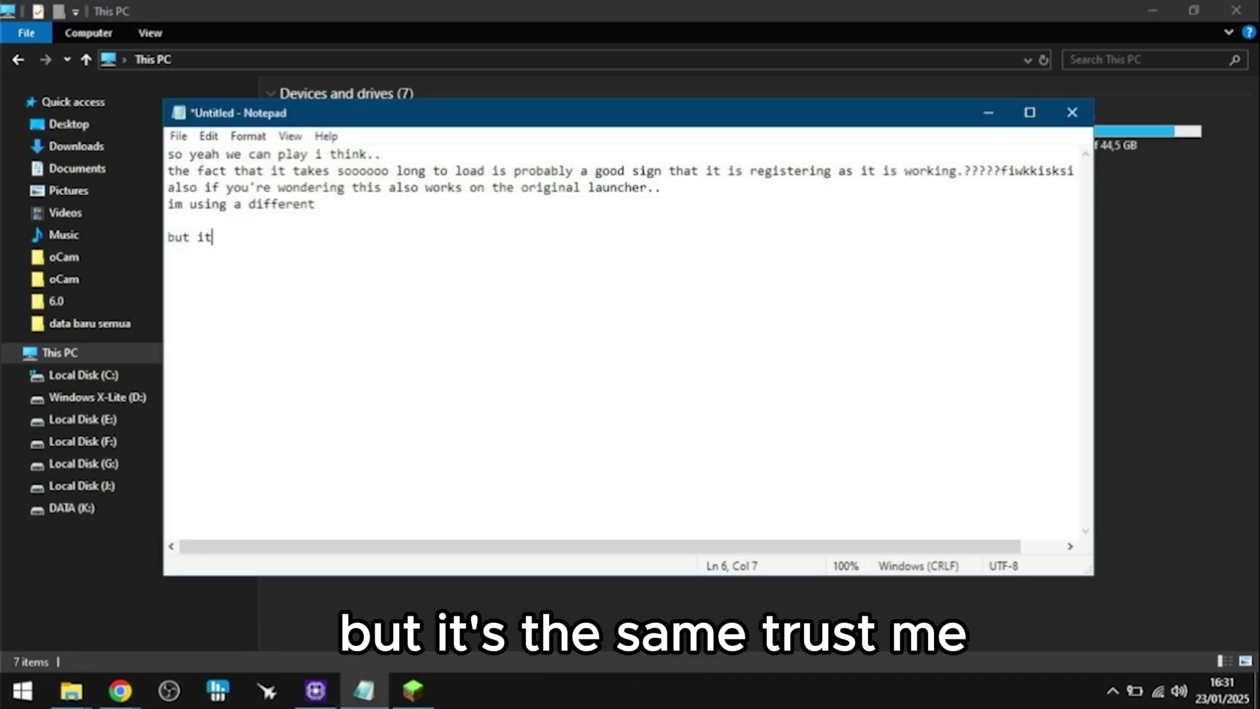
type("s the same trust")
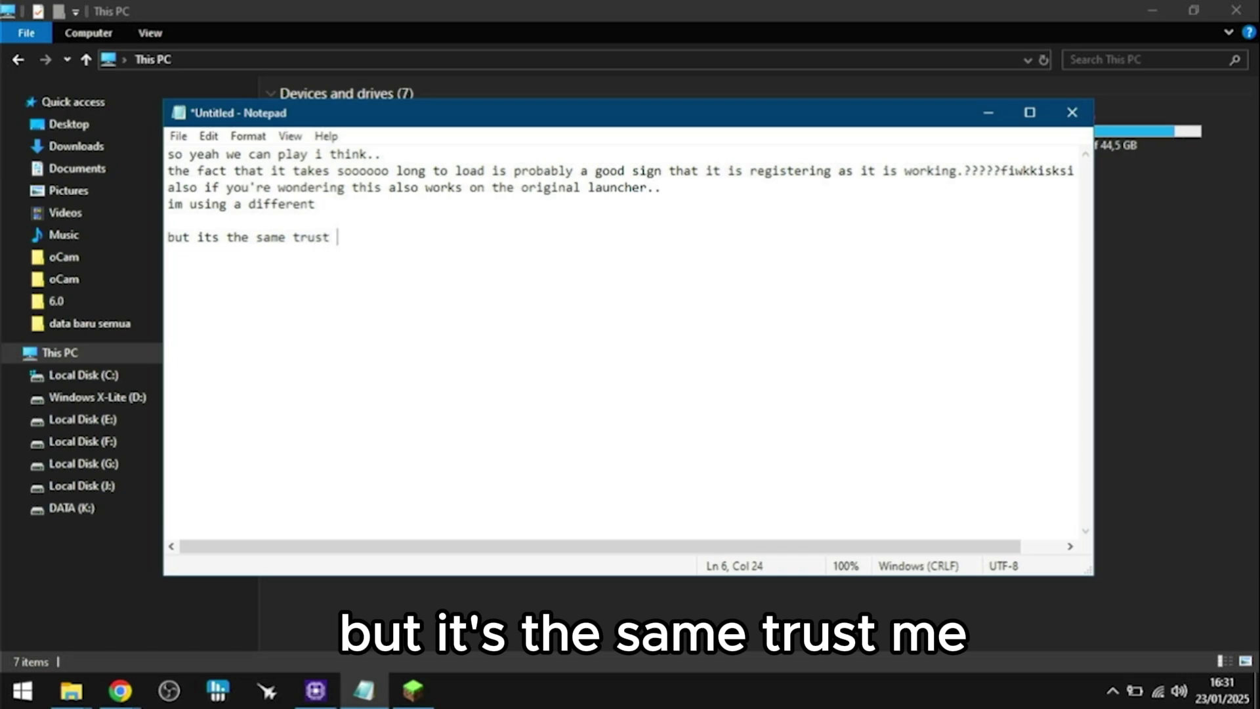
type(" me i've used the origi")
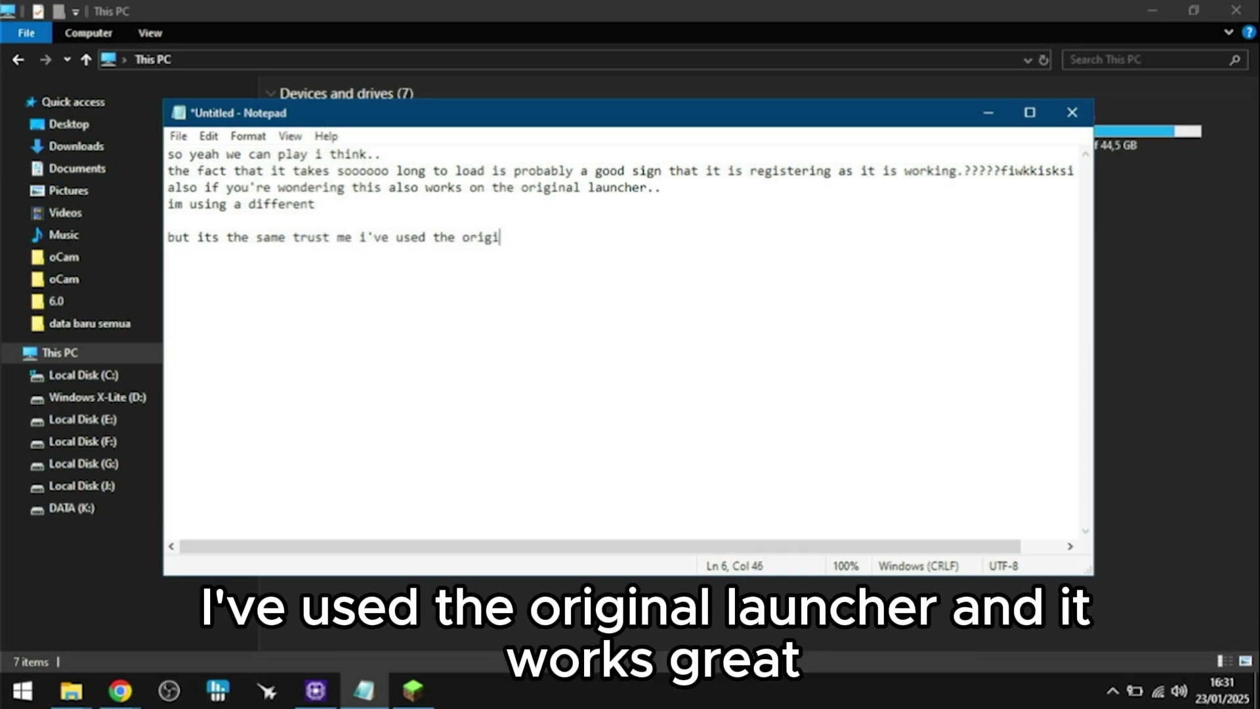
type("nal launcher, and it works g")
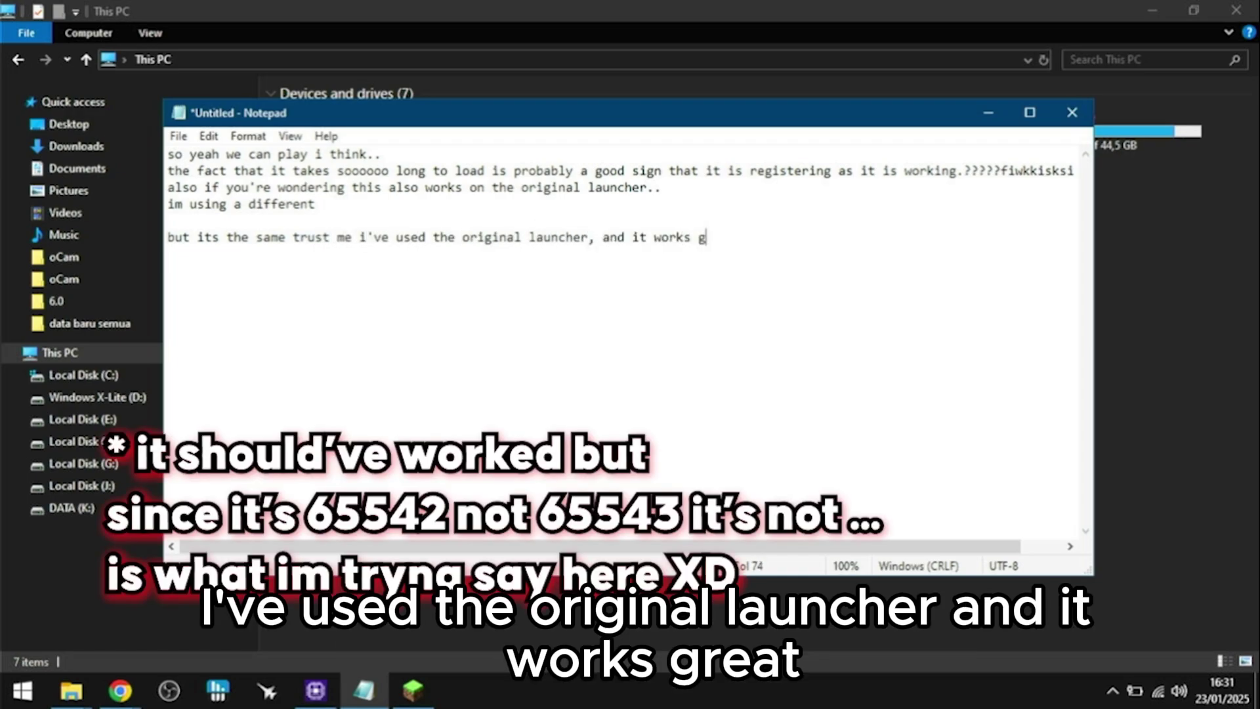
type("reat on this method")
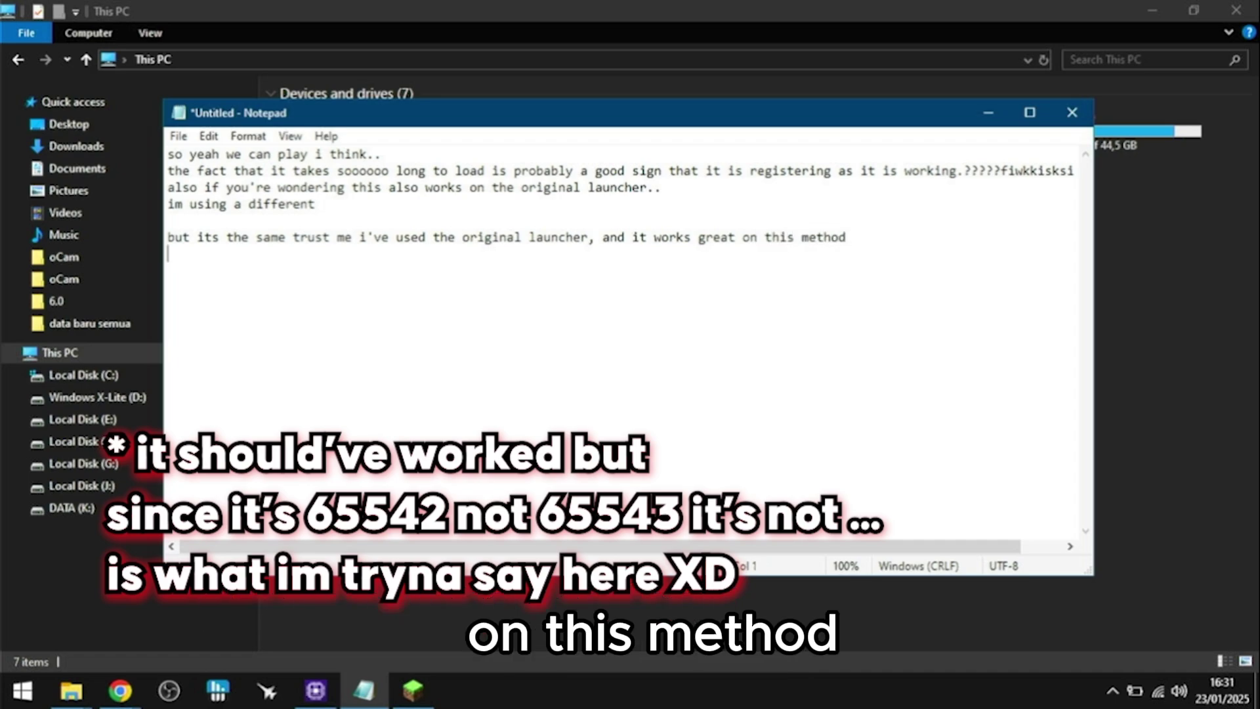
- Add the line "though it has a different errror which is the 65542 it;s not gonna work with forcegl" to the note
type("though it ha th")
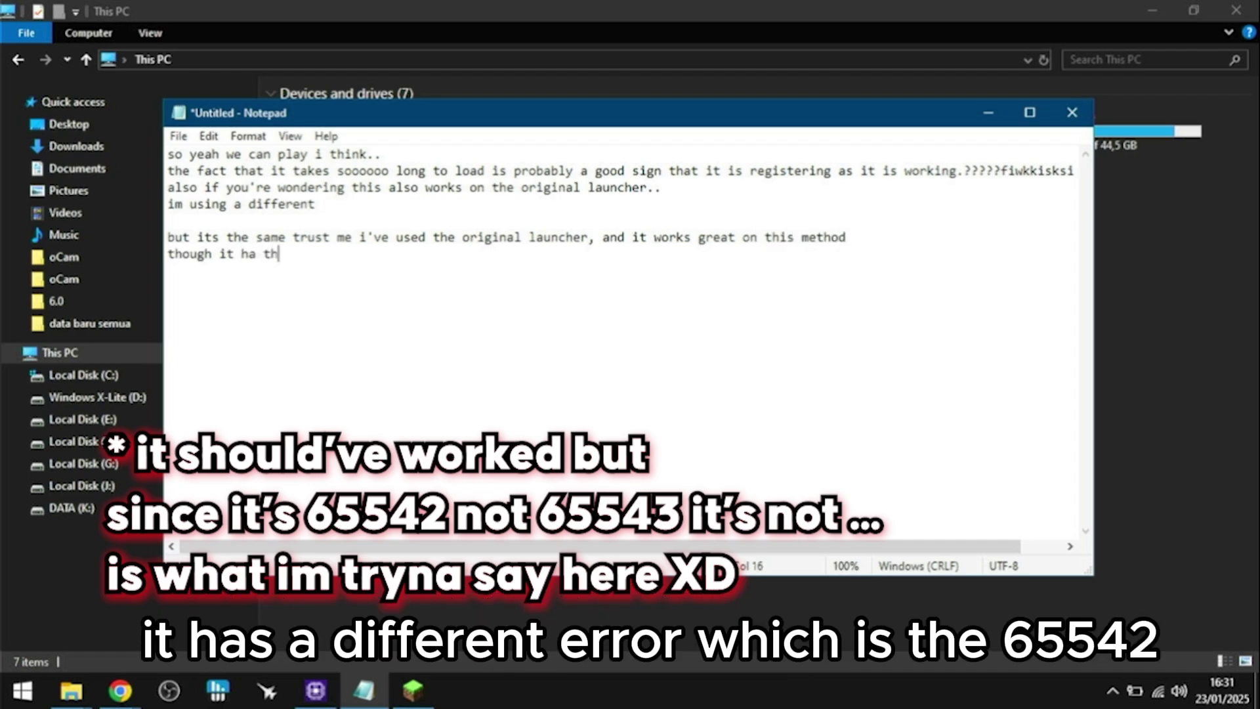
key("BackSpace")
key("BackSpace")
key("BackSpace")
type("s a different errror which is the 65542")
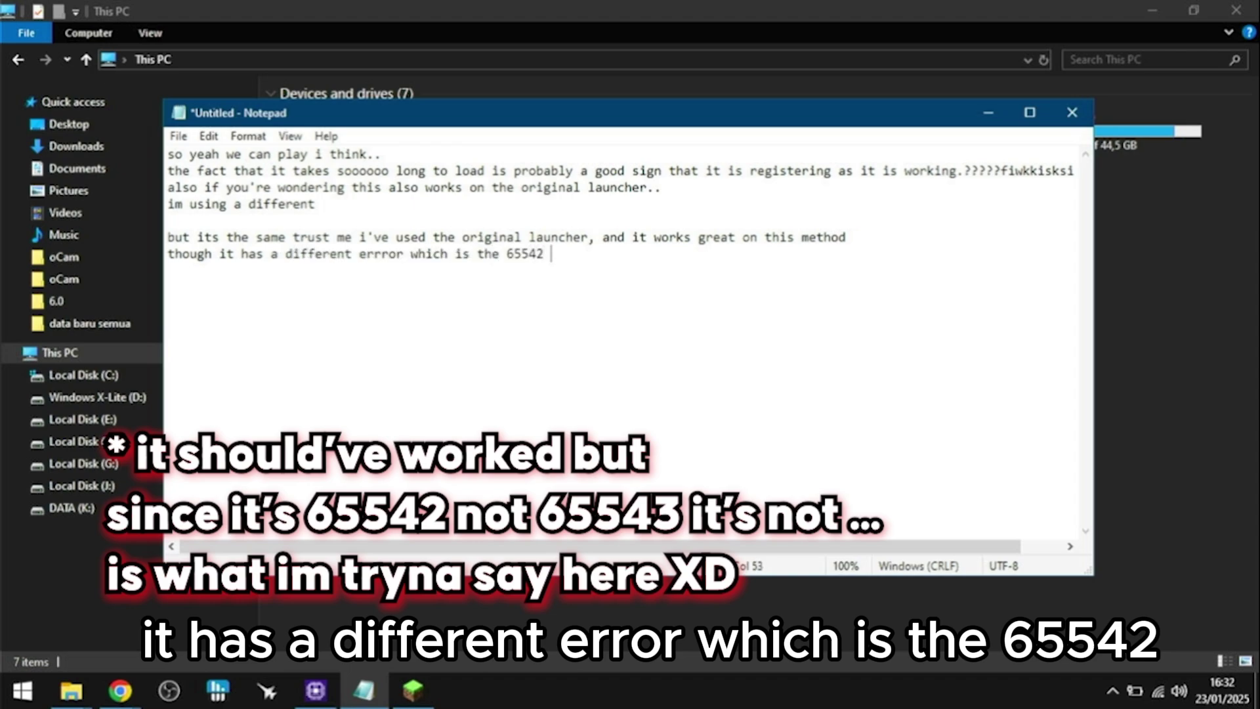
type(" it;s not gonna work w")
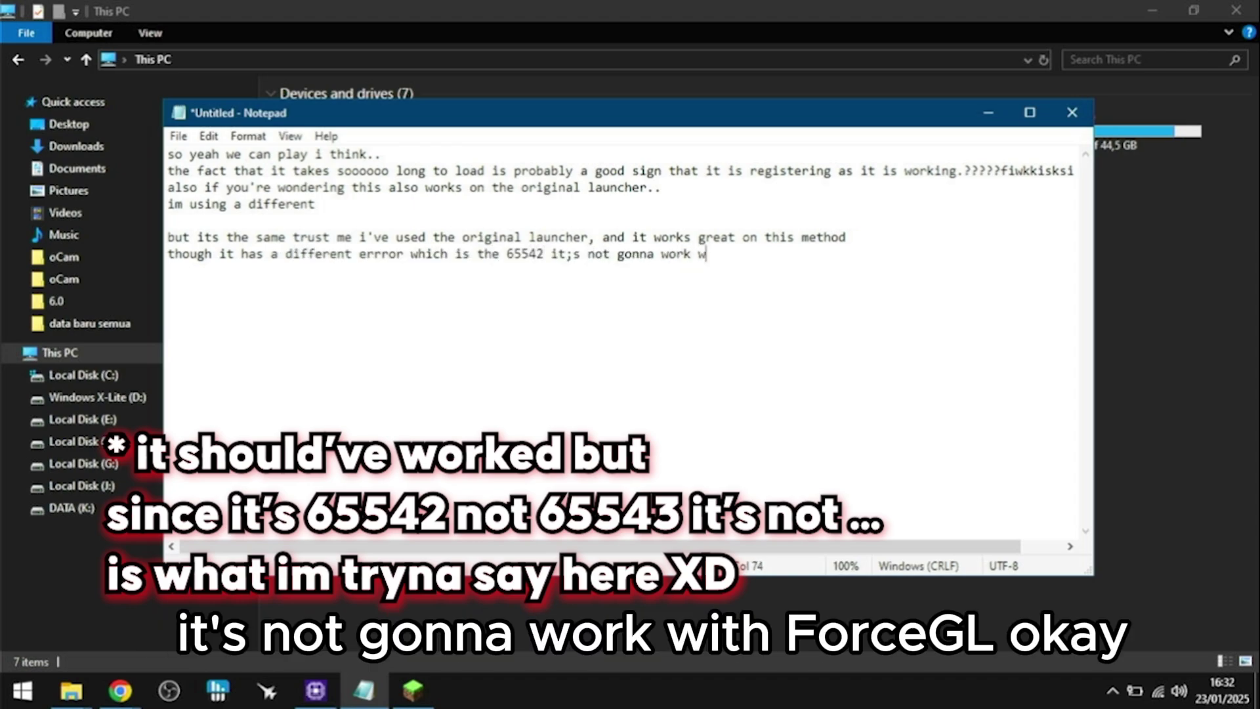
type("ith forcegl")
- Switch to Minecraft, resume the paused world and show the debug overlay to check the frame rate
left_click(443, 595)
left_click(431, 680)
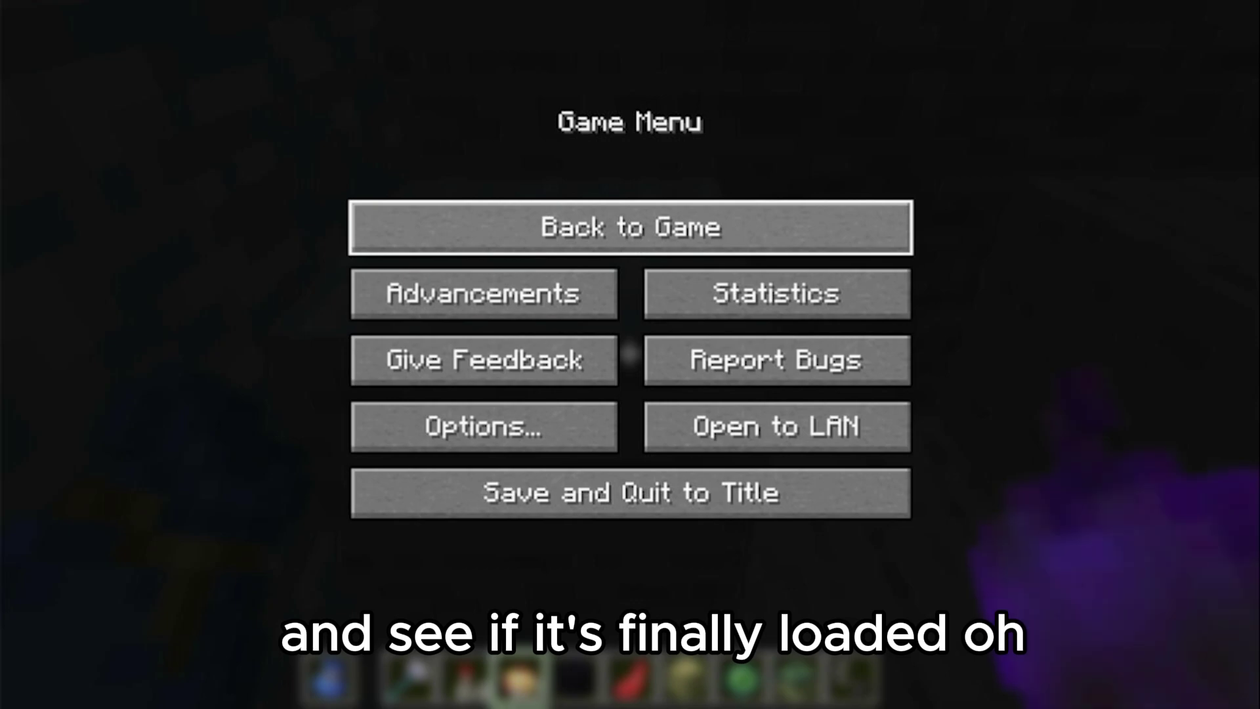
left_click(631, 228)
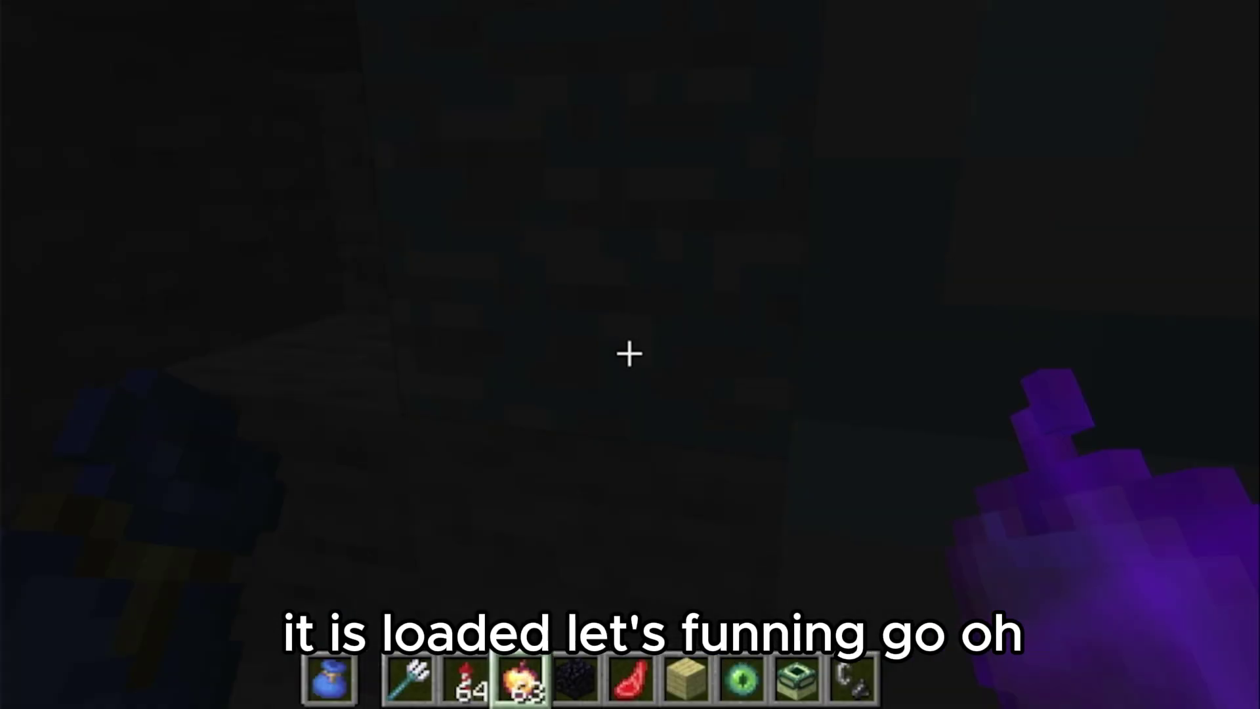
key("w")
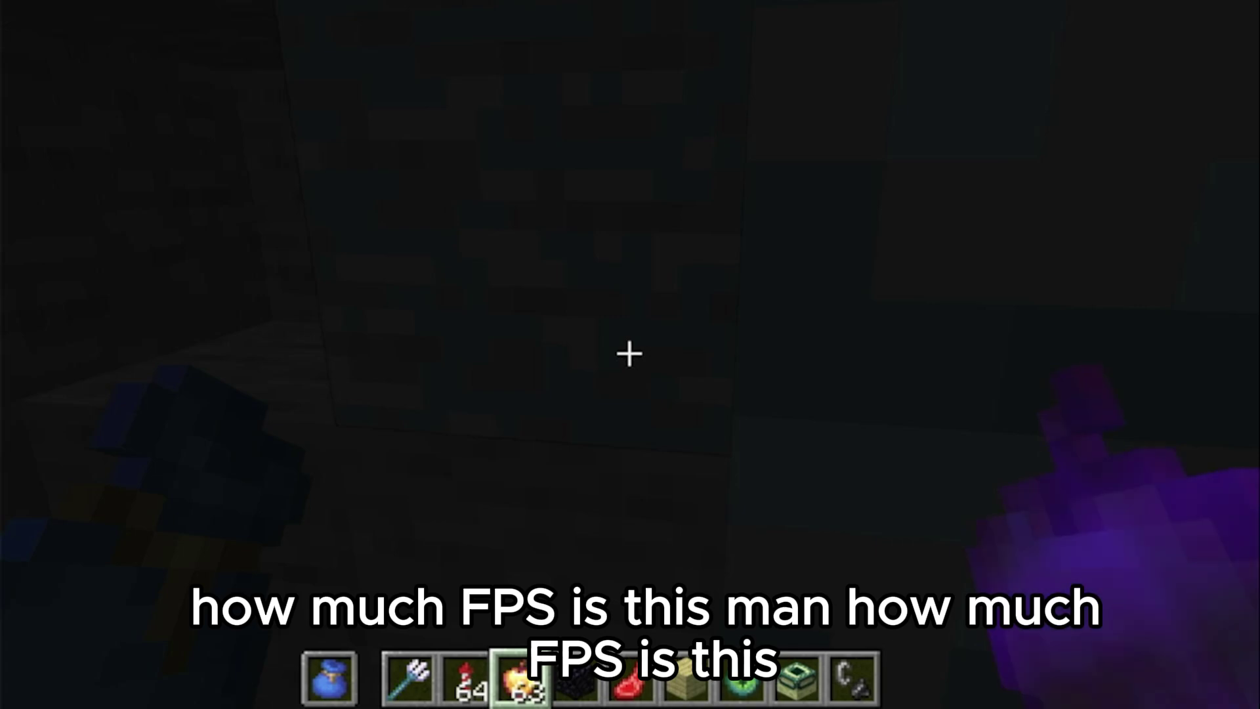
key("F3")
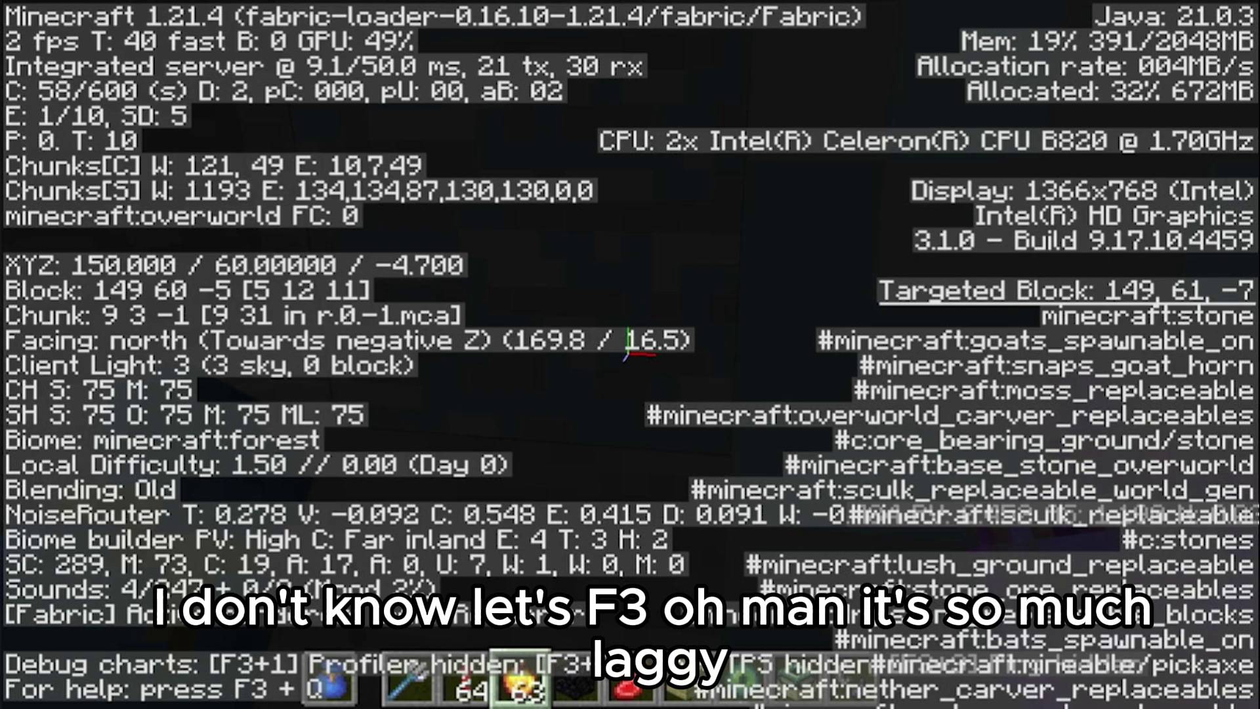
- Strike at the surrounding stone while looking from the wall up to the cave ceiling to test responsiveness
left_click(628, 353)
left_click(628, 353)
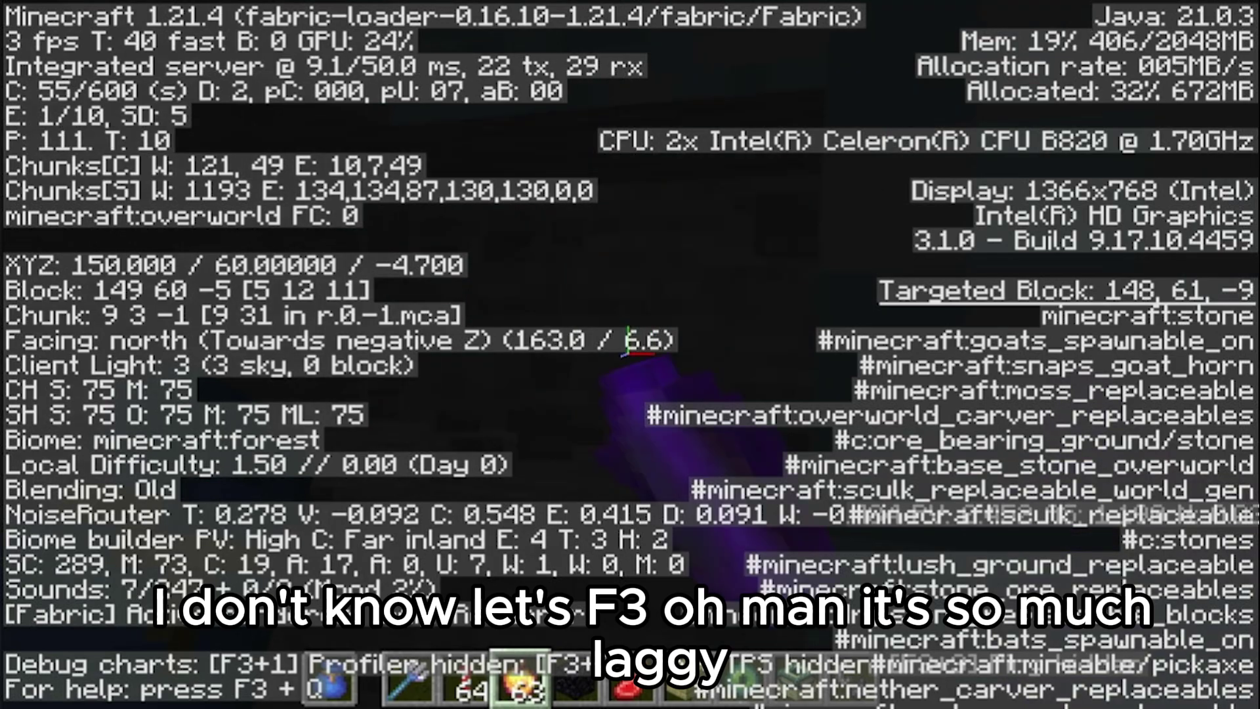
left_click(628, 353)
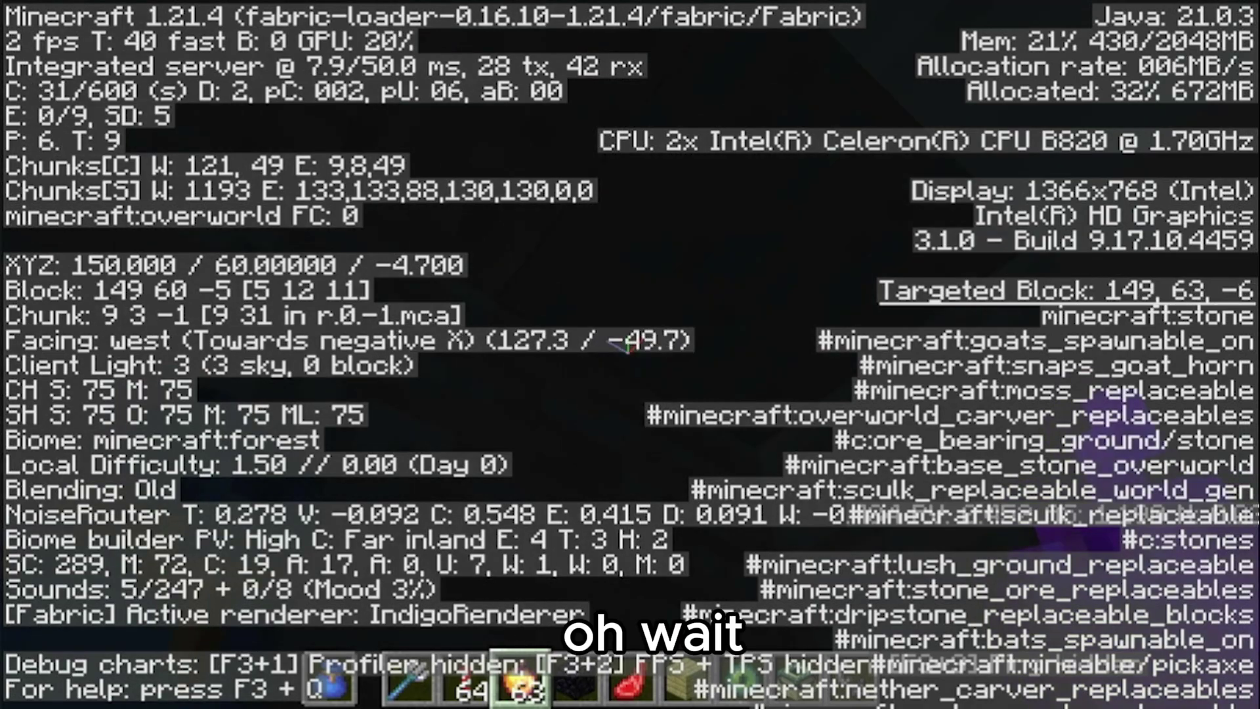
left_click(628, 354)
left_click(628, 353)
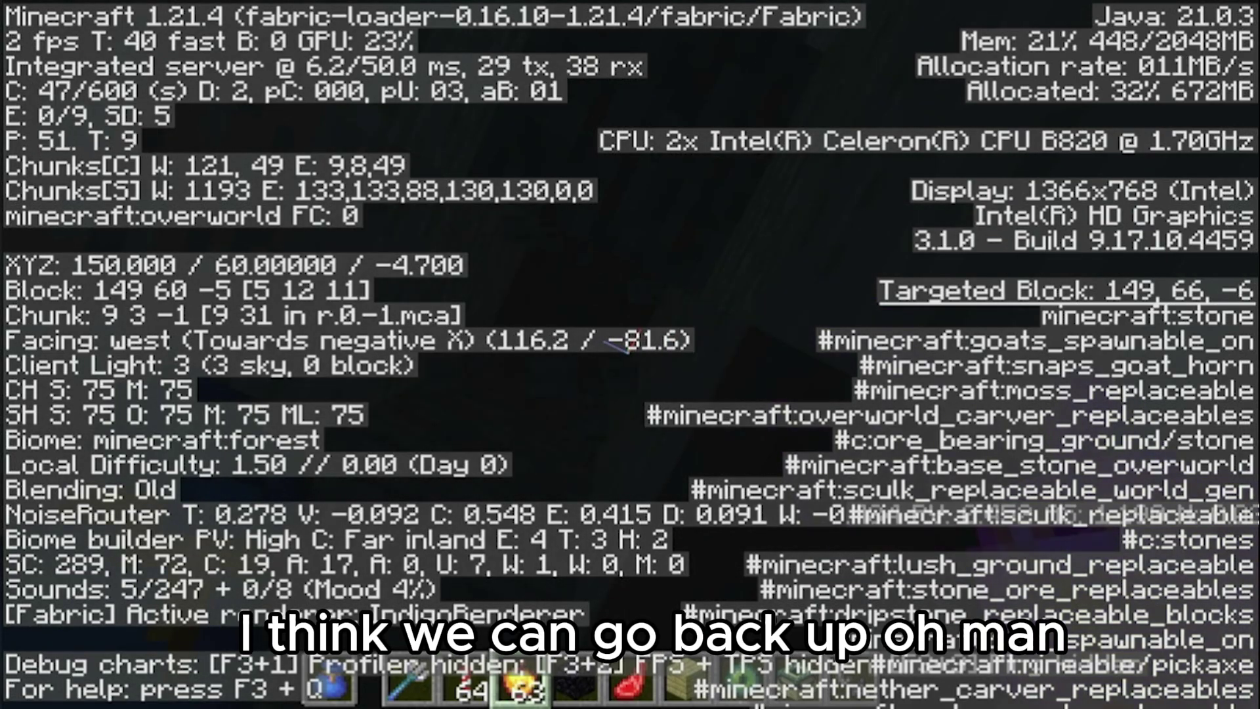
- Move backward off the ledge and descend into the dripstone cave, hitting blocks along the way
key("s")
key("s")
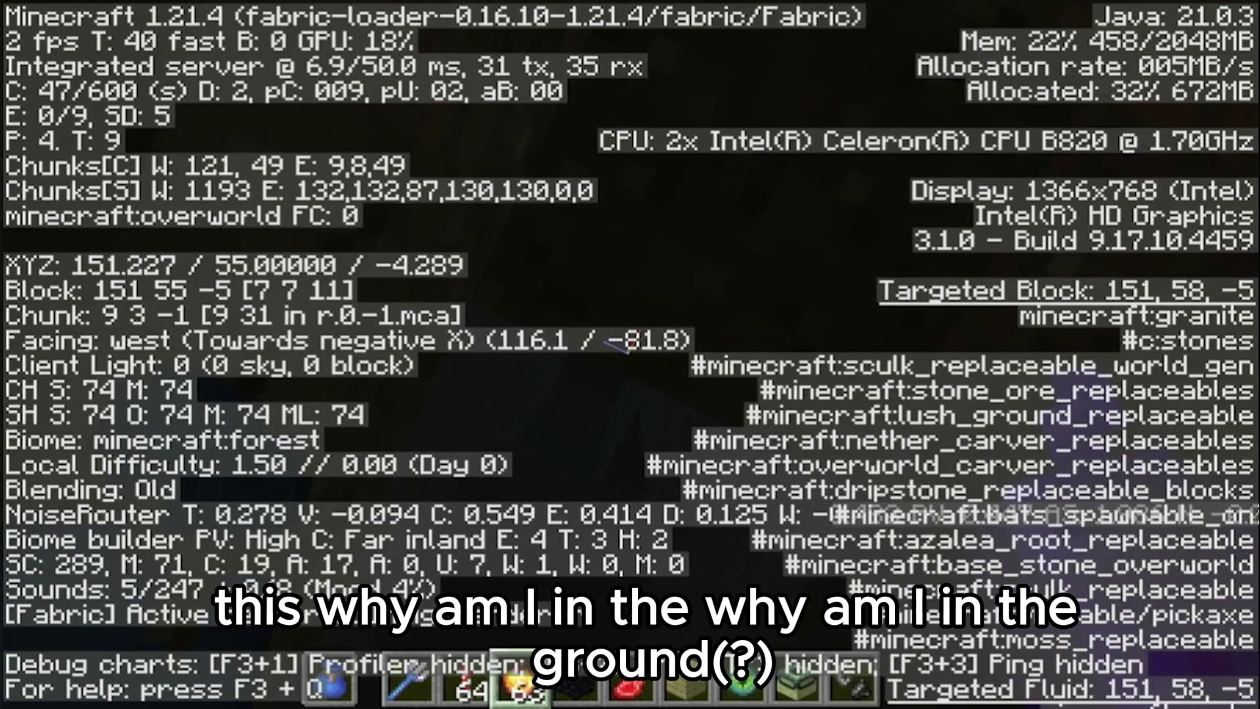
key("d")
left_click(628, 353)
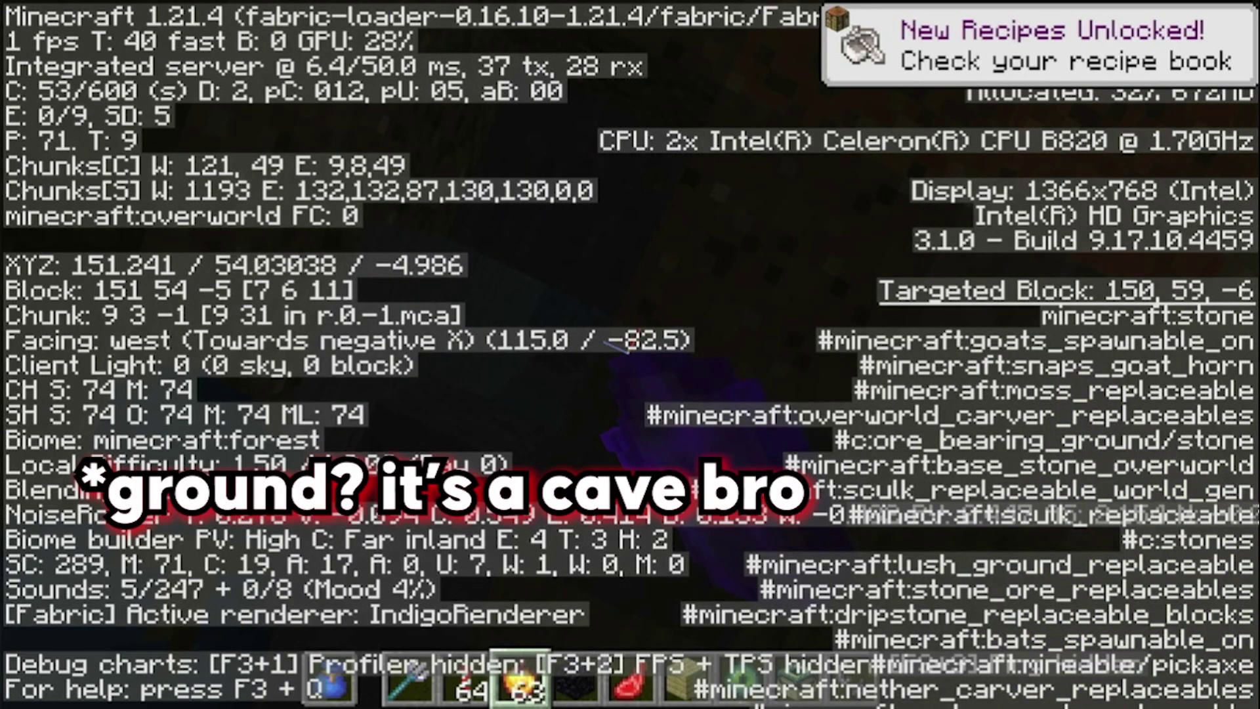
left_click(628, 353)
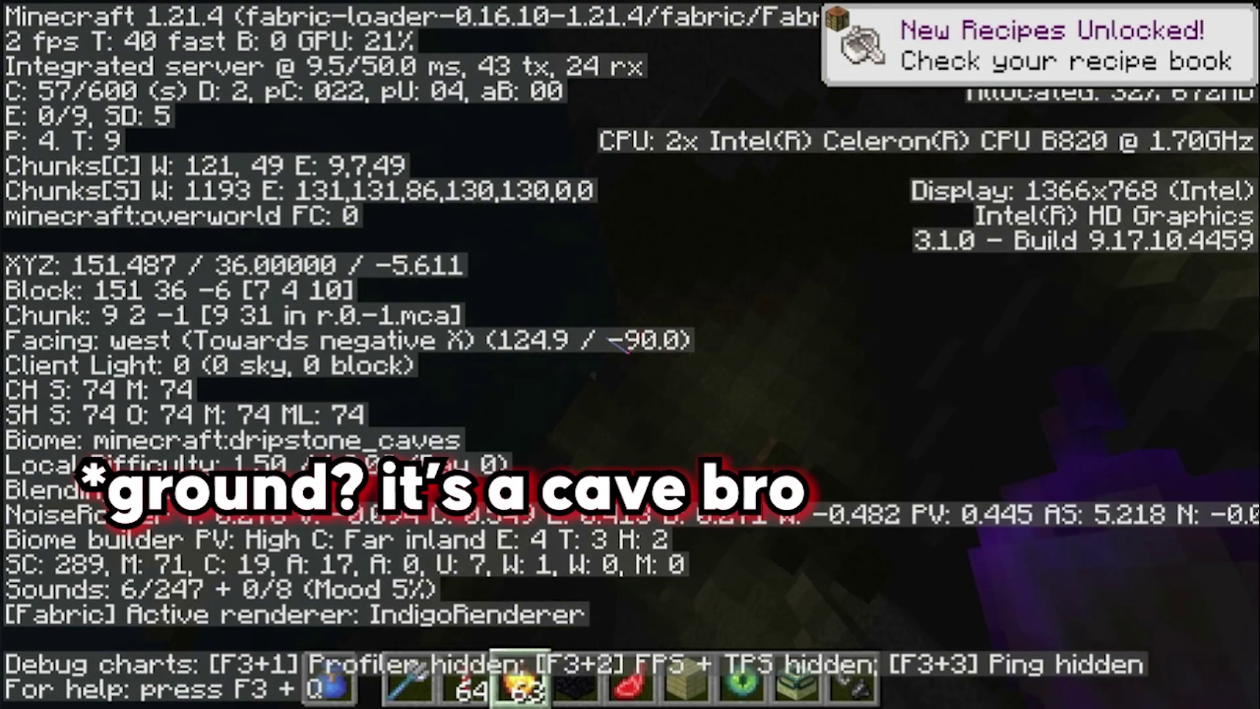
key("s")
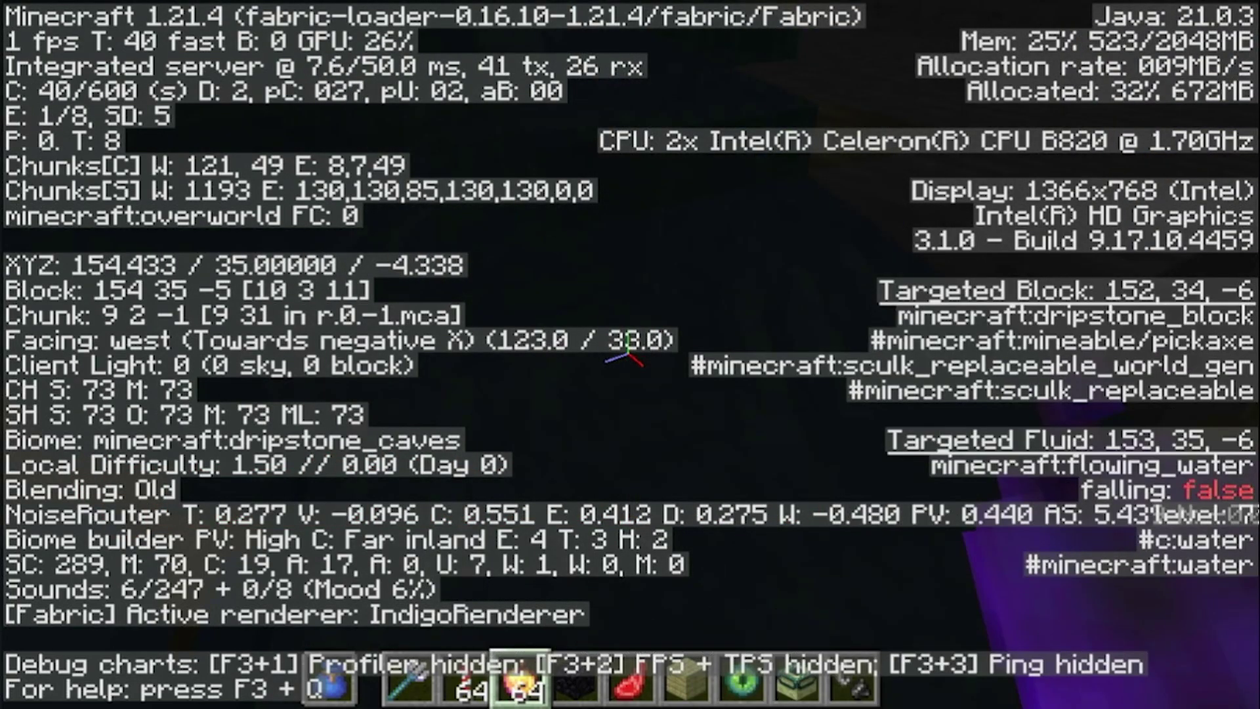
key("s")
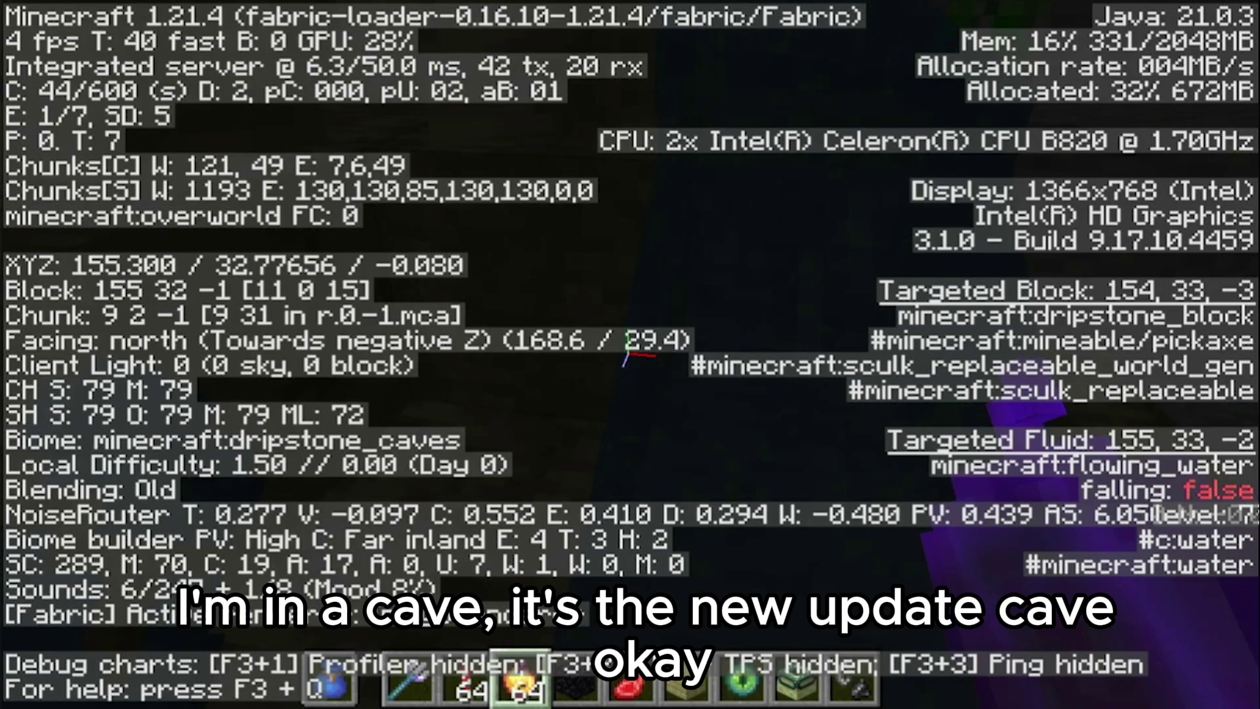
- Toggle the debug overlay off and on, and move down the flowing water past the lava to test the frame rate
key("F3")
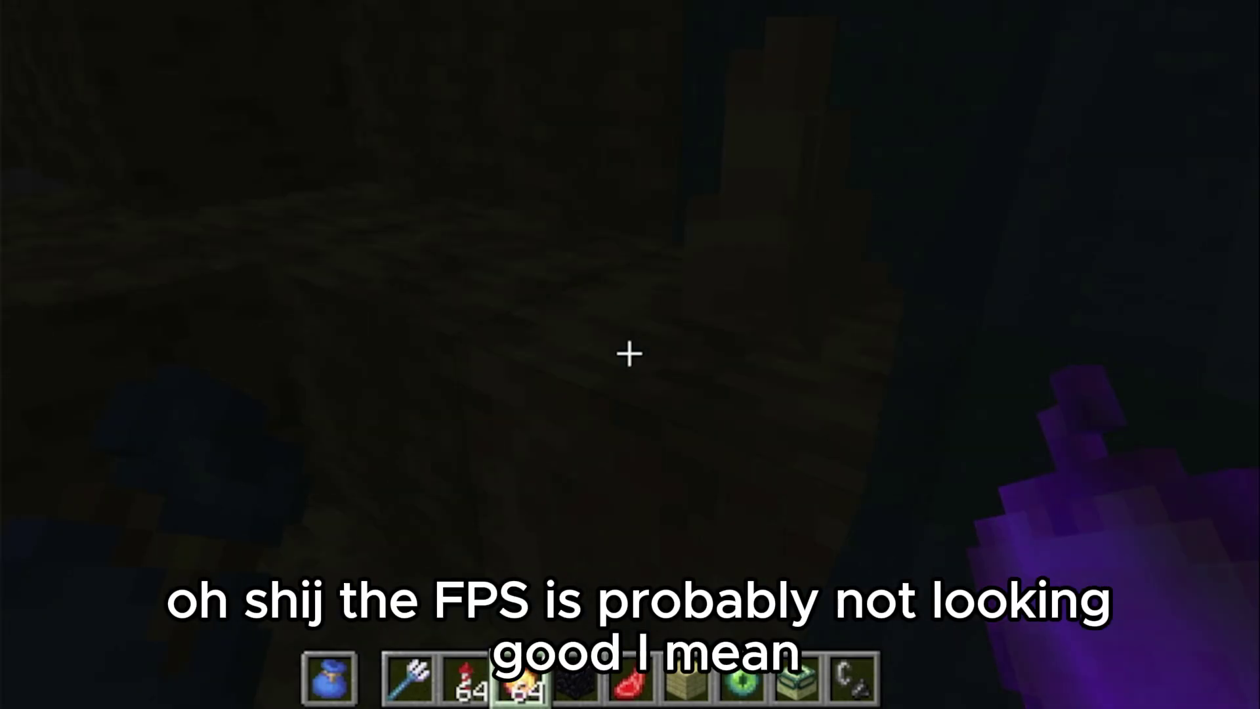
key("F3")
key("s")
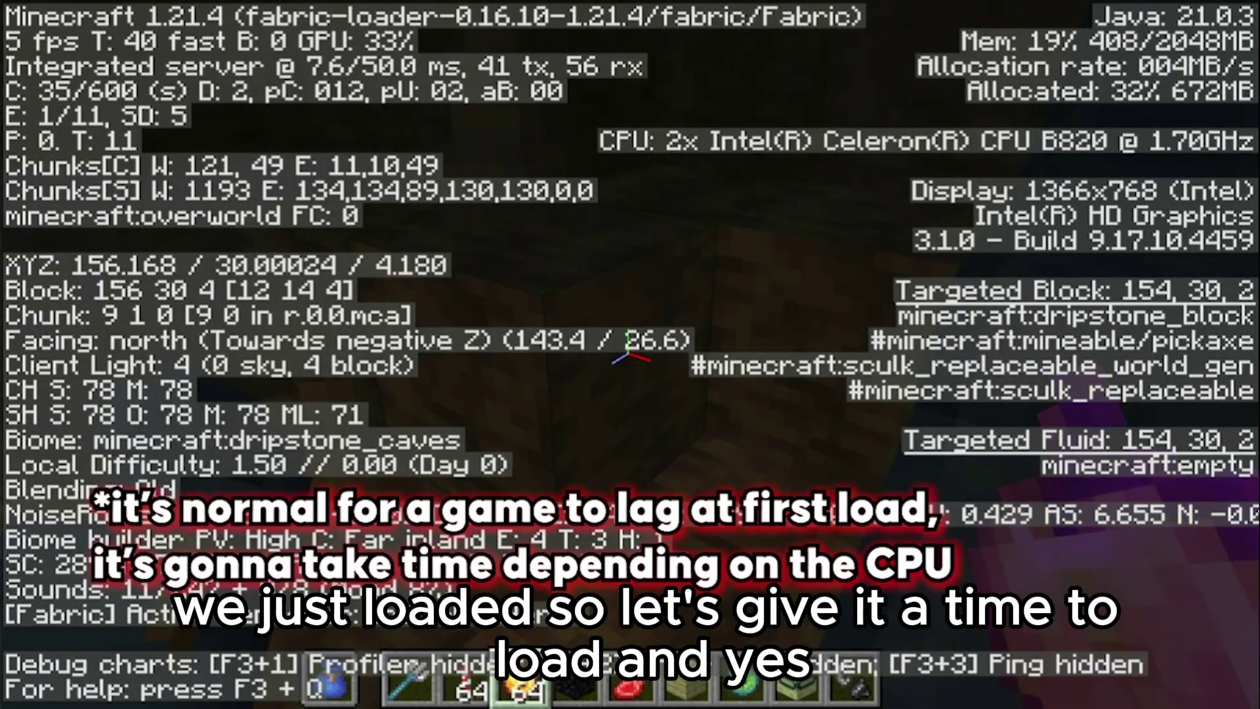
key("s")
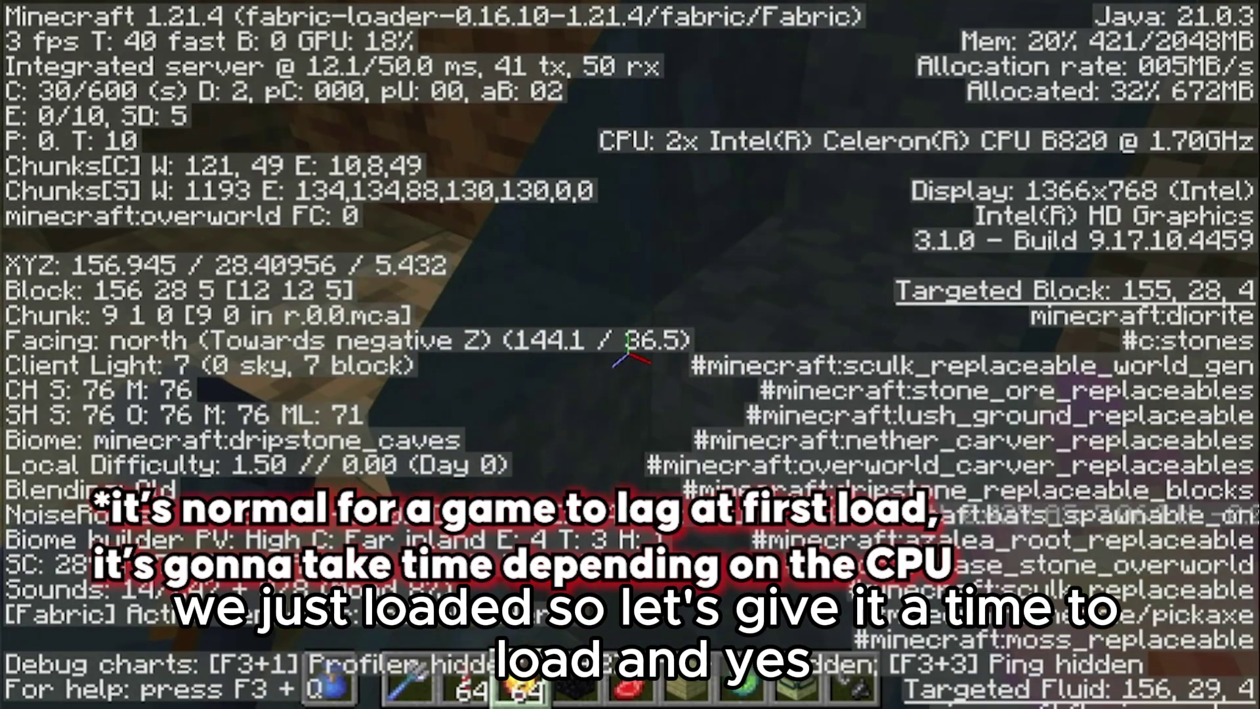
key("s")
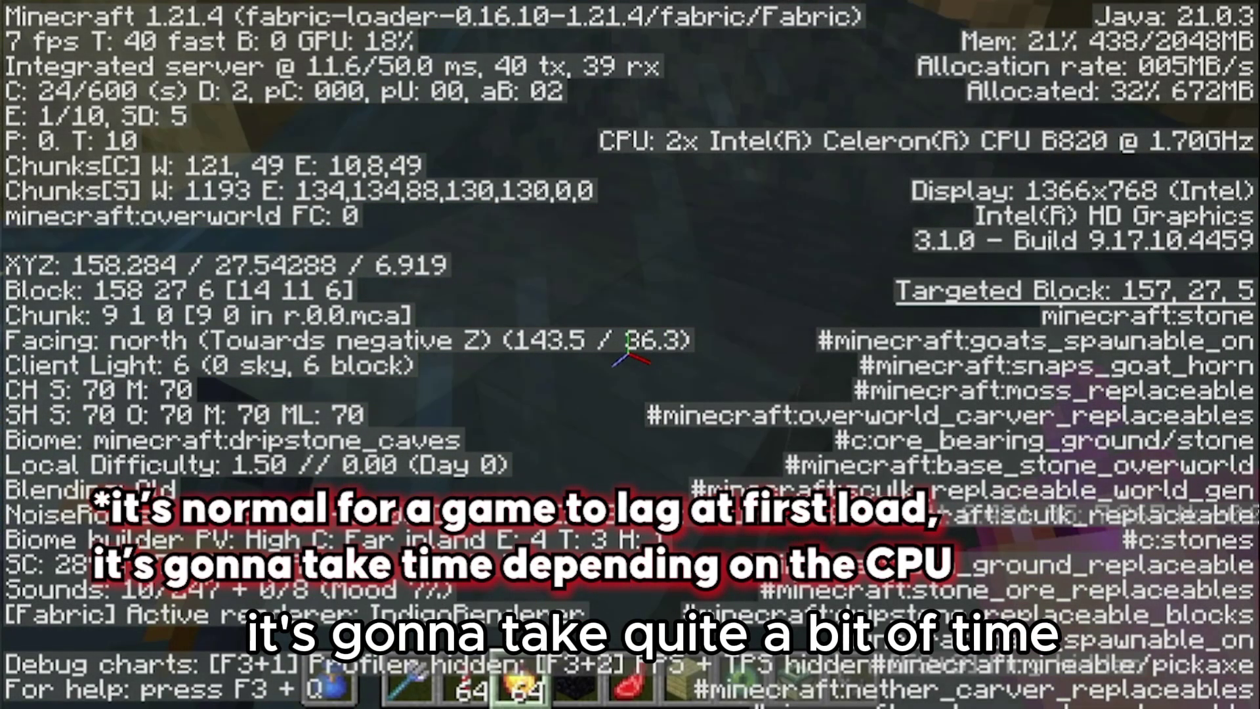
key("a")
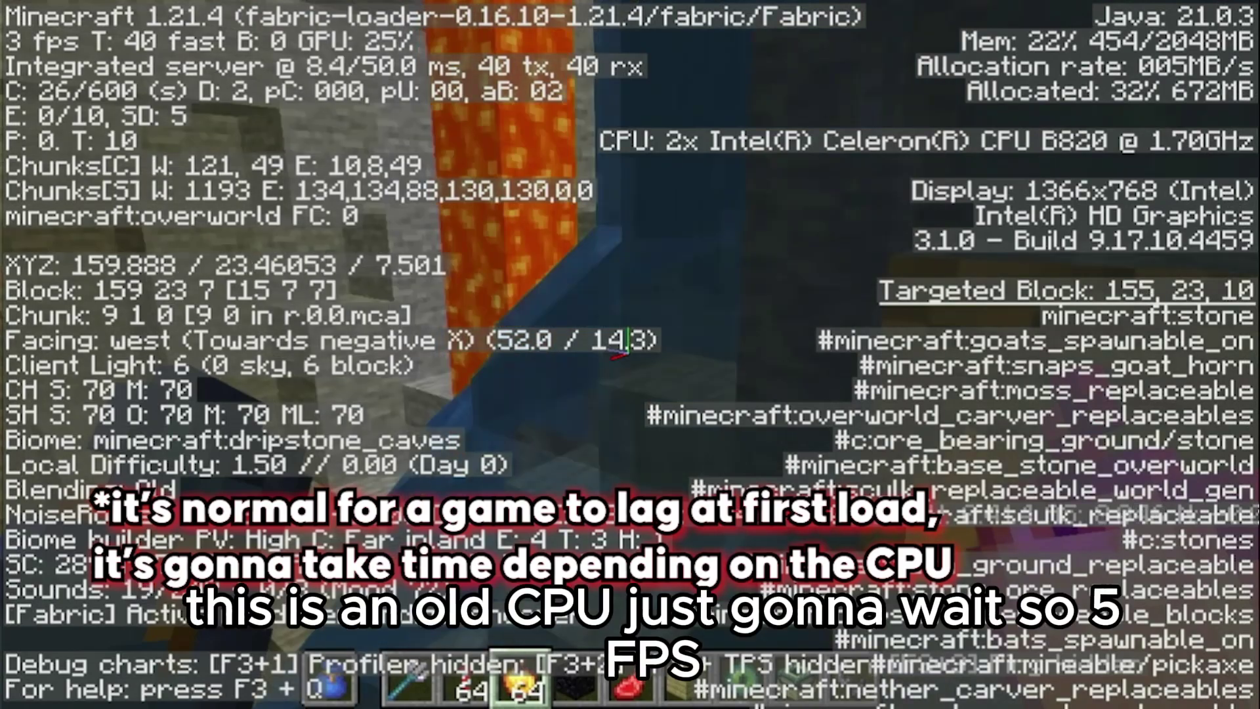
key("a")
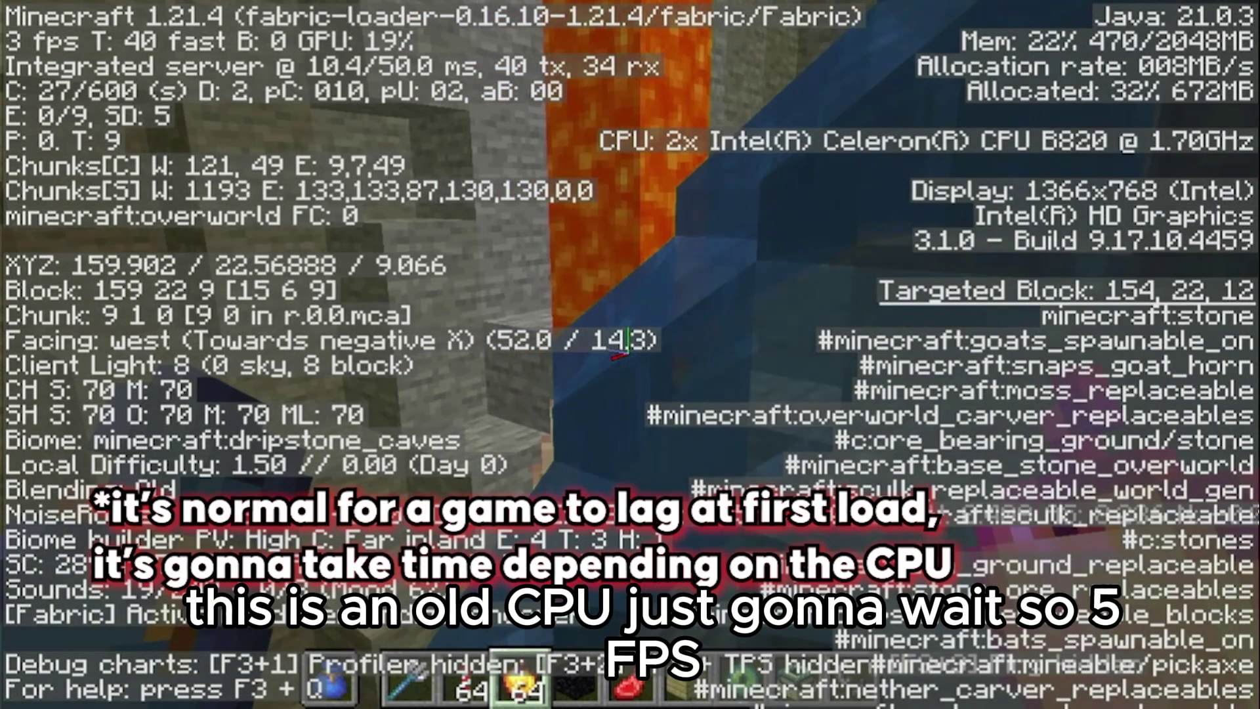
key("a")
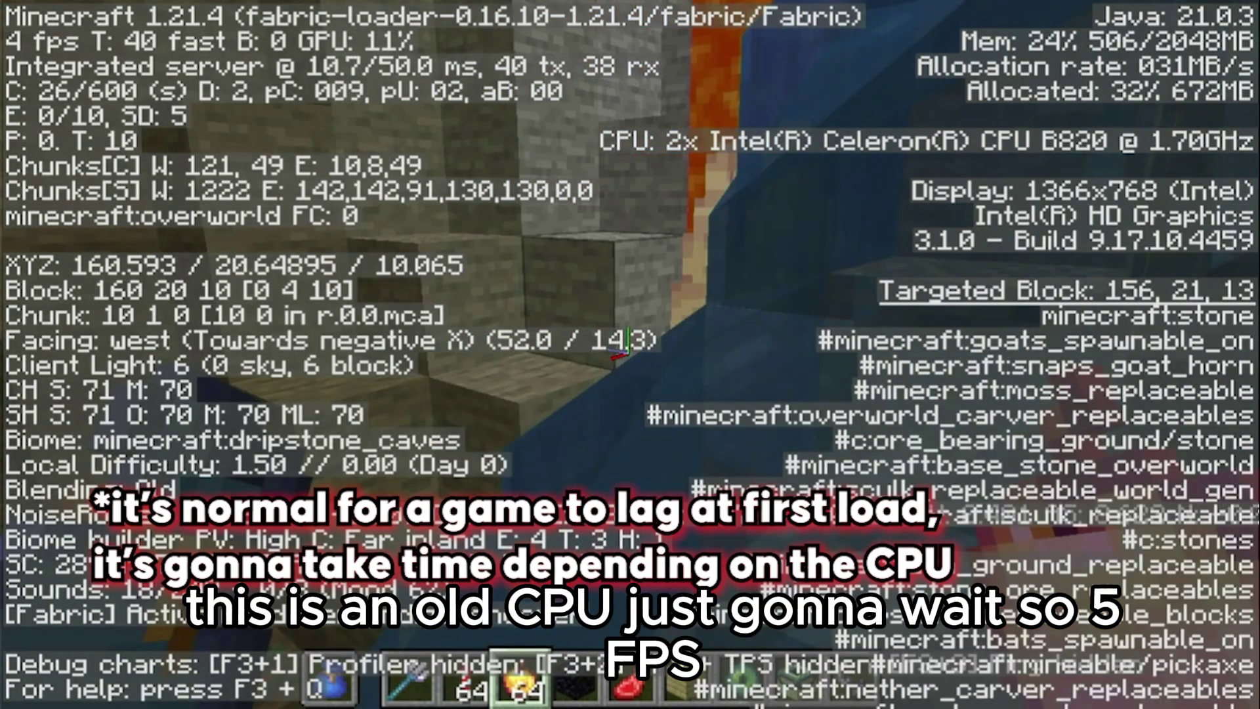
- Pause the game and review the video settings for graphics, render distance, frame rate and other performance options
key("Escape")
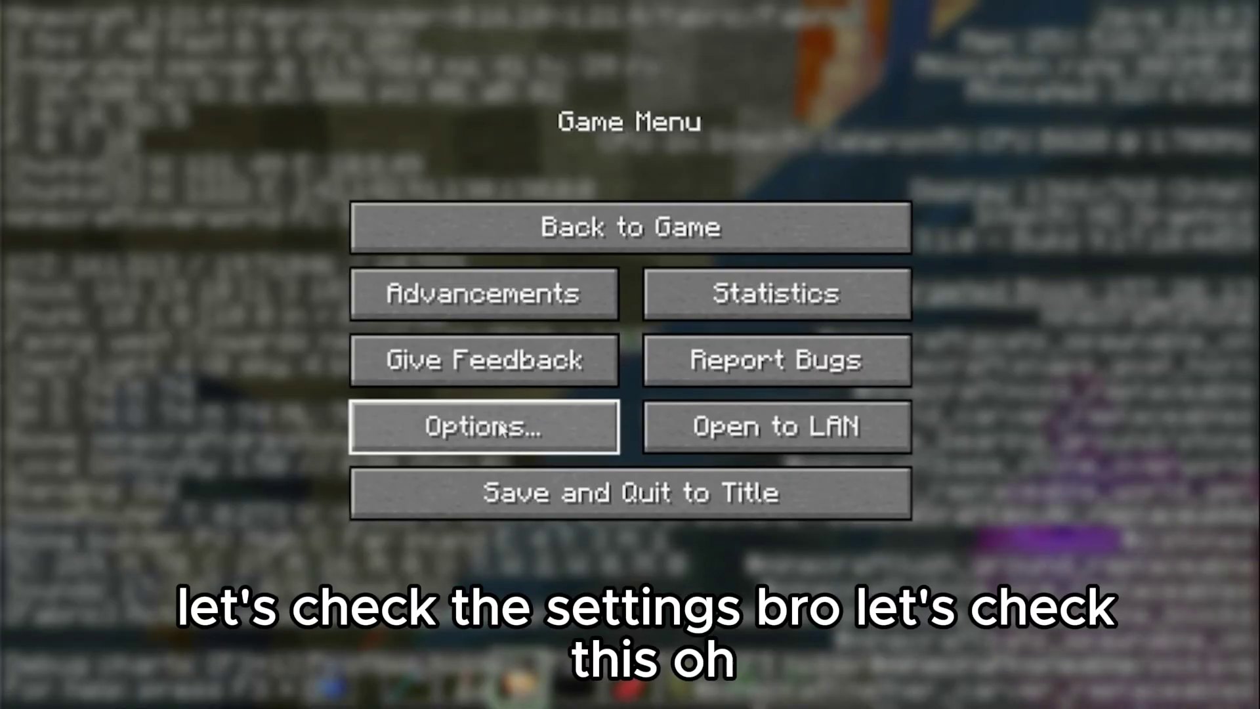
left_click(501, 416)
left_click(434, 358)
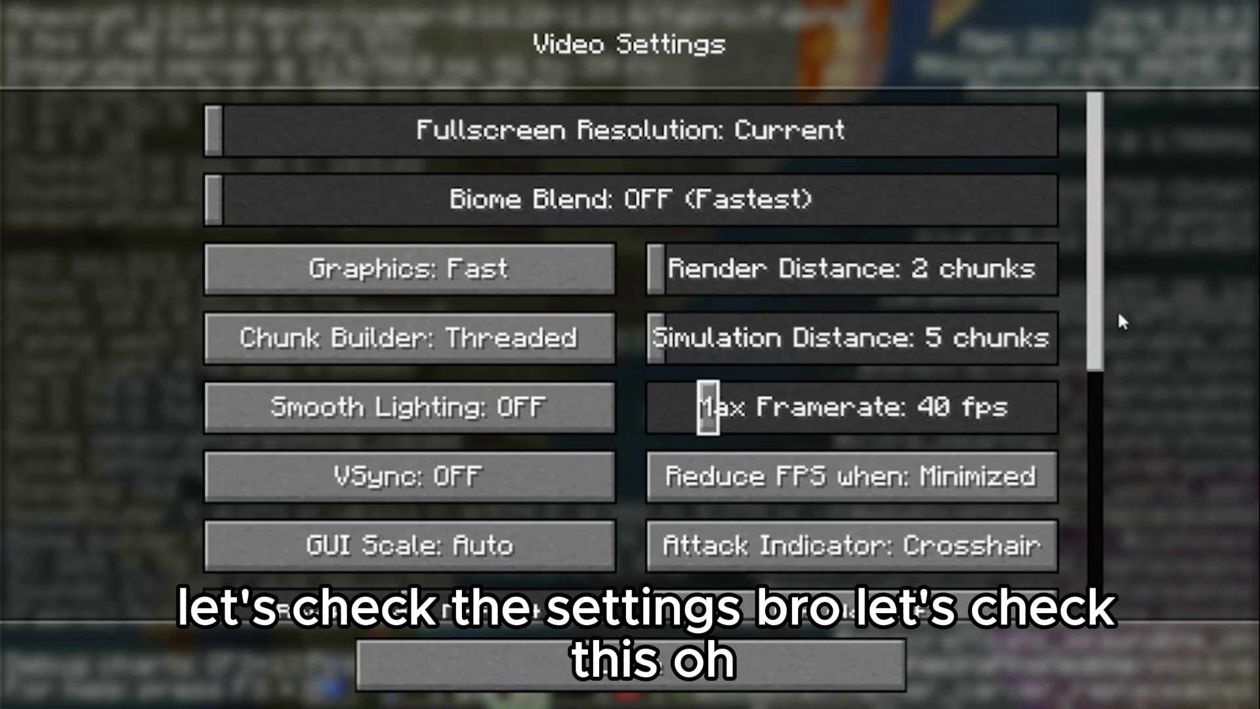
scroll(1099, 351, "down", 3)
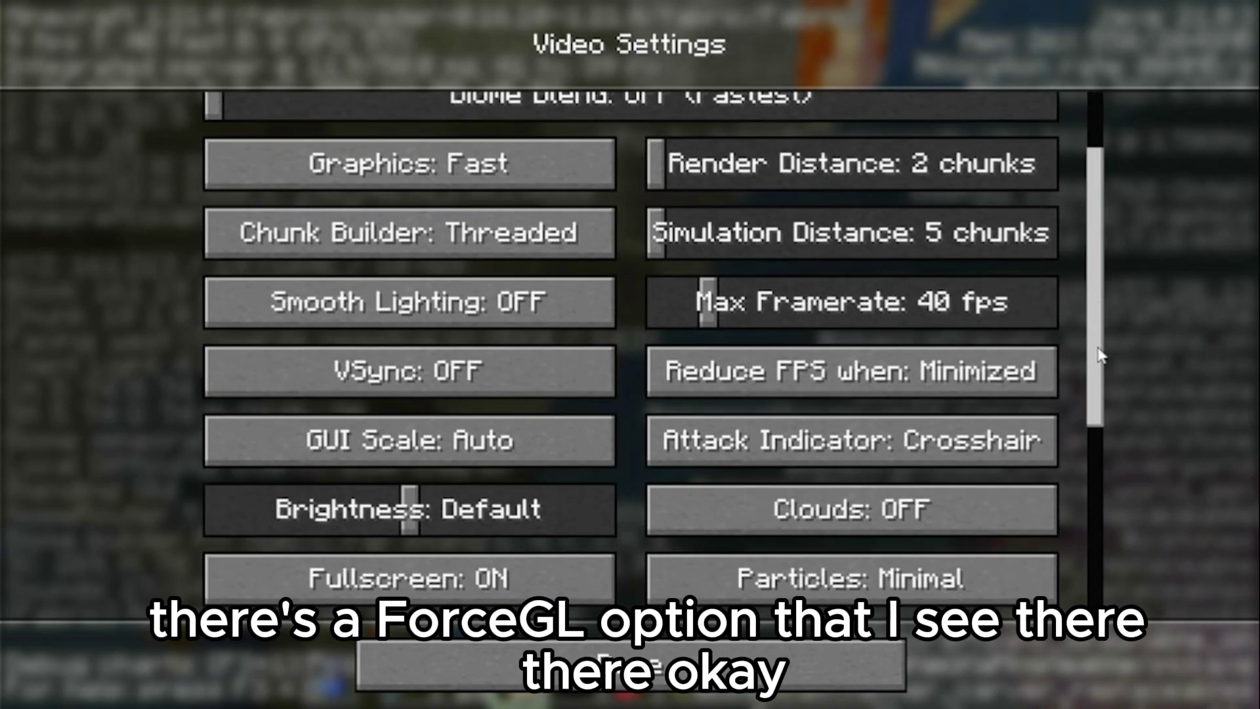
scroll(1101, 366, "down", 6)
scroll(1089, 391, "up", 4)
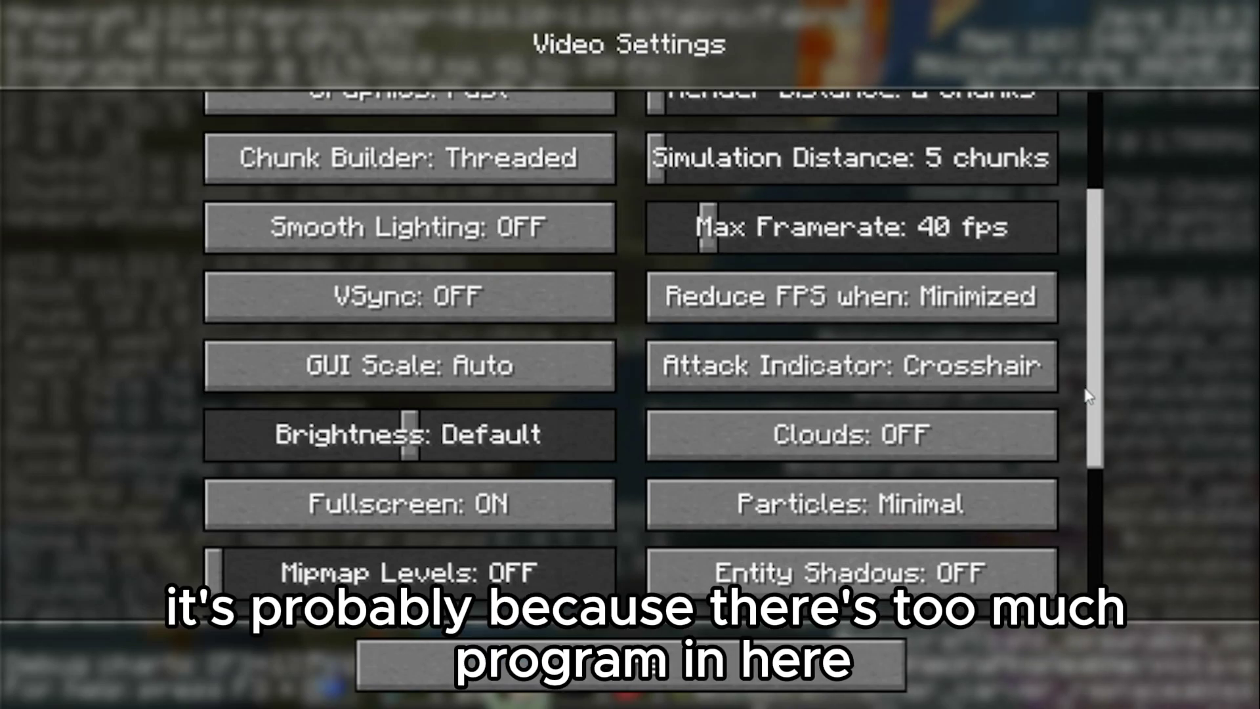
- Leave the game for the desktop, close the Notepad note without saving it, and close the This PC window
key("super")
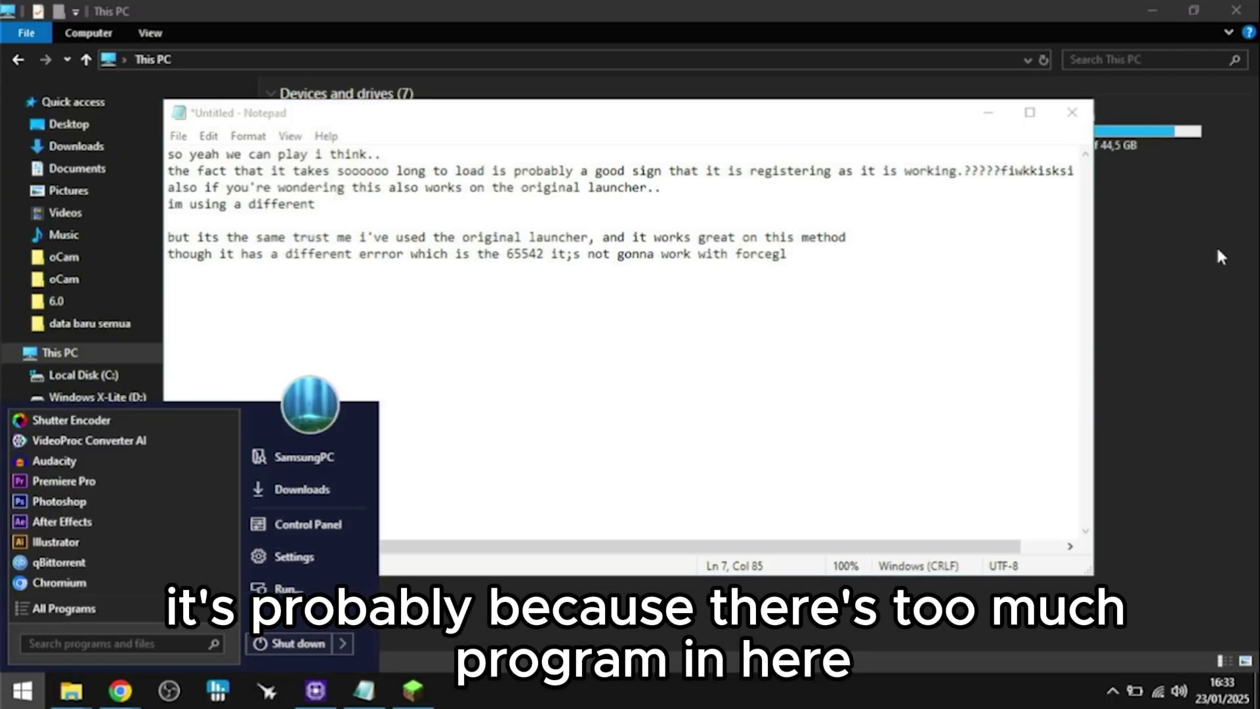
left_click(1039, 299)
left_click_drag(1039, 298, 1080, 121)
left_click(1074, 115)
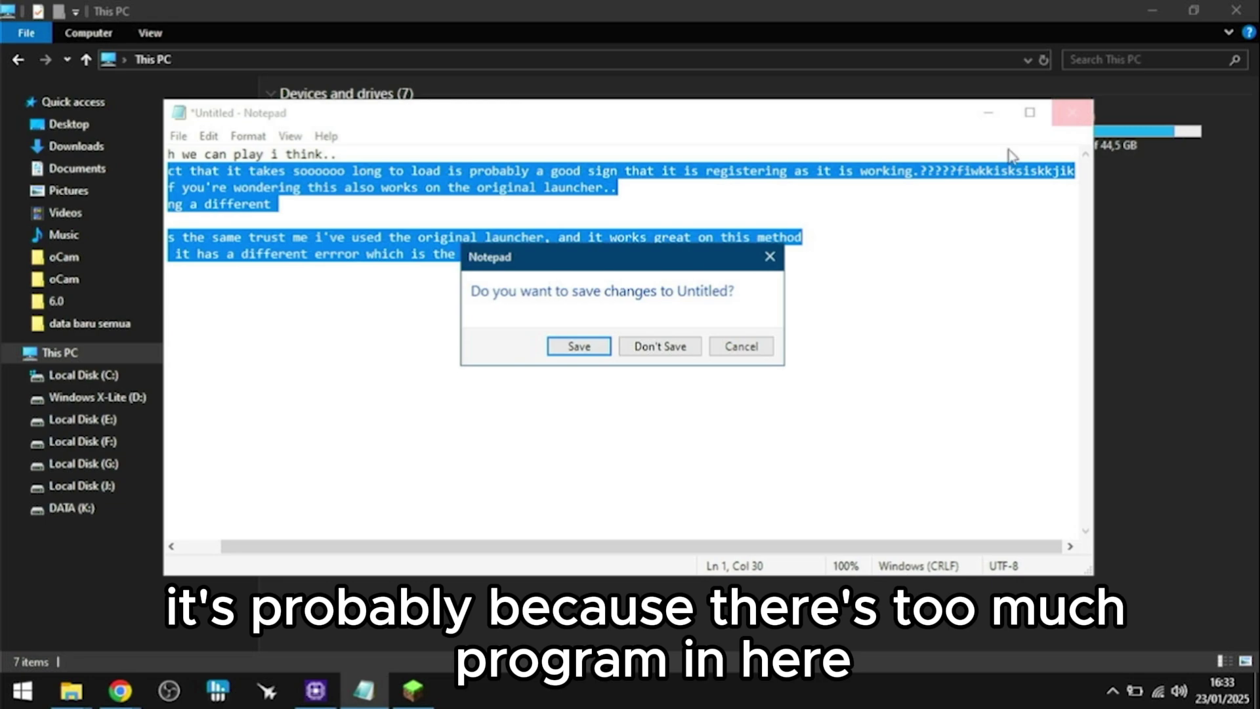
left_click(660, 345)
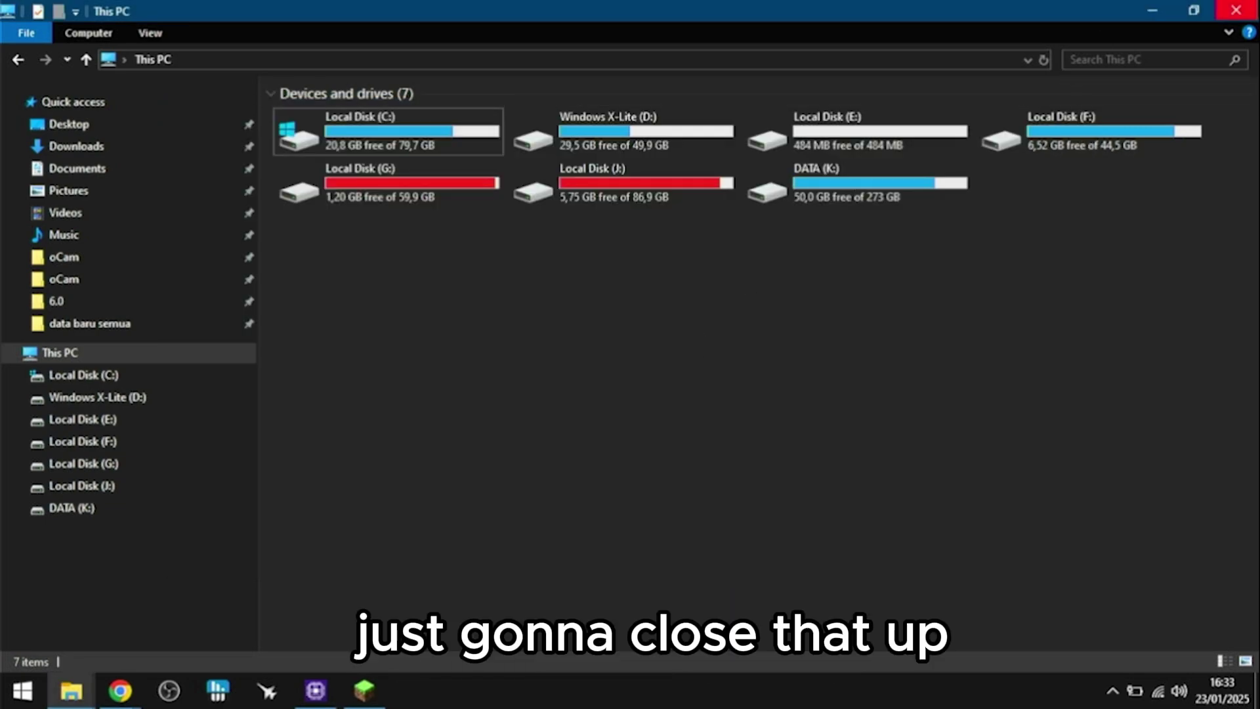
left_click(1252, 14)
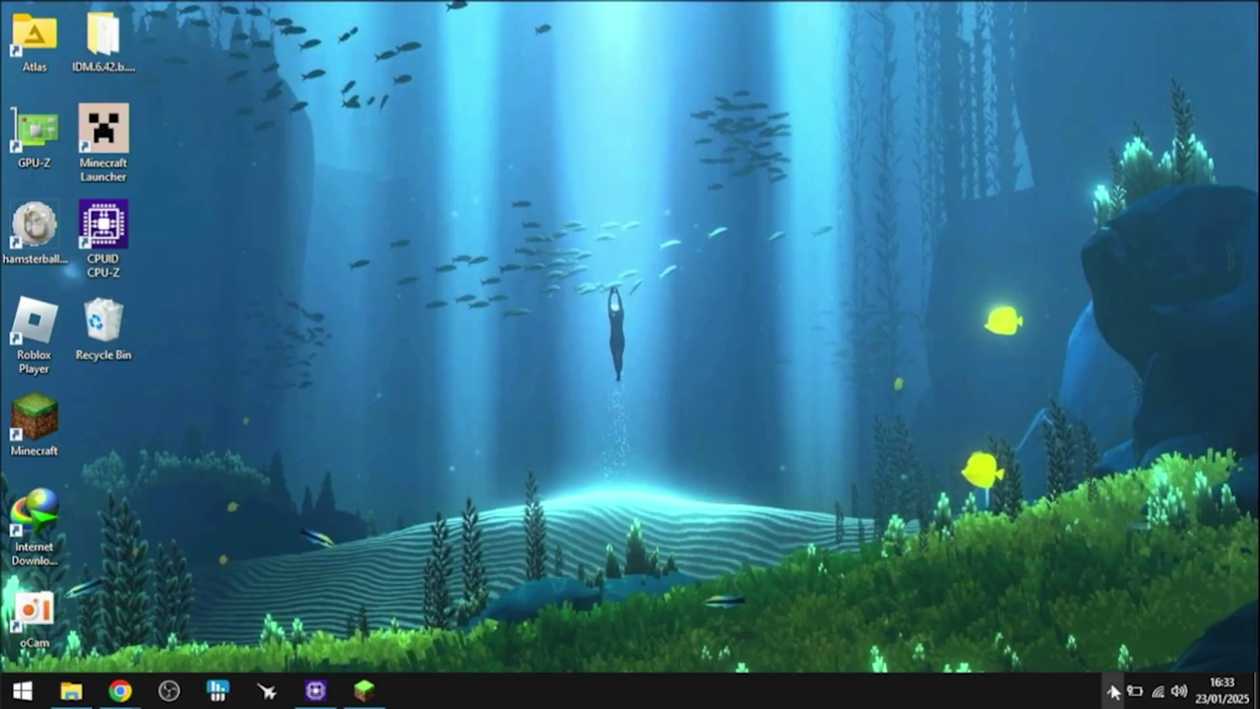
- Exit the Kaspersky Free antivirus running in the background and close CPU-Z to free up the CPU
left_click(1112, 689)
right_click(1094, 619)
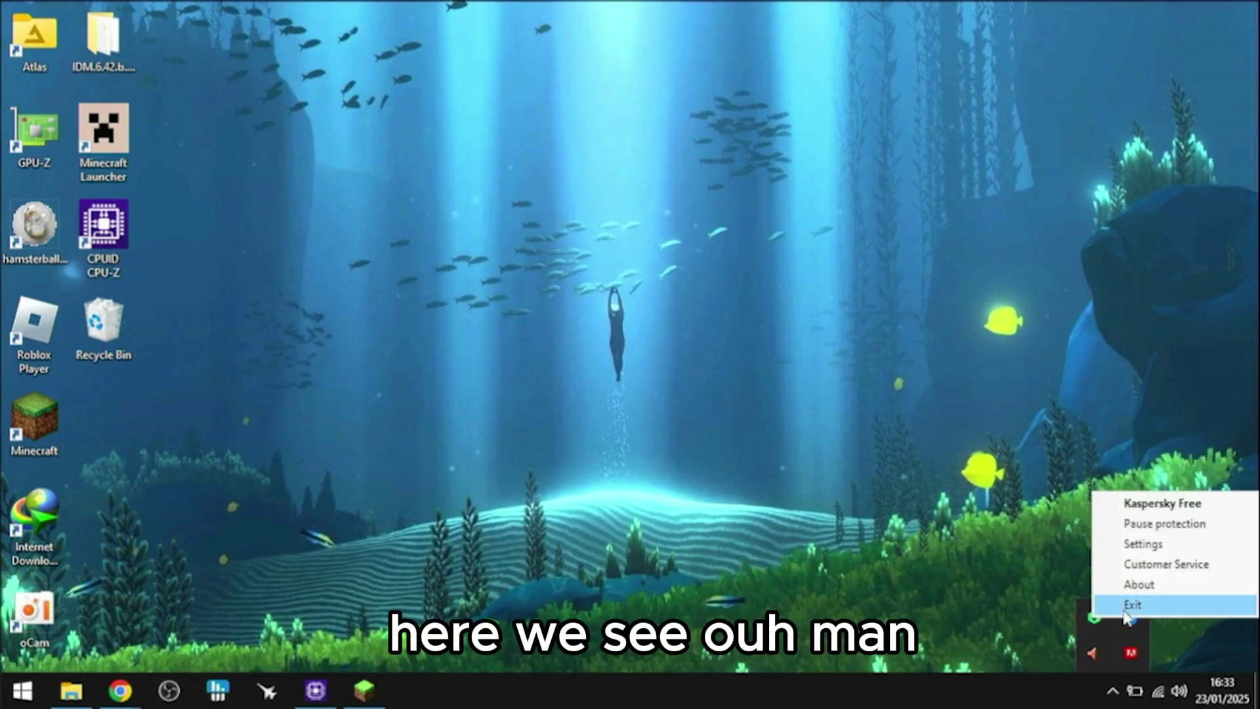
left_click(1128, 605)
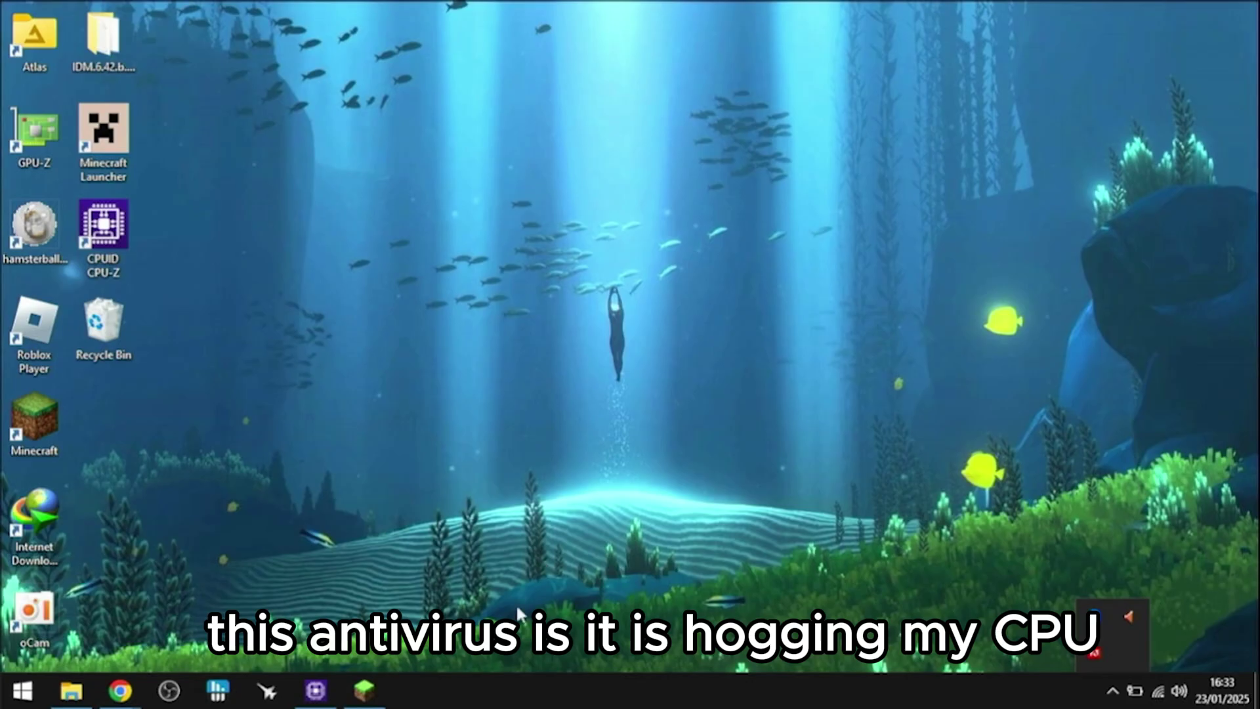
left_click(329, 697)
left_click(788, 163)
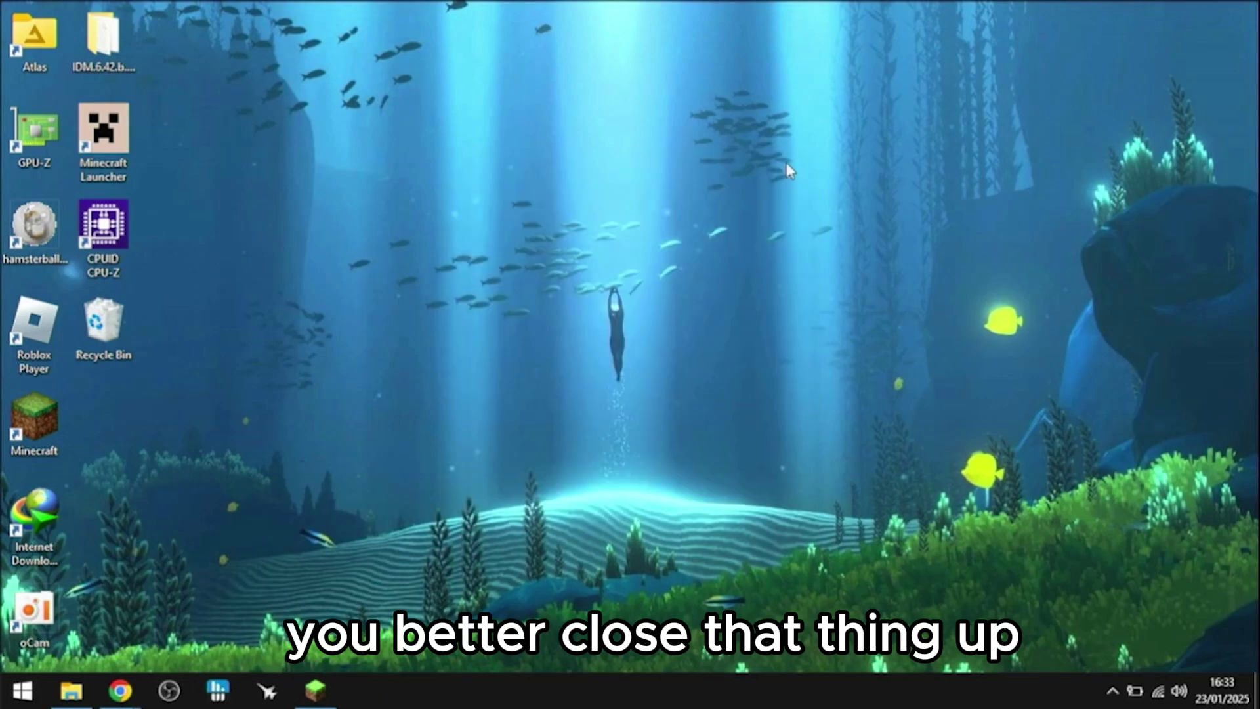
- Switch back to Minecraft, leave the video settings and resume the world
left_click(323, 691)
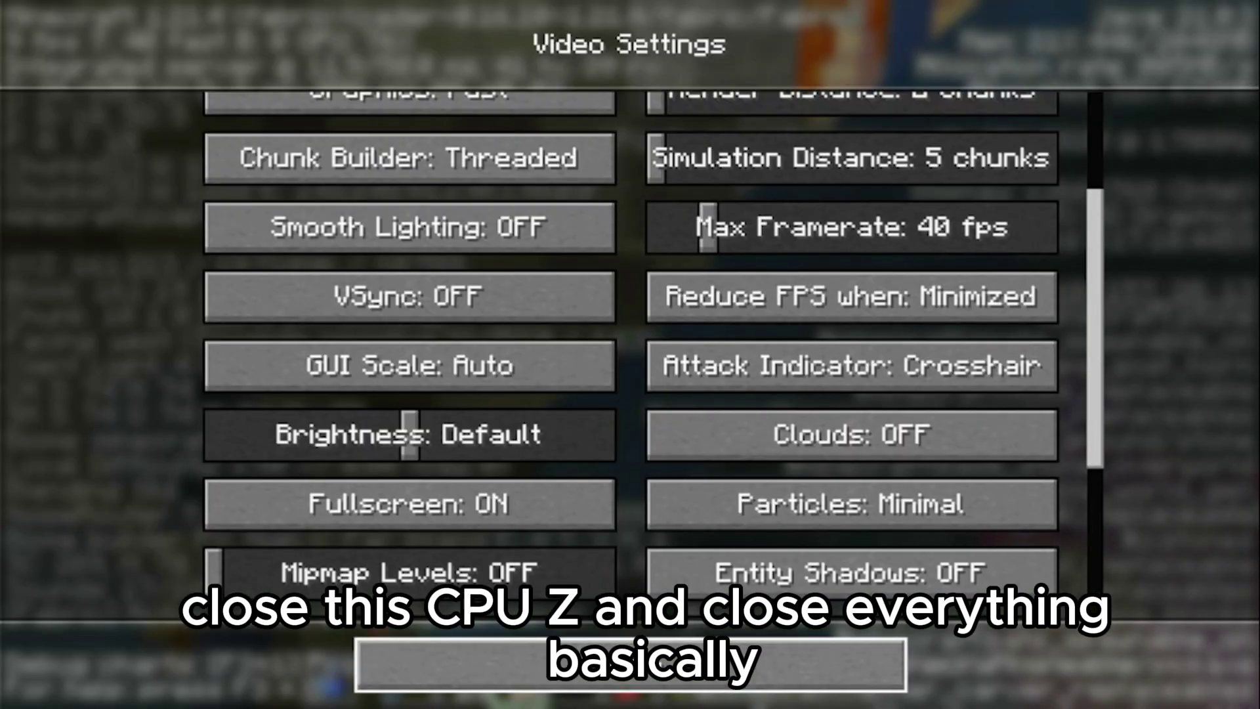
left_click(696, 656)
left_click(696, 653)
key("Escape")
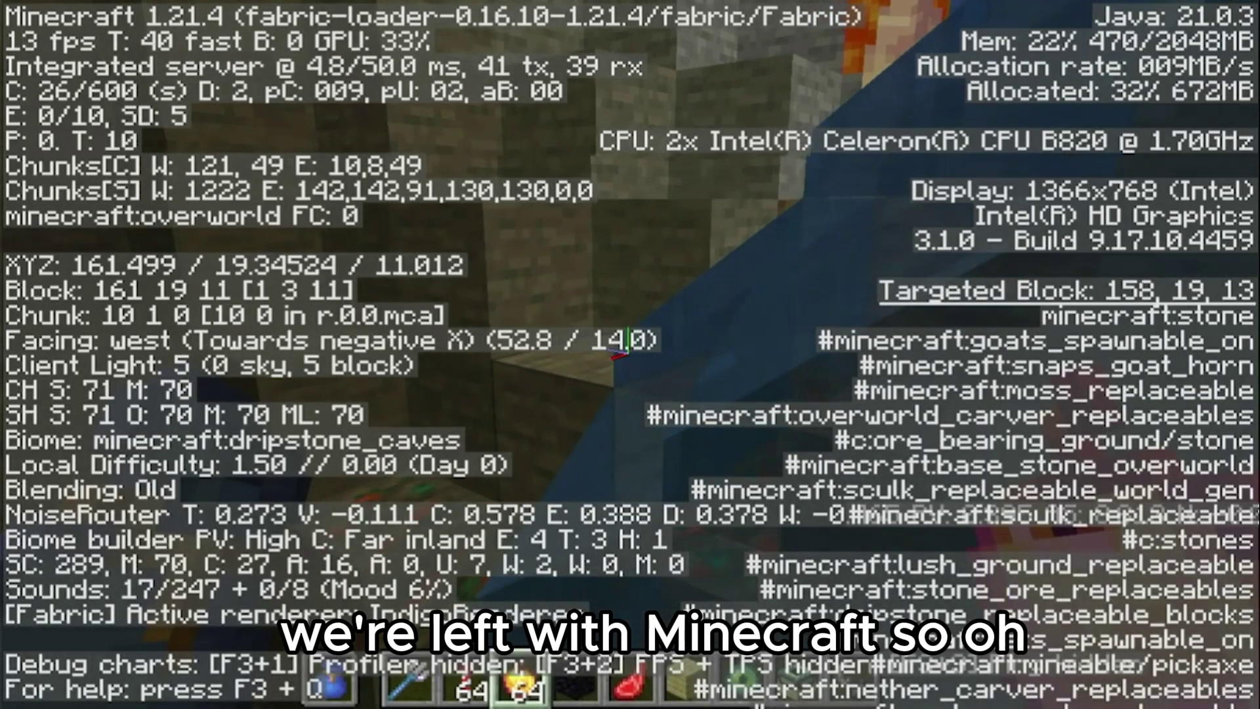
- Move around the dripstone cave with the debug overlay on to check the frame rate
key("a")
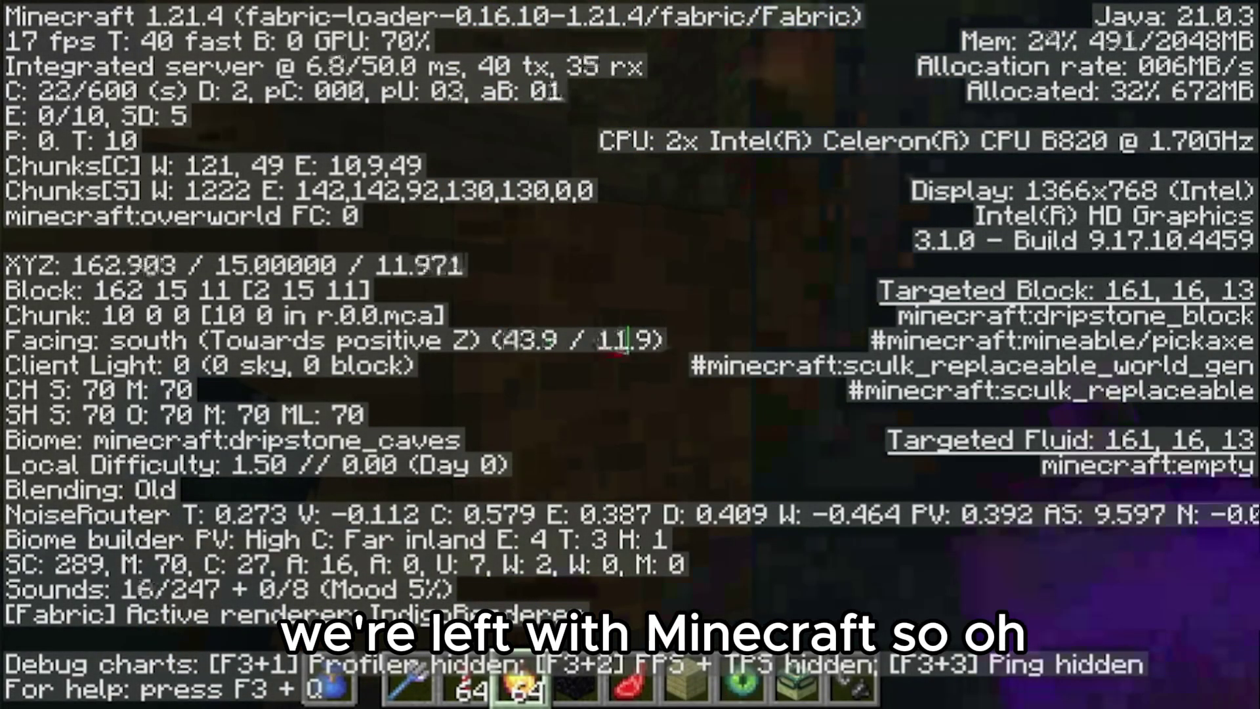
key("s")
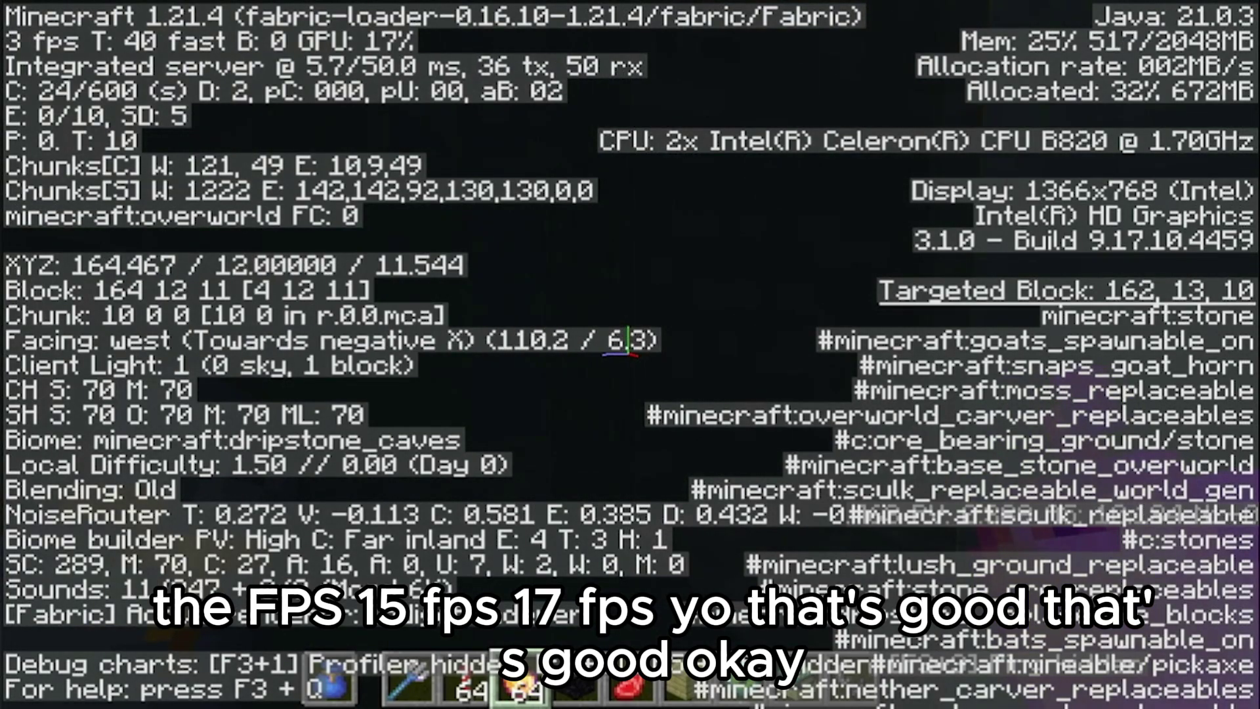
- Pause the game, set the OpenGL version to 3 in the ForceGL options, save it and resume the world
key("Escape")
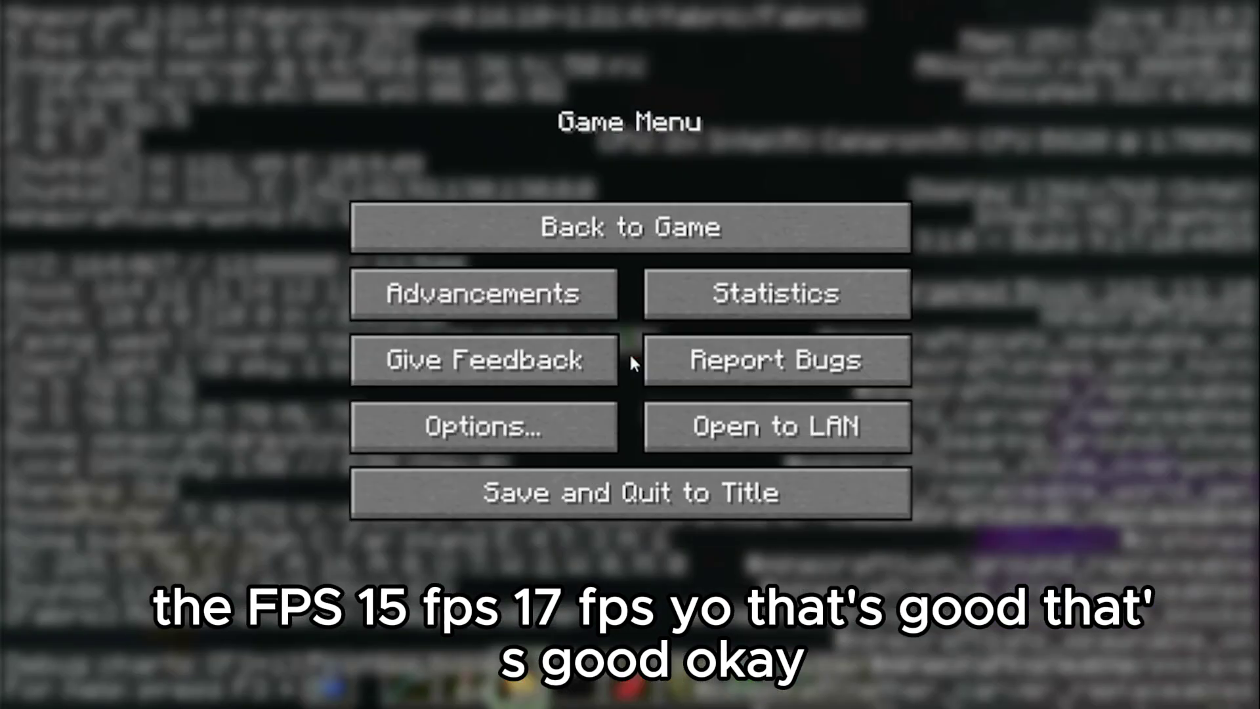
left_click(506, 417)
left_click(420, 239)
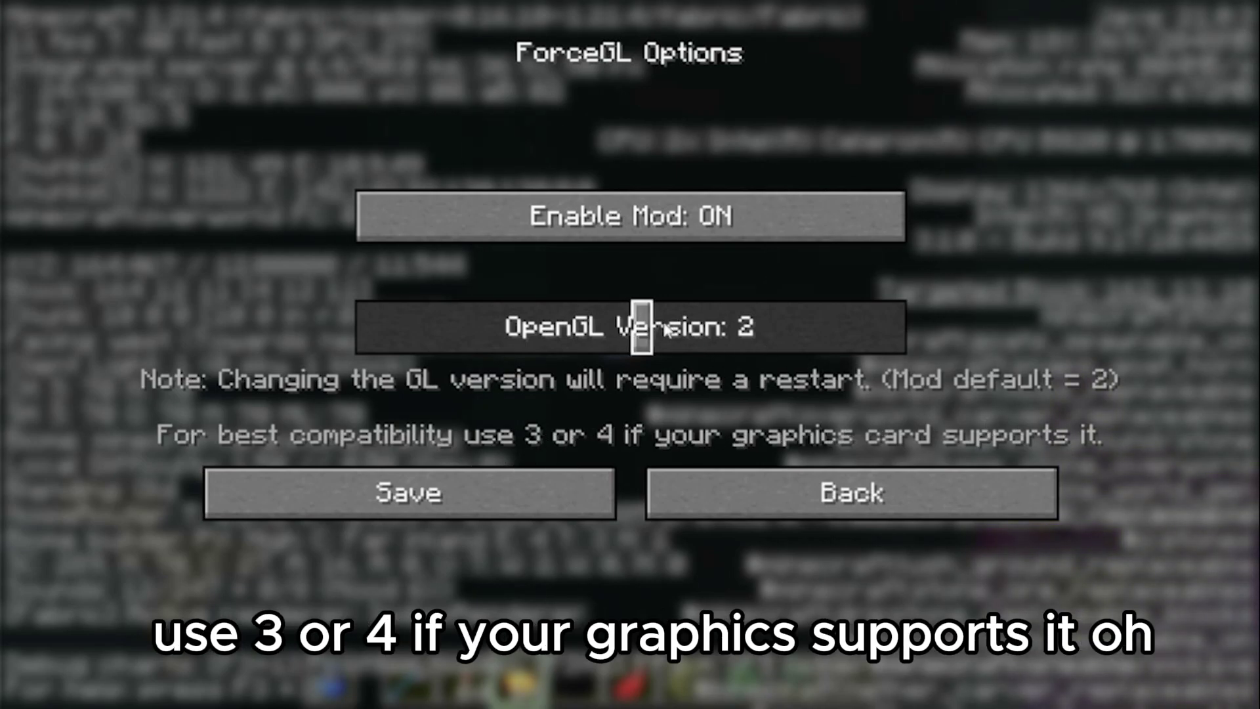
left_click(490, 495)
left_click(629, 687)
key("Escape")
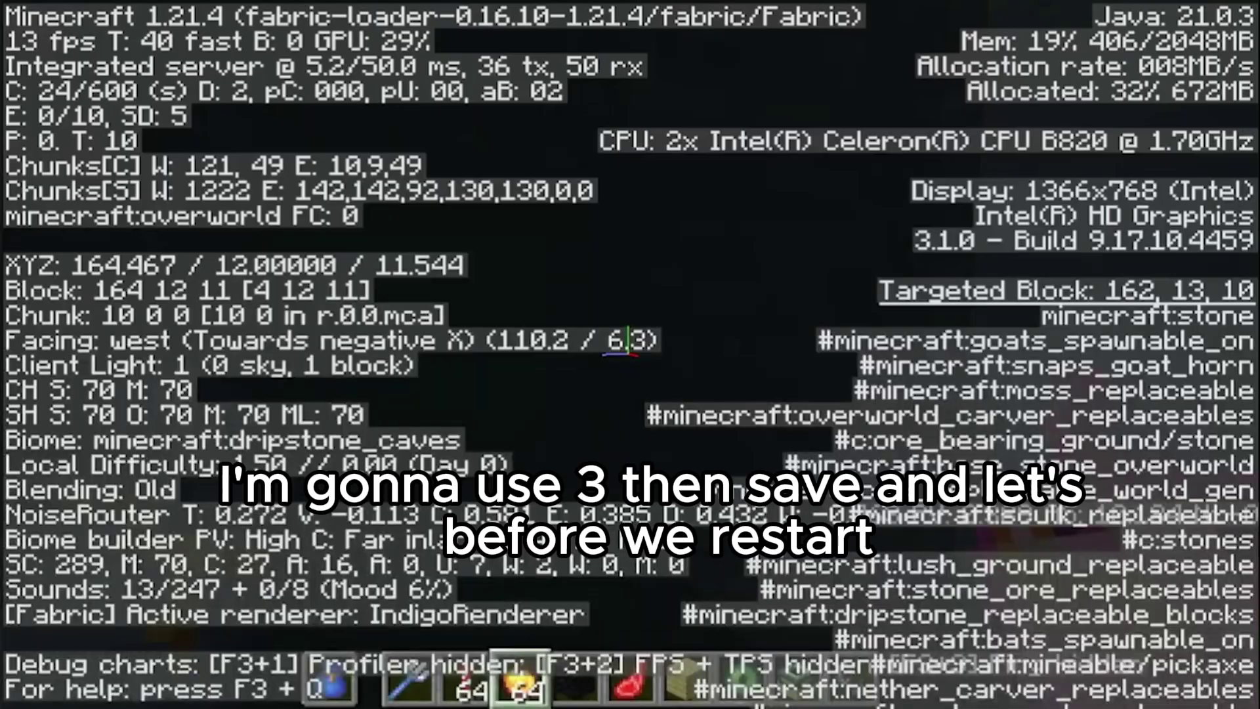
- Fly up out of the dripstone cave to the surface of the overworld
key("space")
key("space")
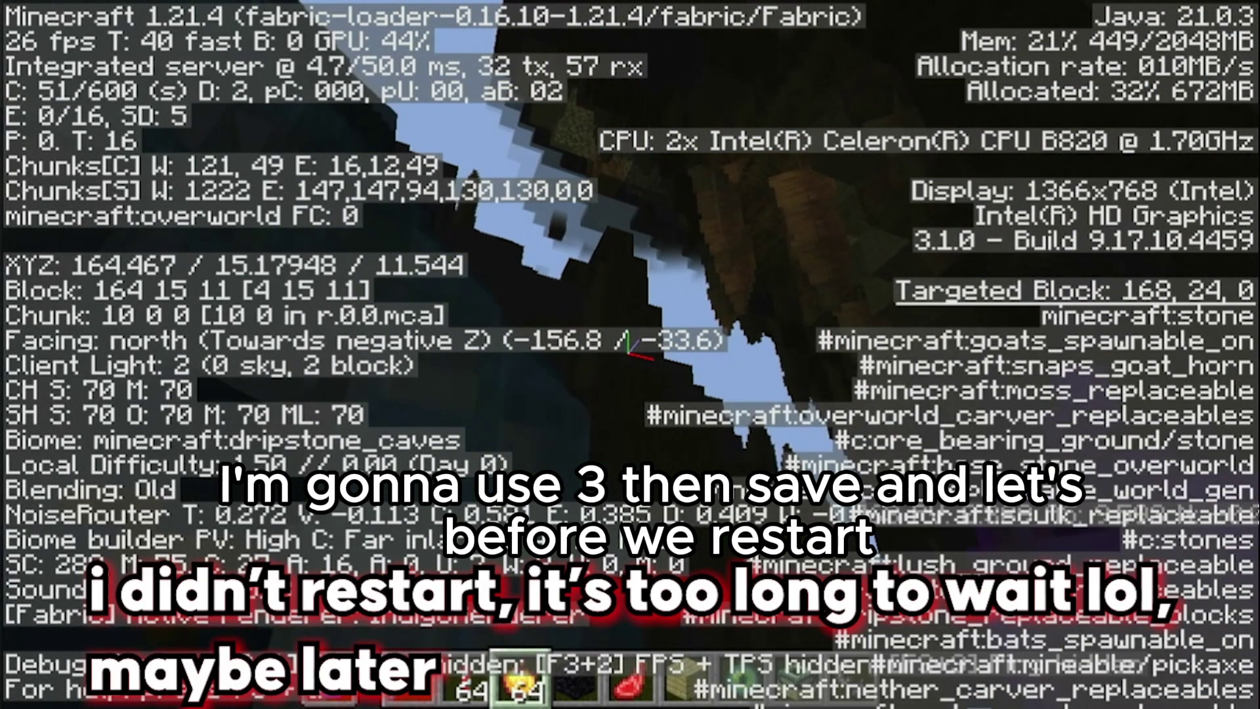
key("w")
key("space")
key("s")
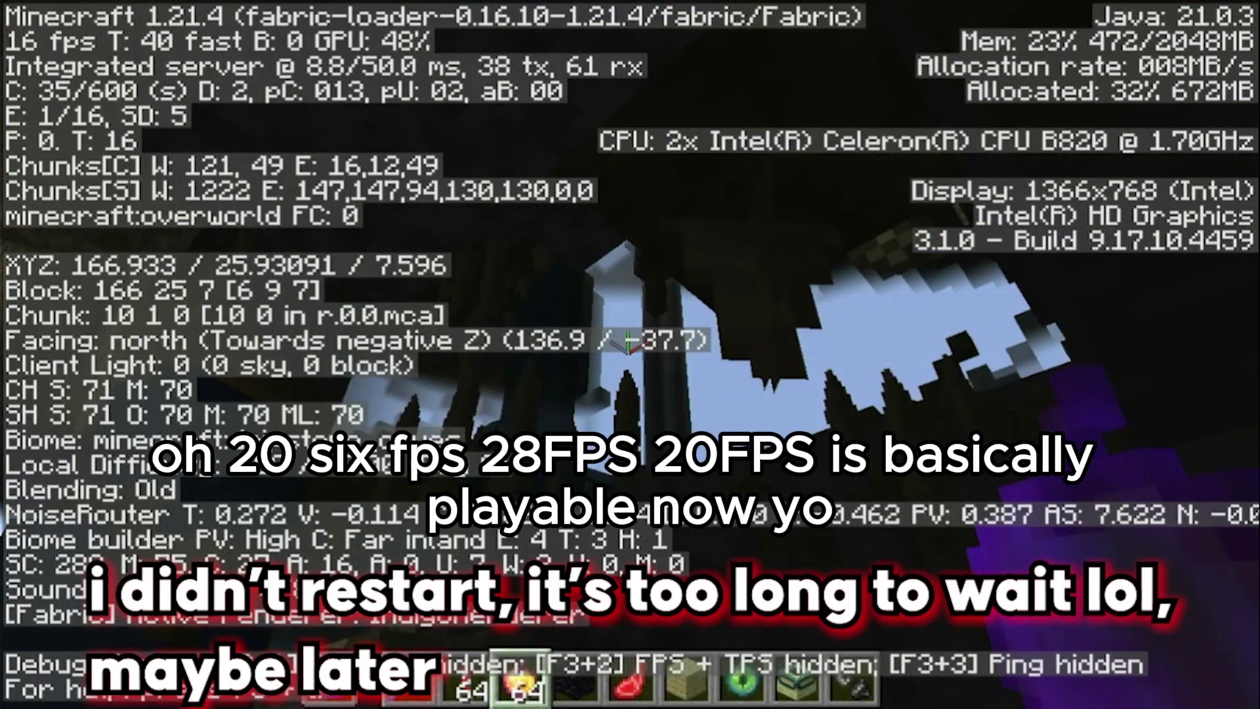
key("w")
key("space")
key("w")
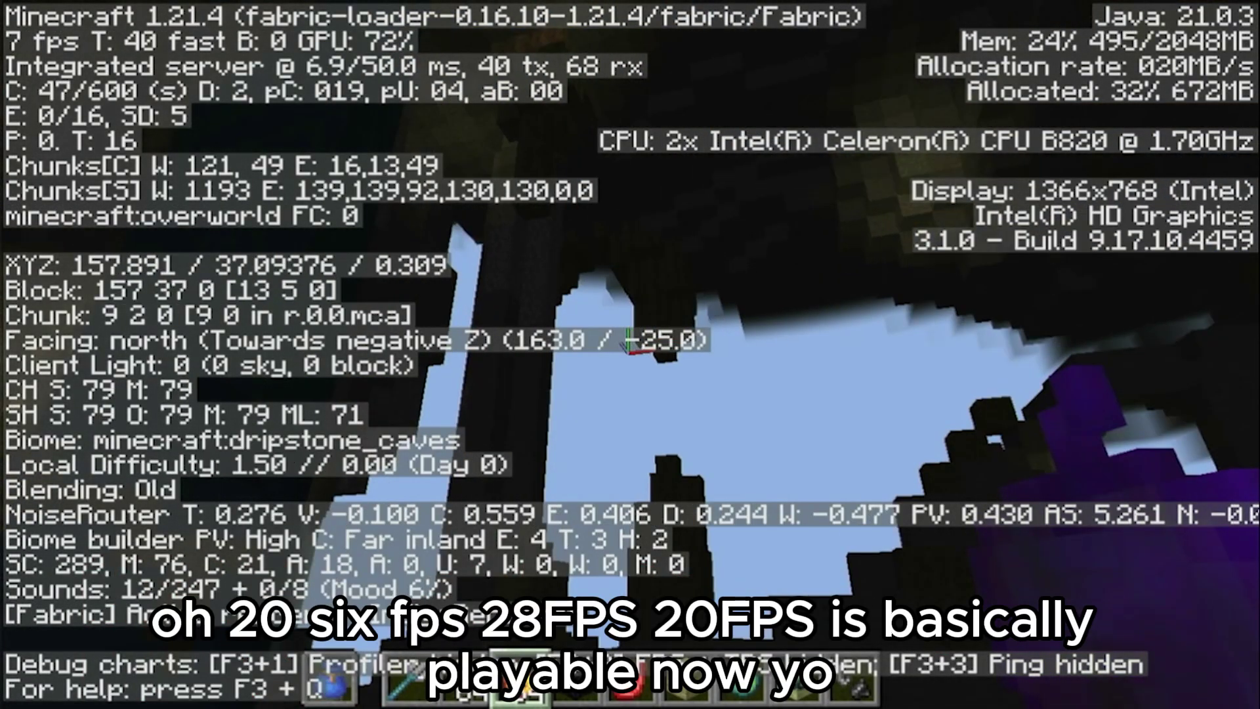
key("space")
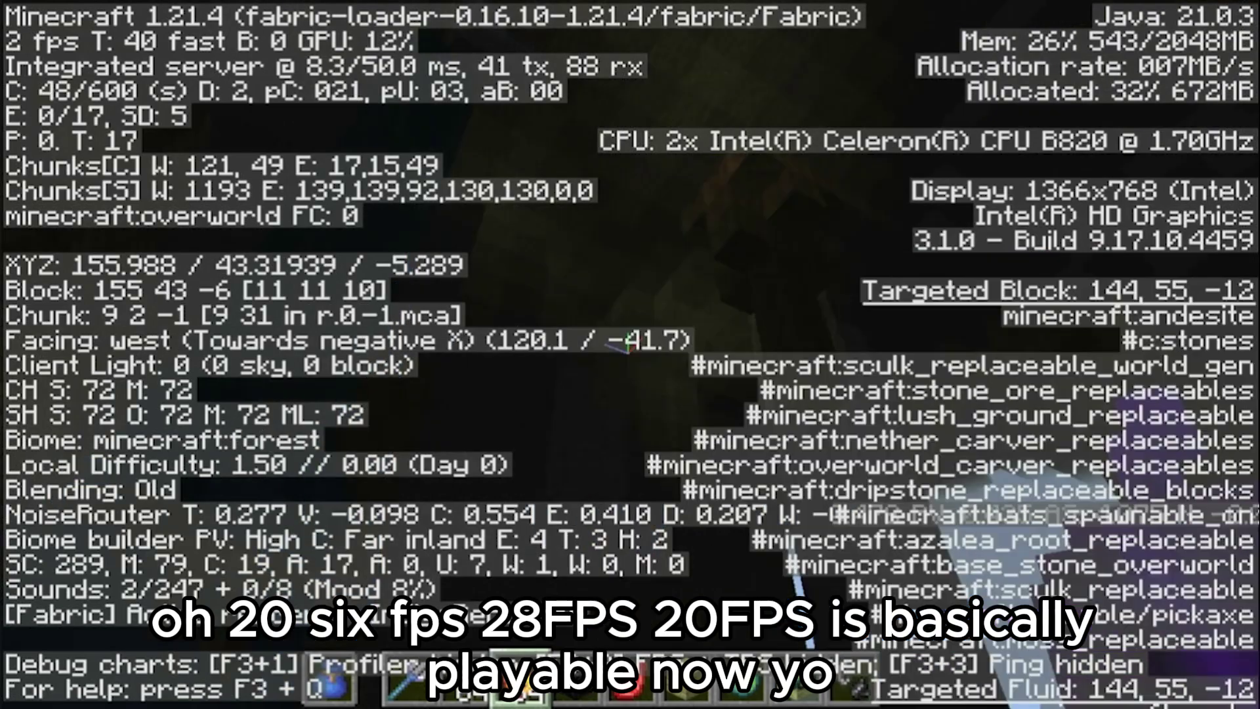
key("space")
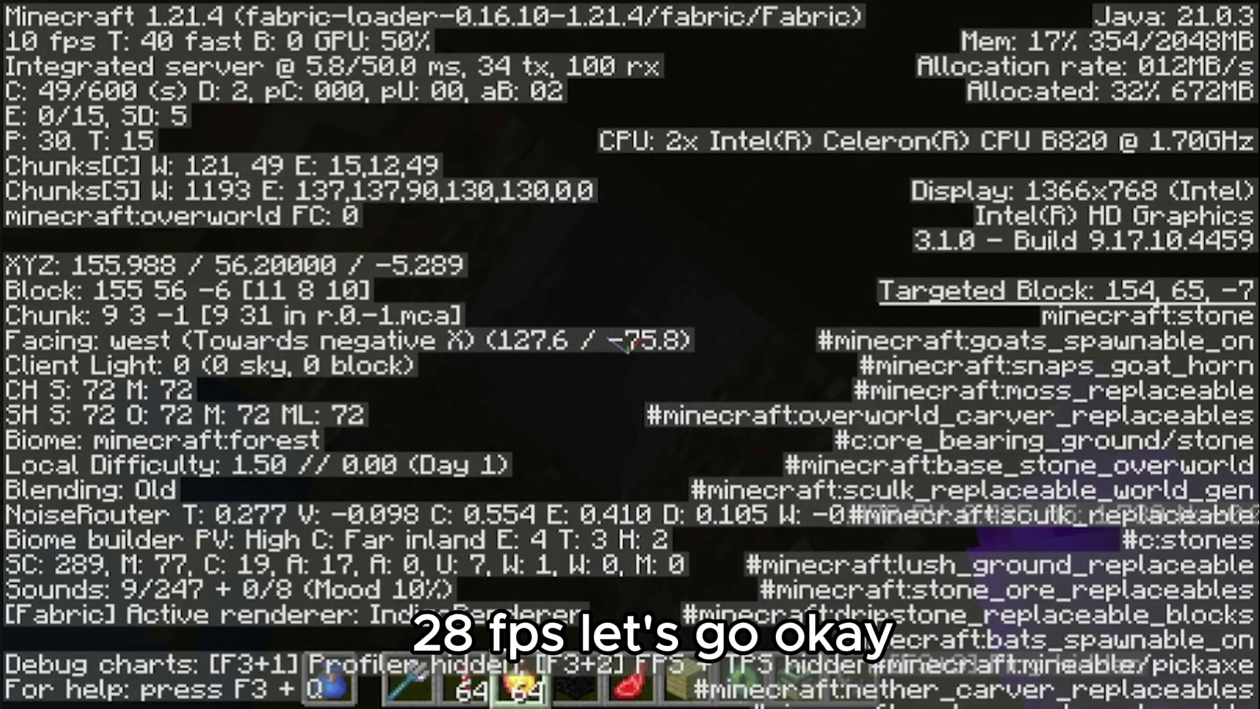
key("space")
key("s")
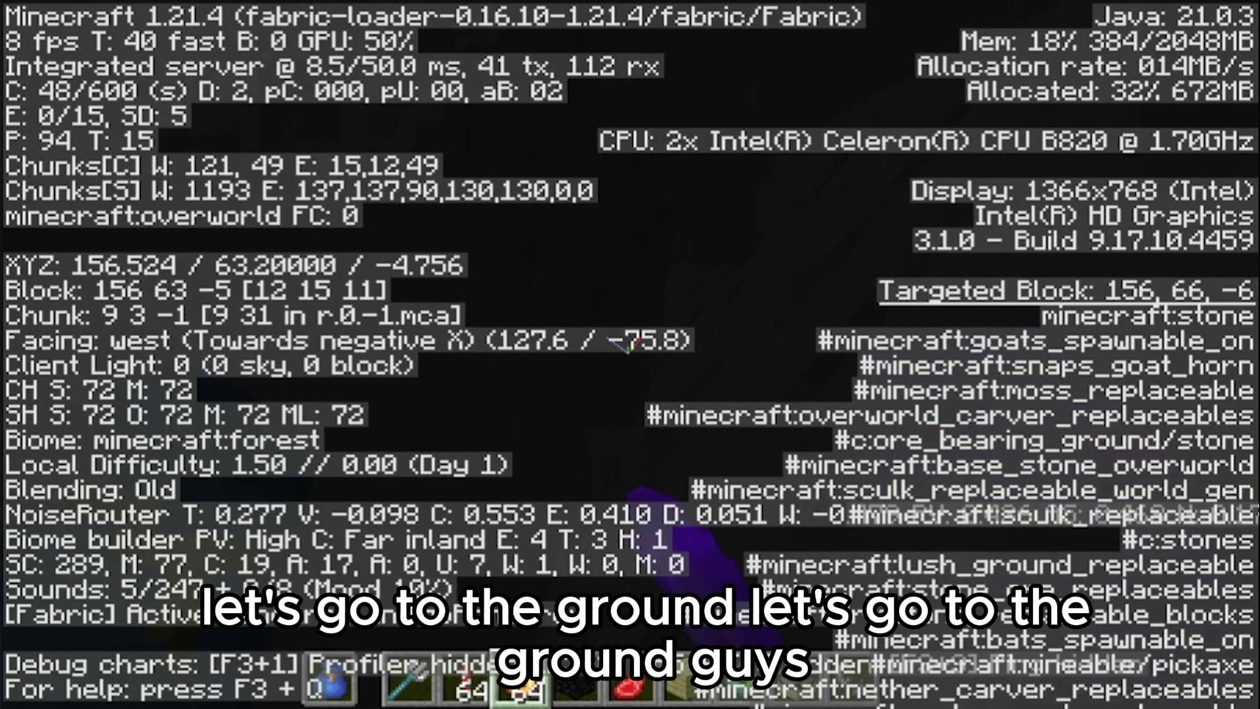
key("space")
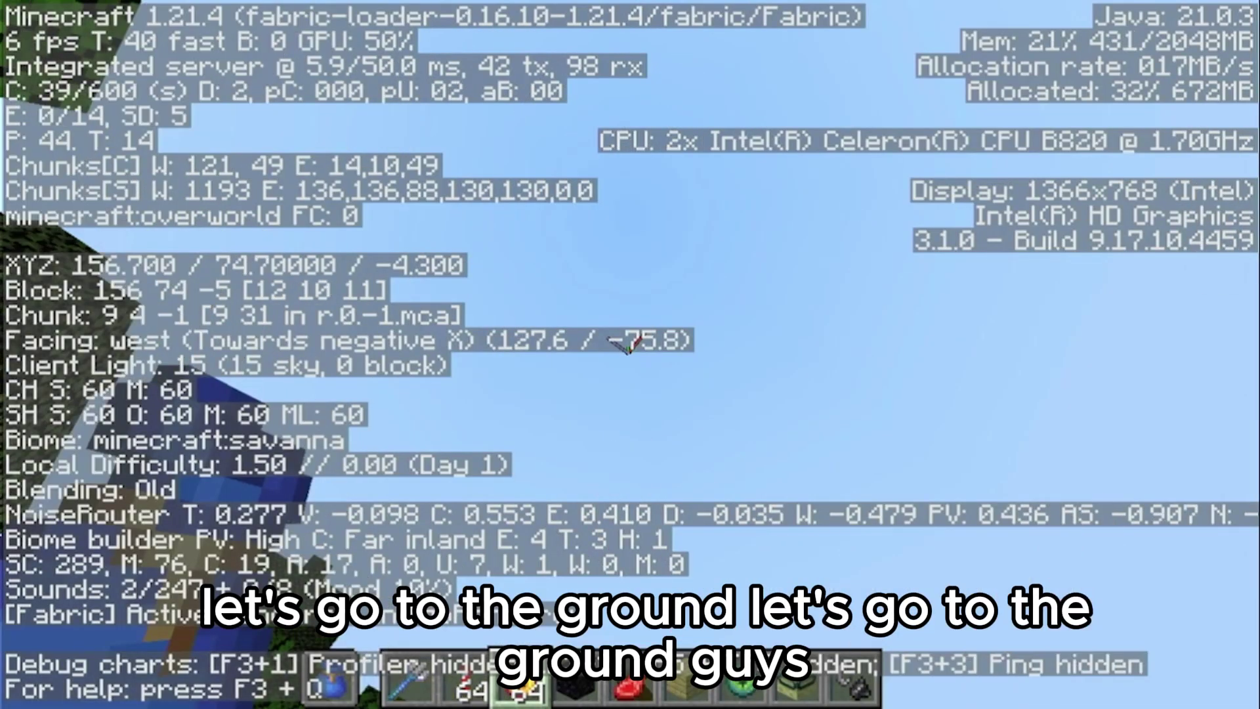
- Fly over the savanna and among the forest trees to check the frame rate in the overworld
key("w")
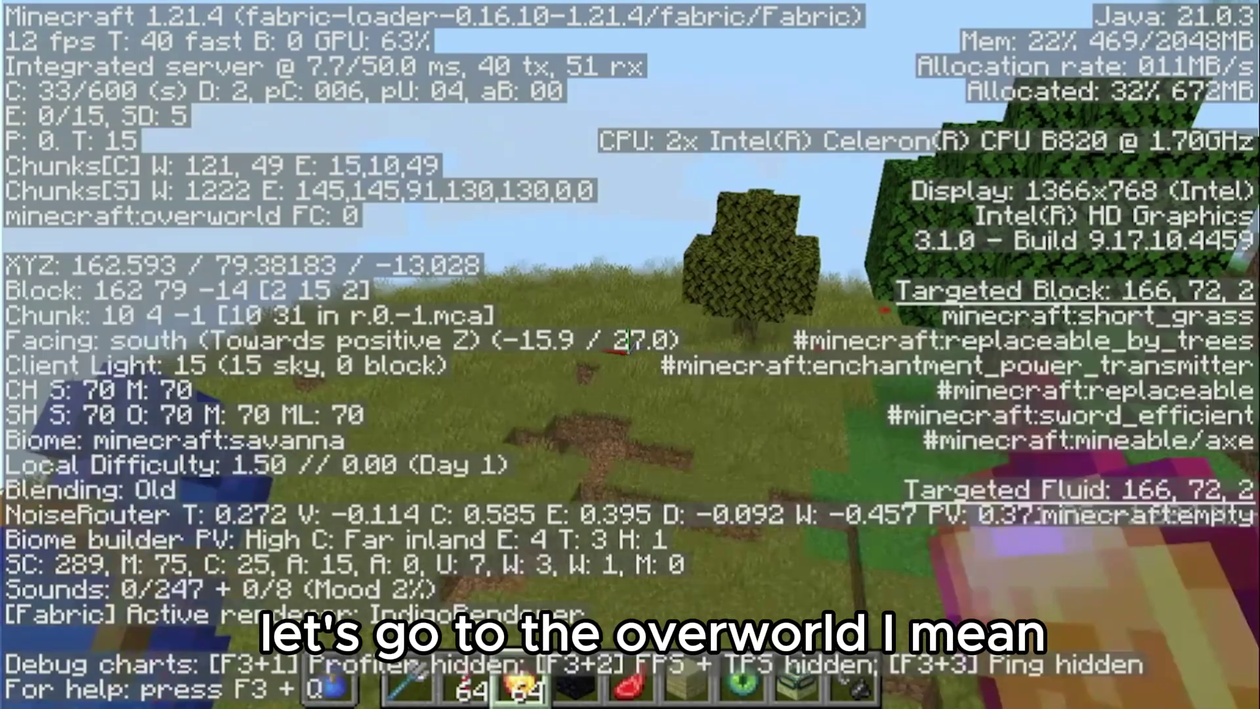
key("w")
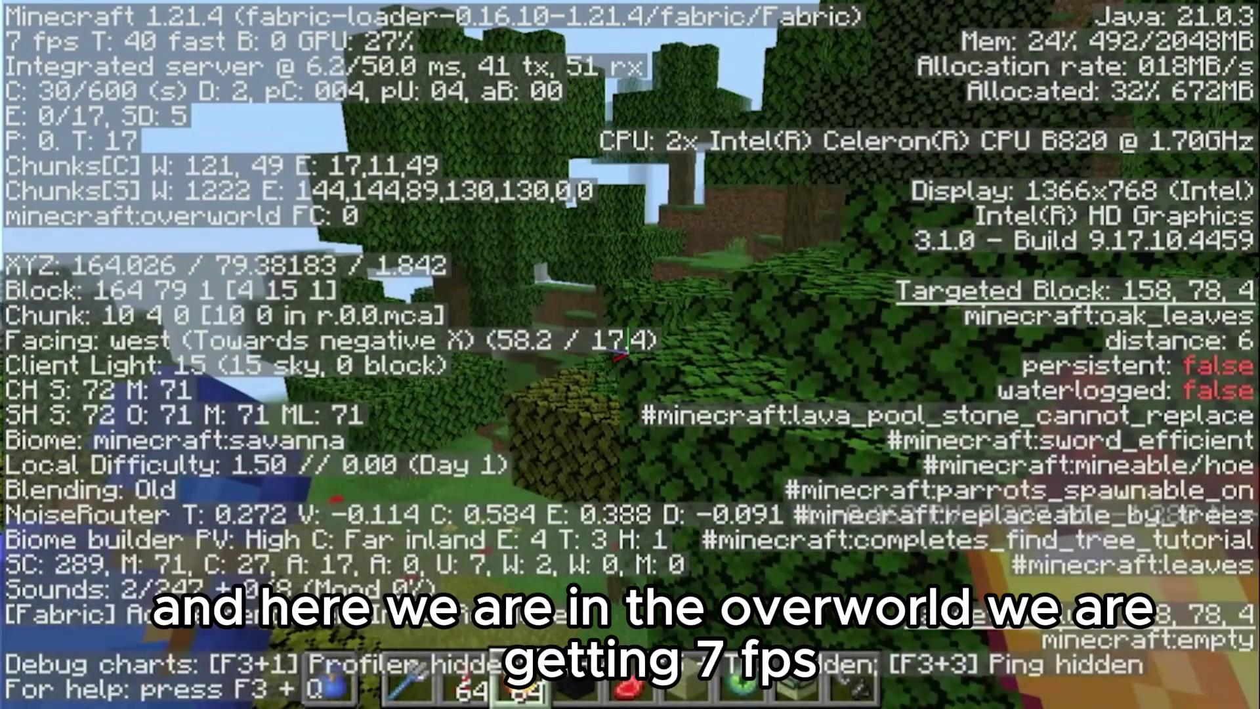
key("w")
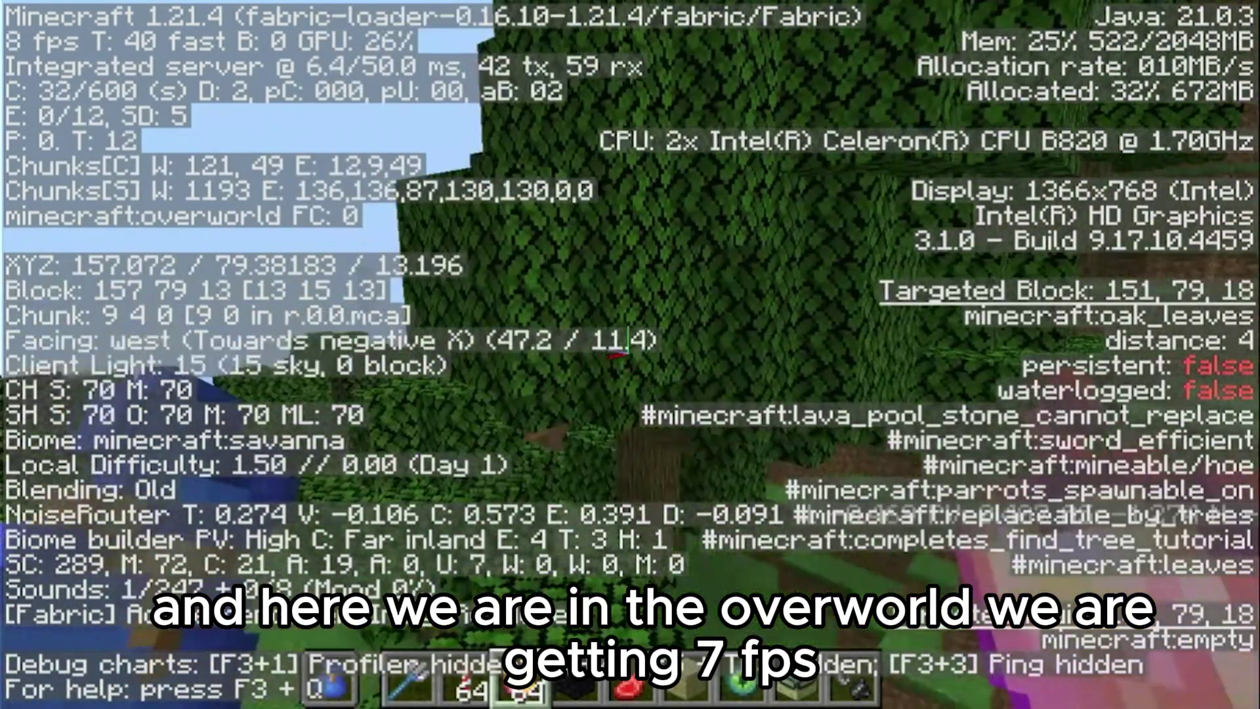
key("a")
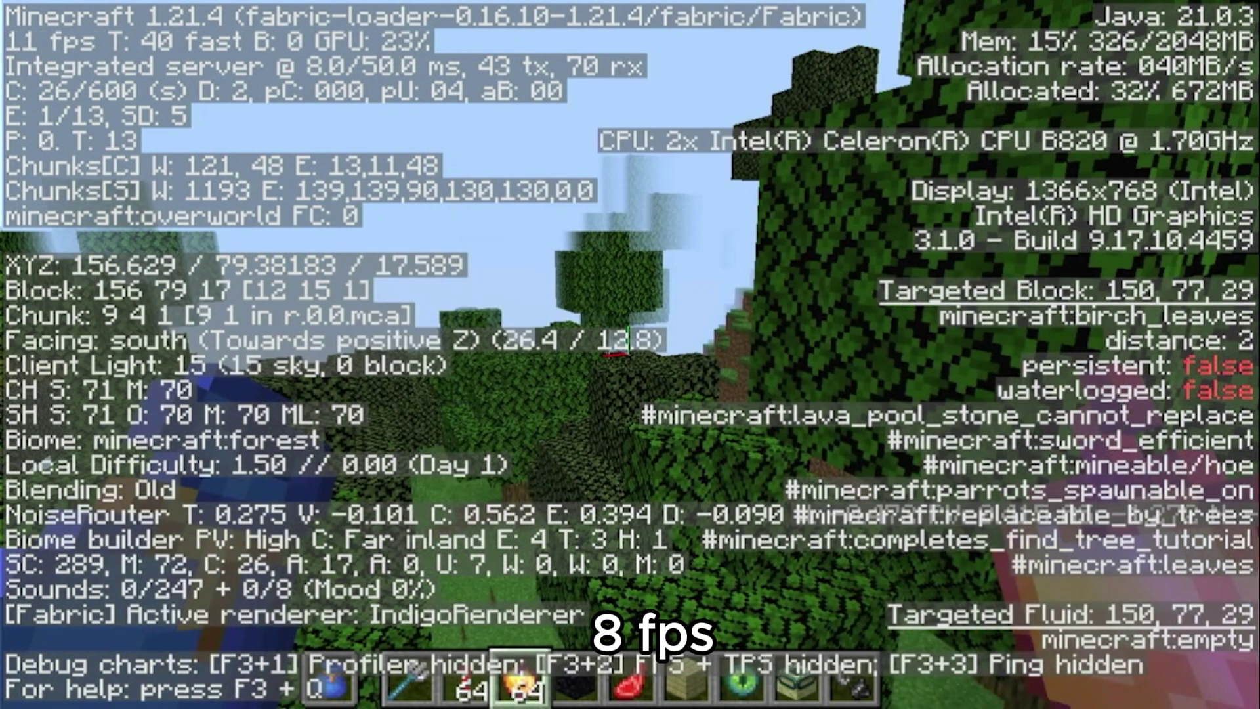
key("s")
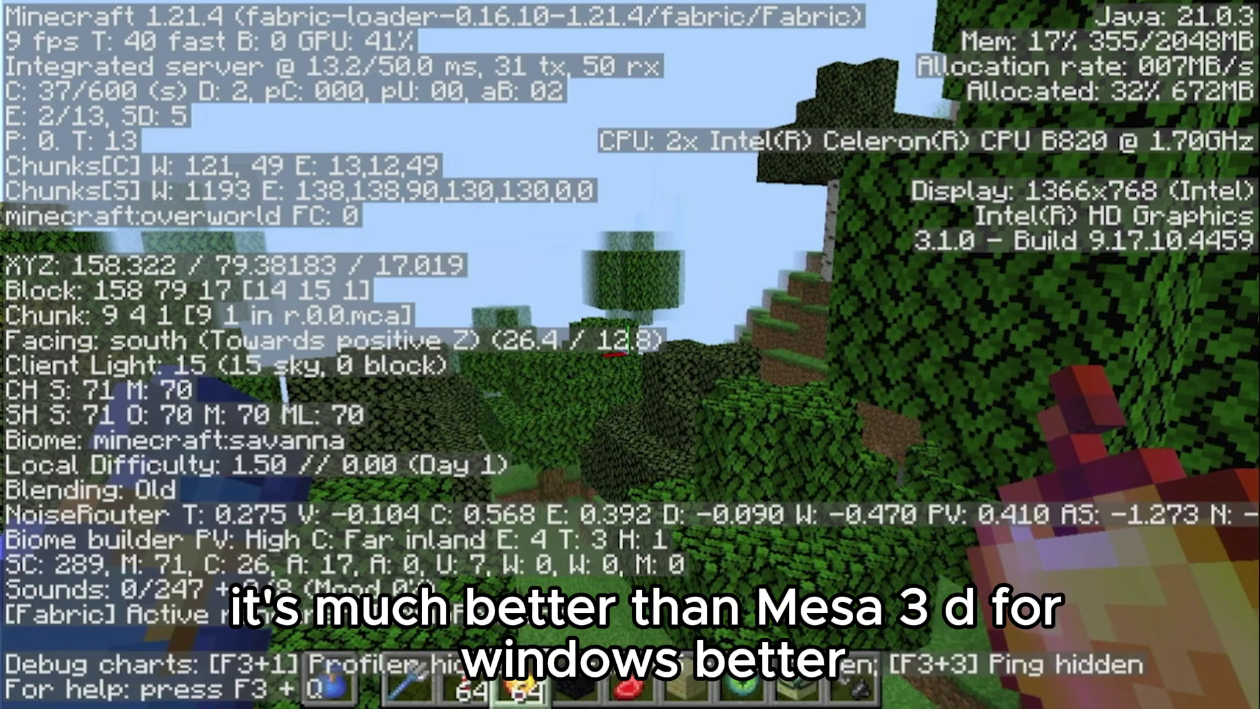
key("slash")
type("better")
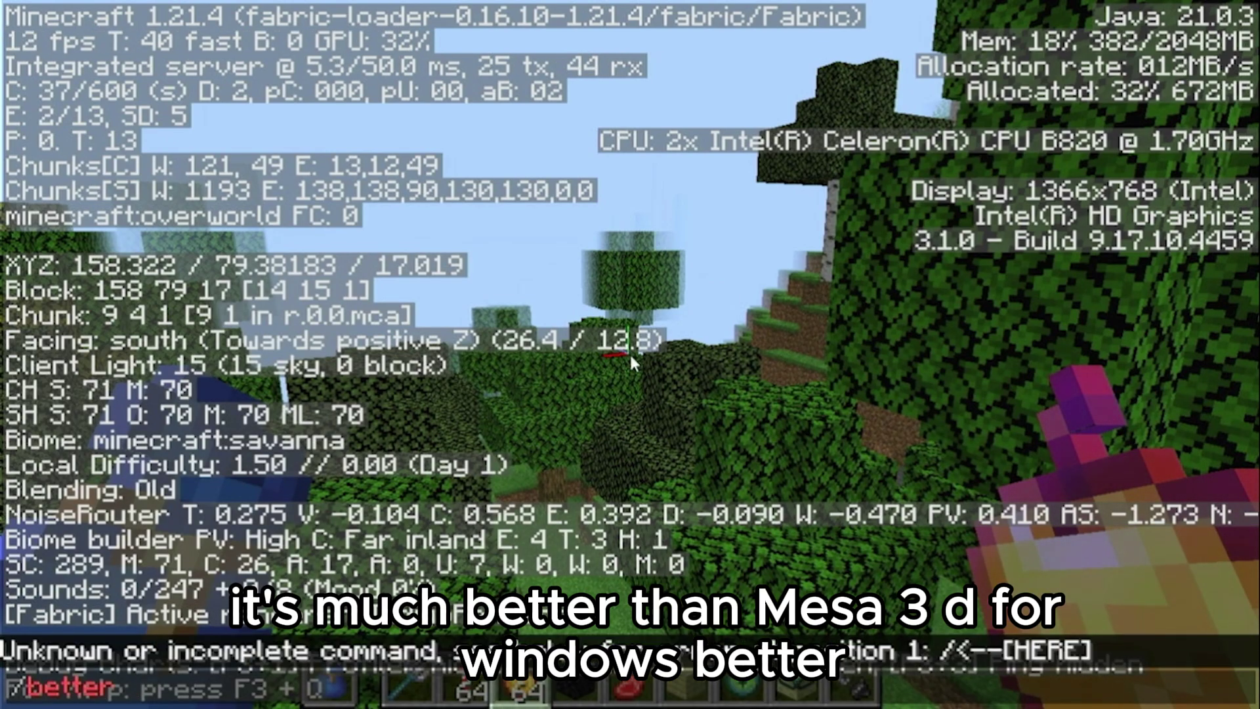
key("Escape")
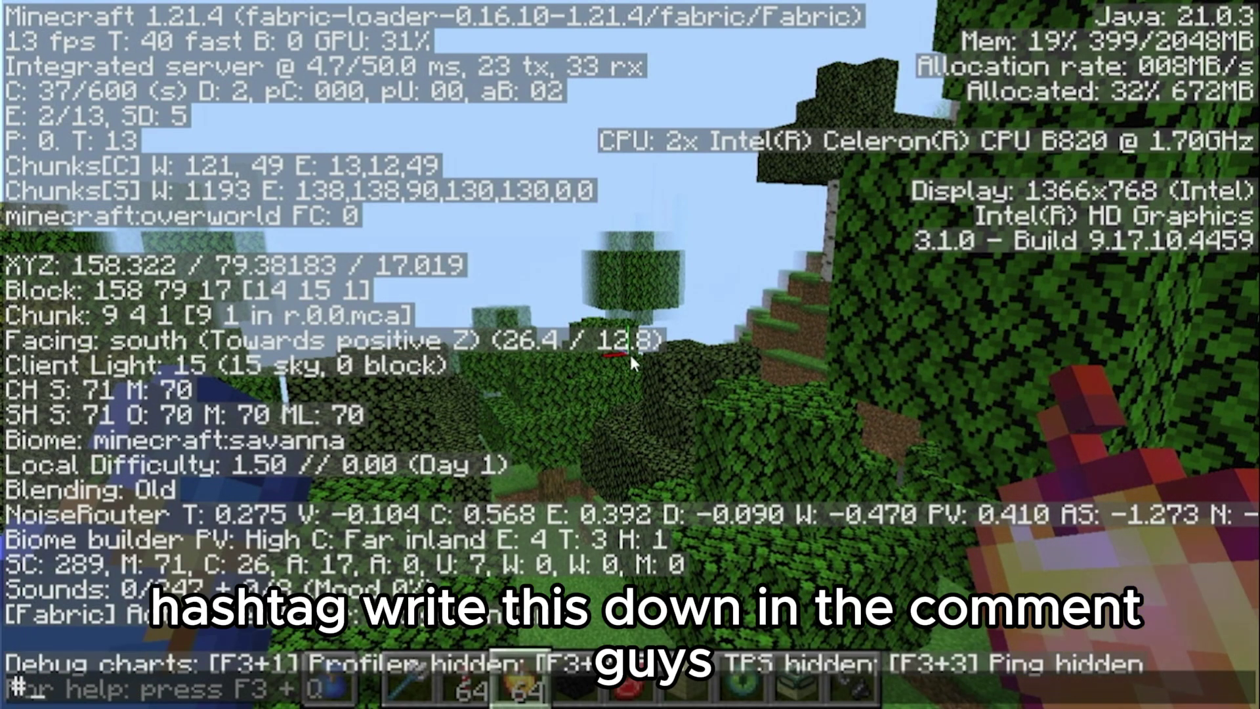
- Send the chat message "#better than mesa 3d for windows"
type("#me")
key("BackSpace")
key("BackSpace")
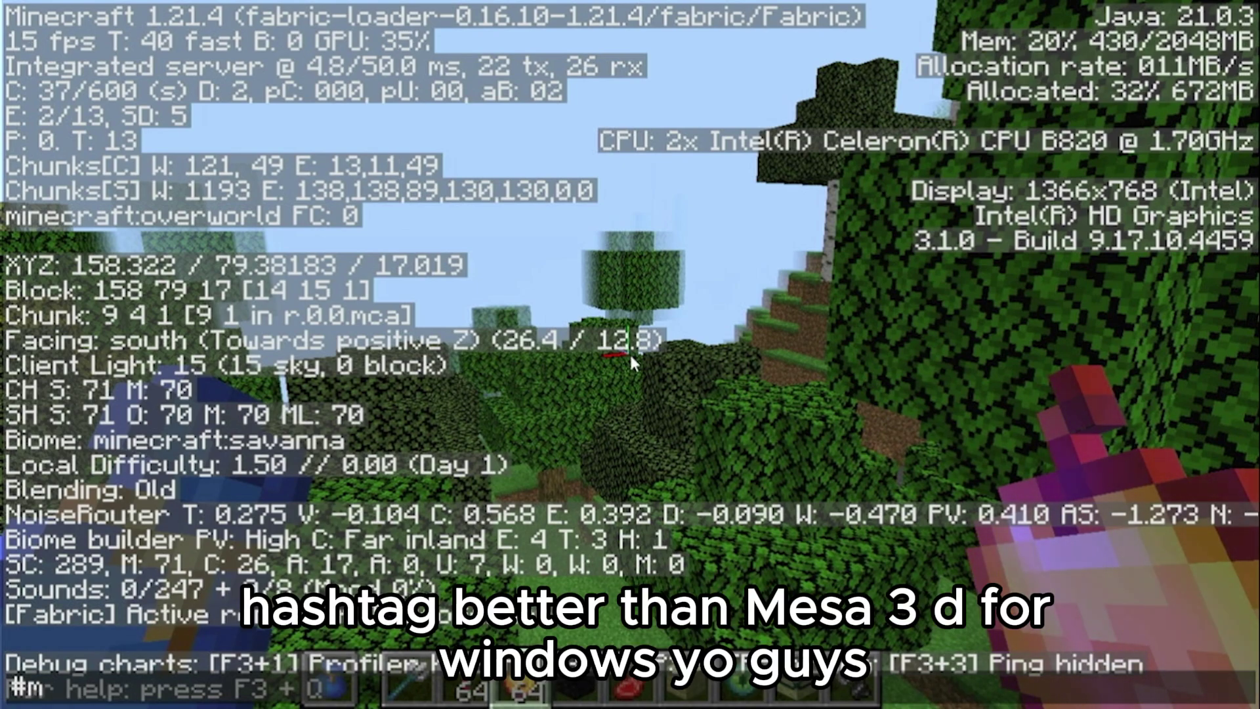
type("better than")
type(" b")
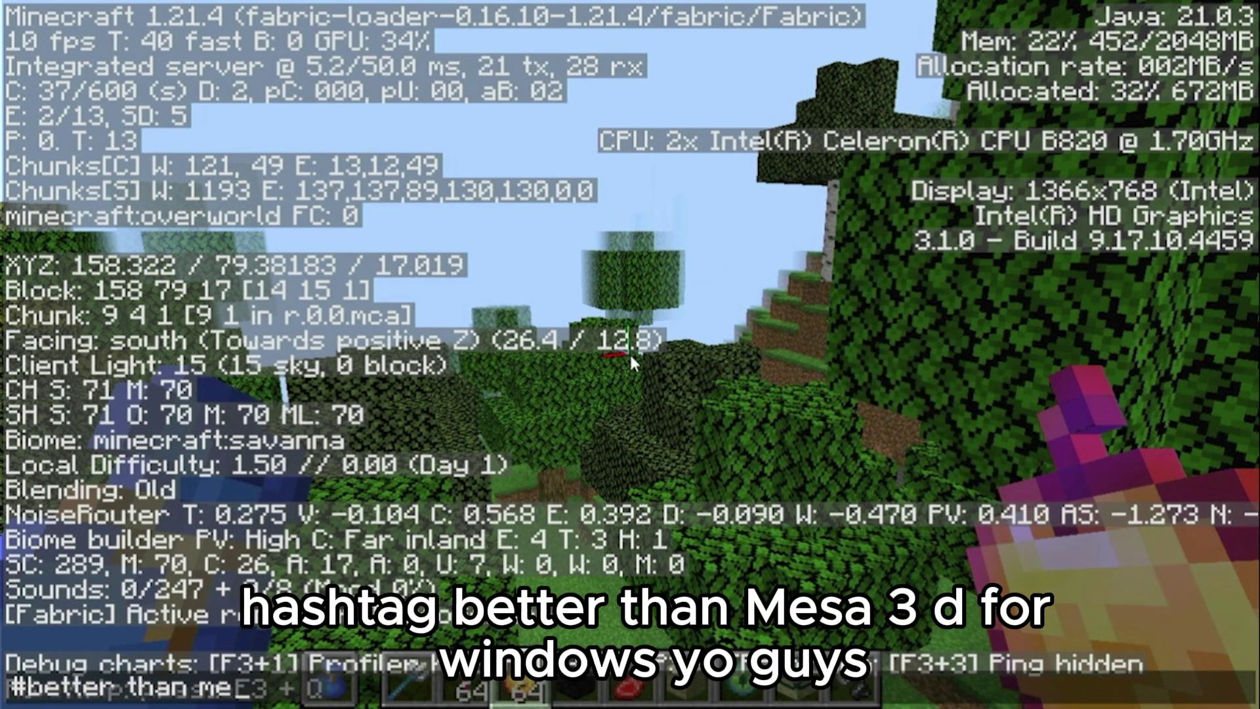
key("BackSpace")
type("mesa 3d for windows")
key("Return")
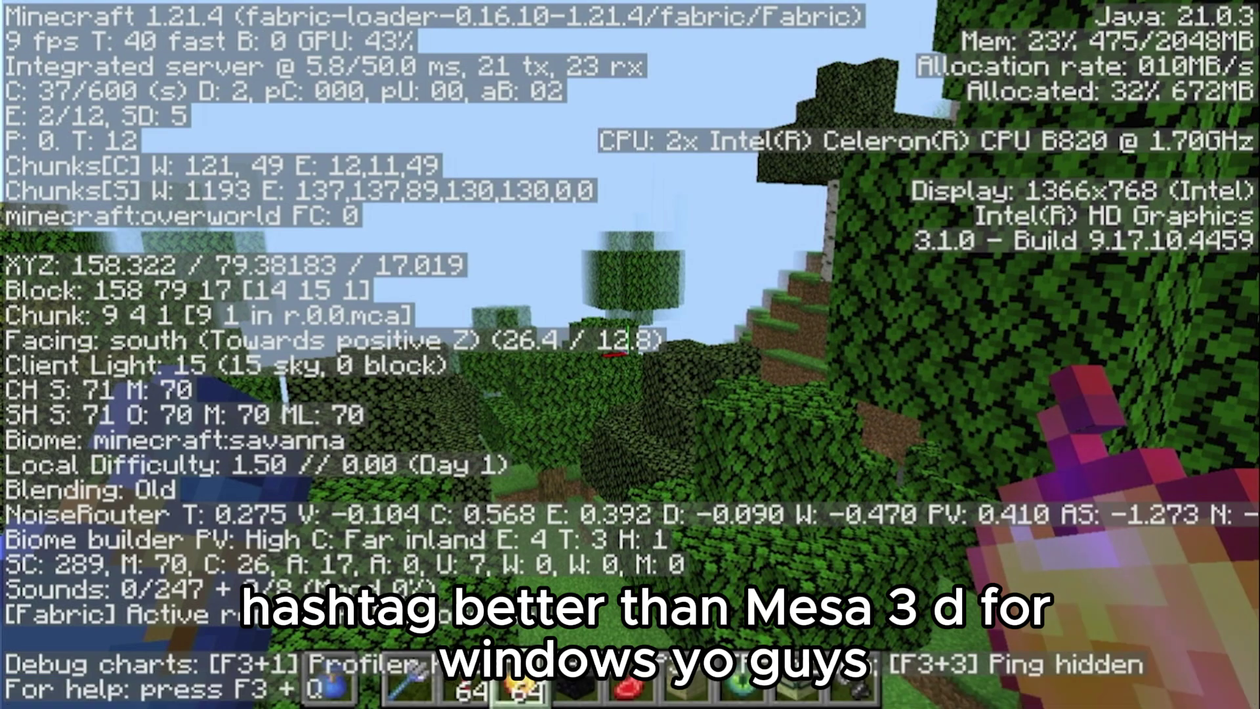
- Hide the debug overlay while flying through the forest, and show it again to check the frame rate
key("F3")
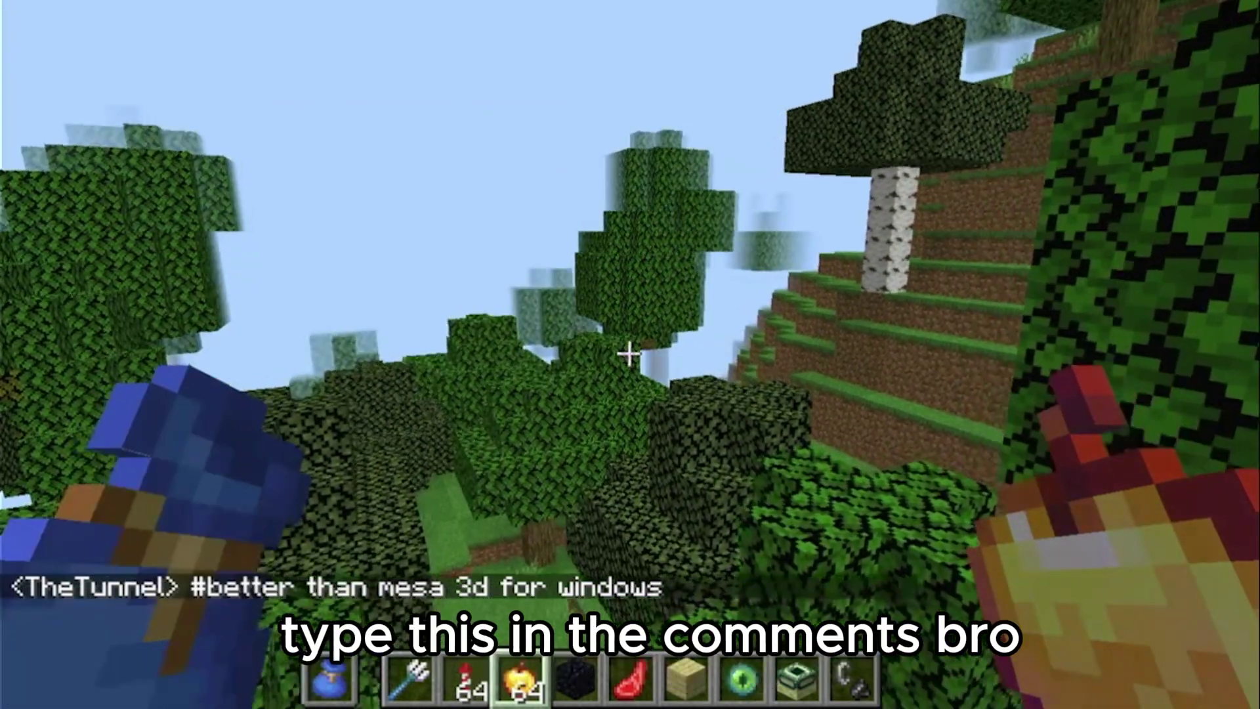
key("w")
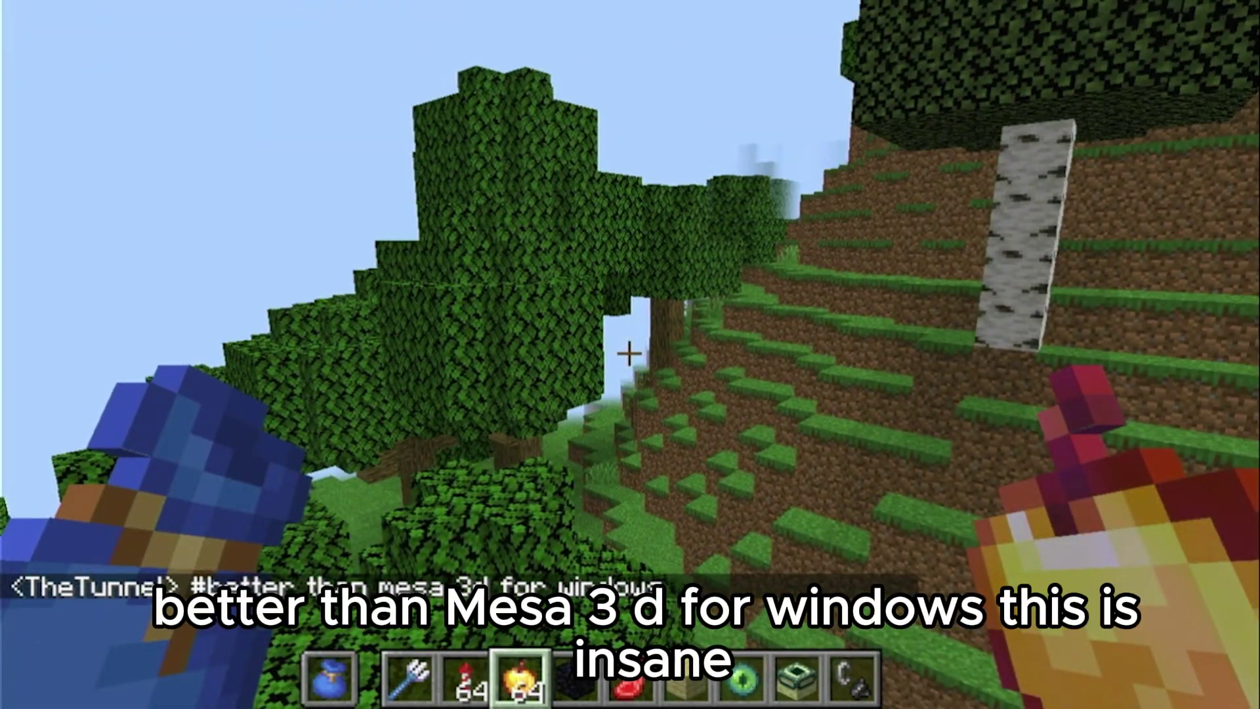
key("F3")
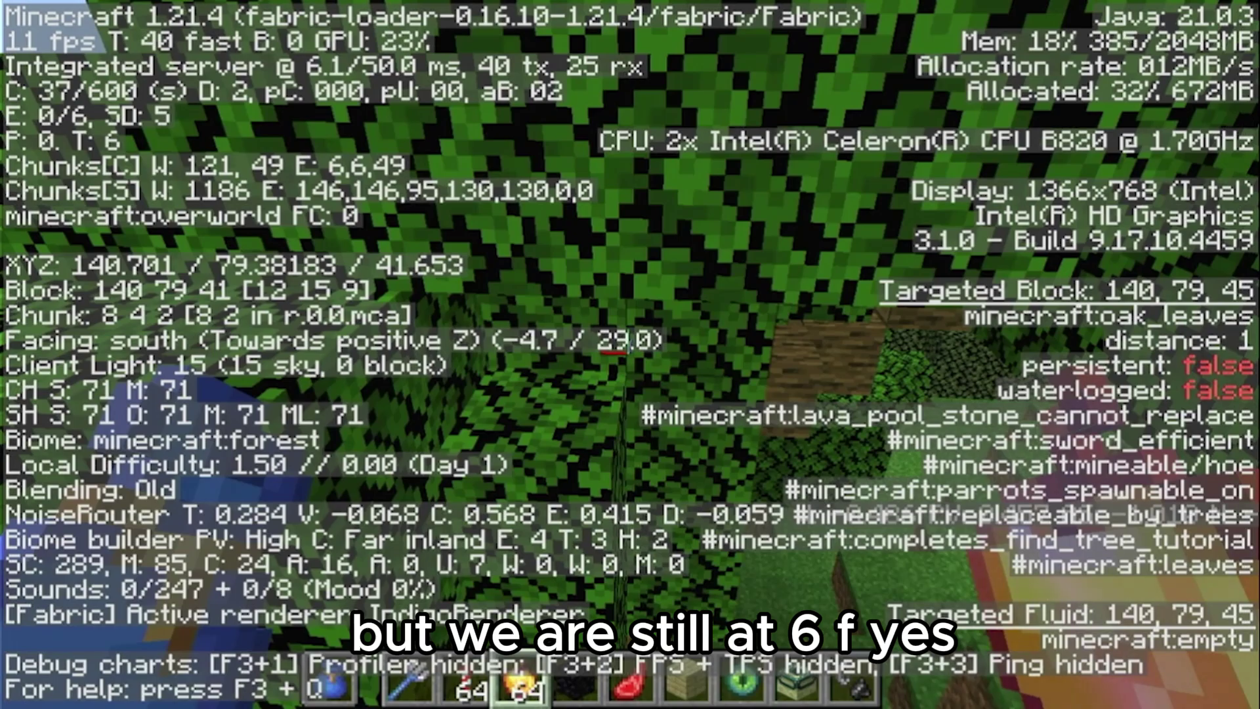
key("a")
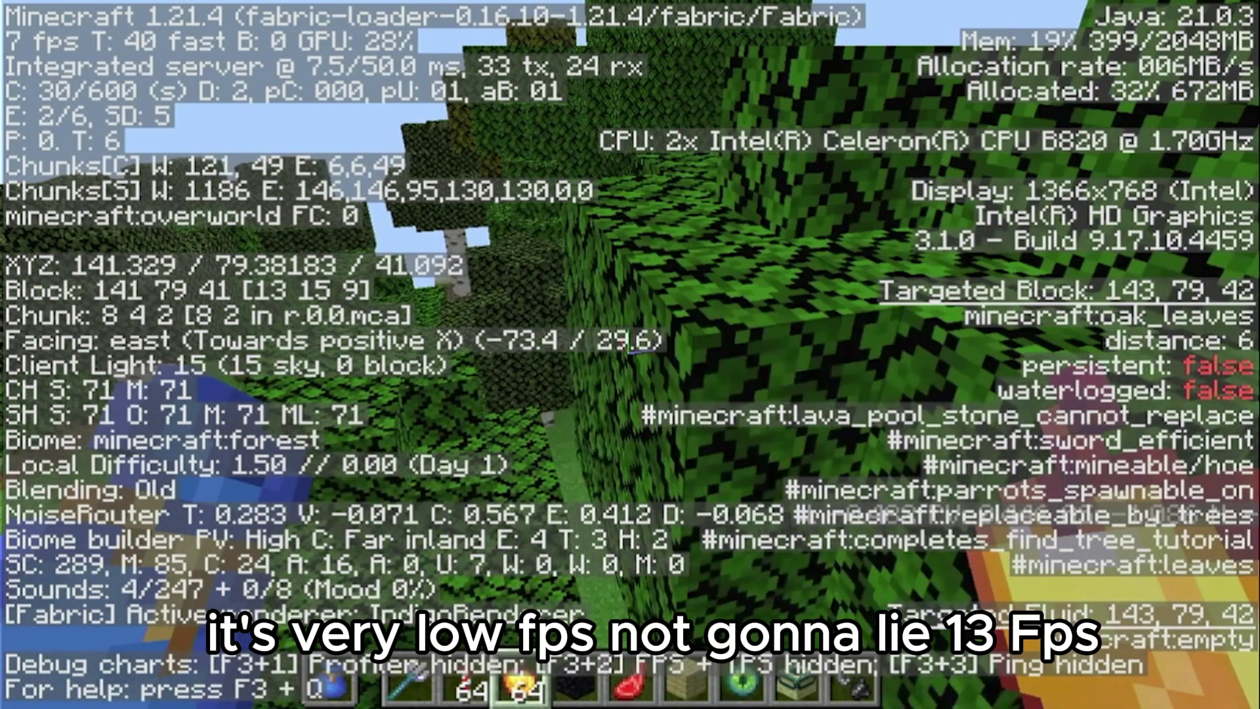
- Pause the game and set Max Framerate to Unlimited in the video settings
key("Escape")
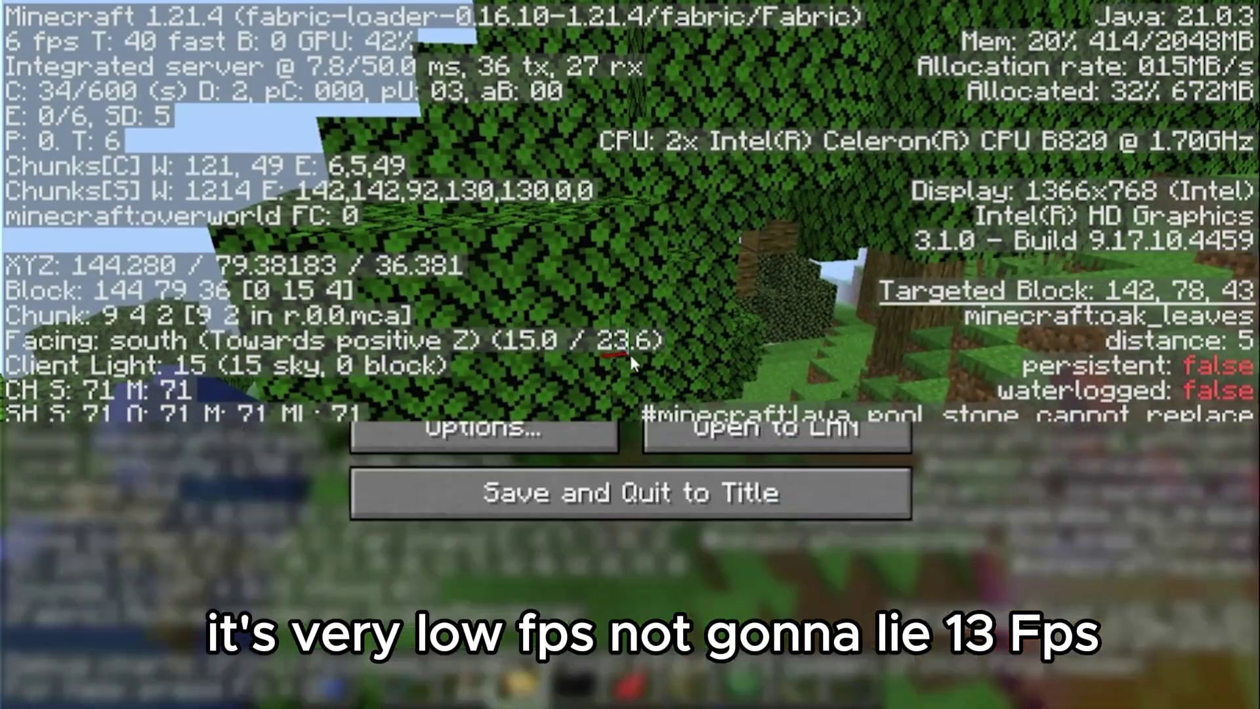
left_click(545, 437)
left_click(542, 351)
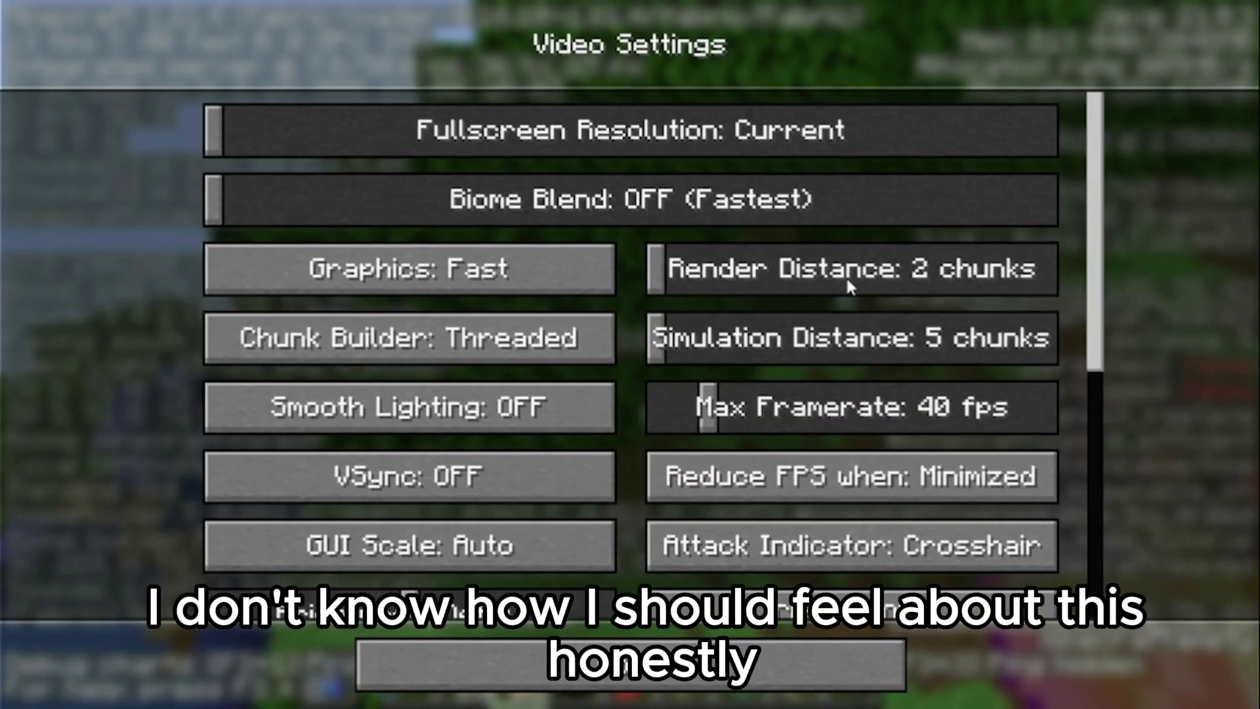
scroll(1104, 335, "down", 3)
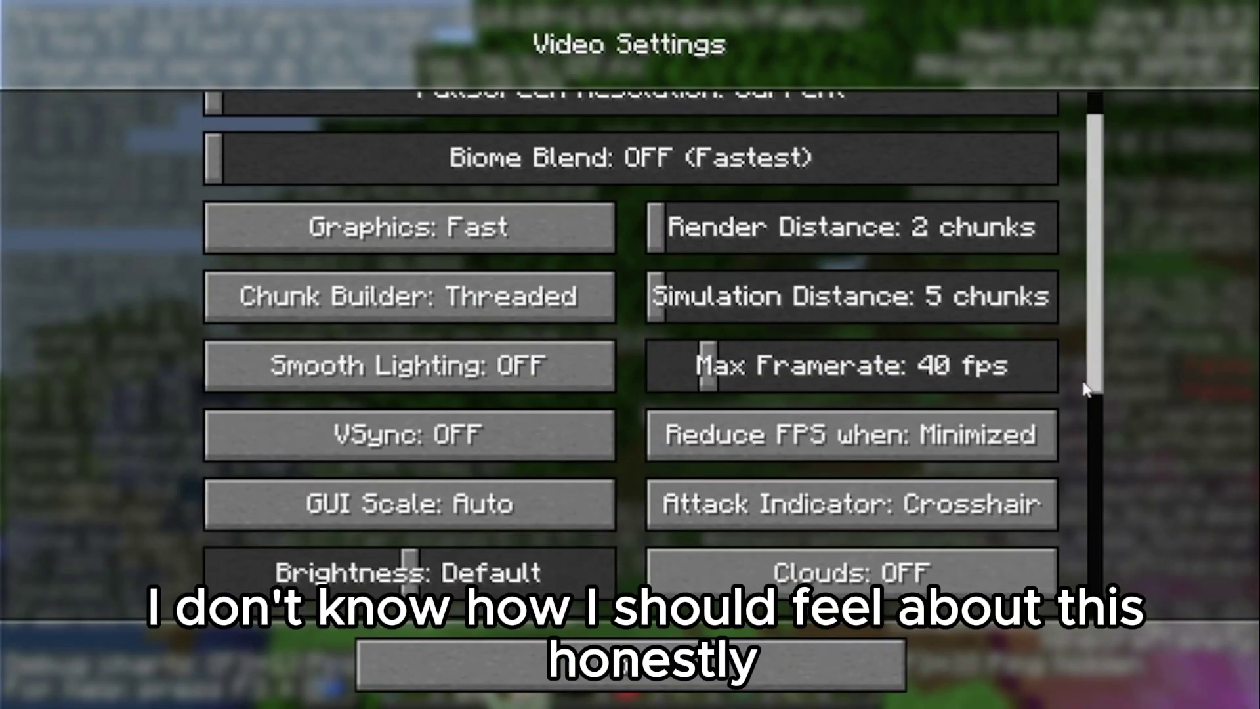
left_click(1049, 322)
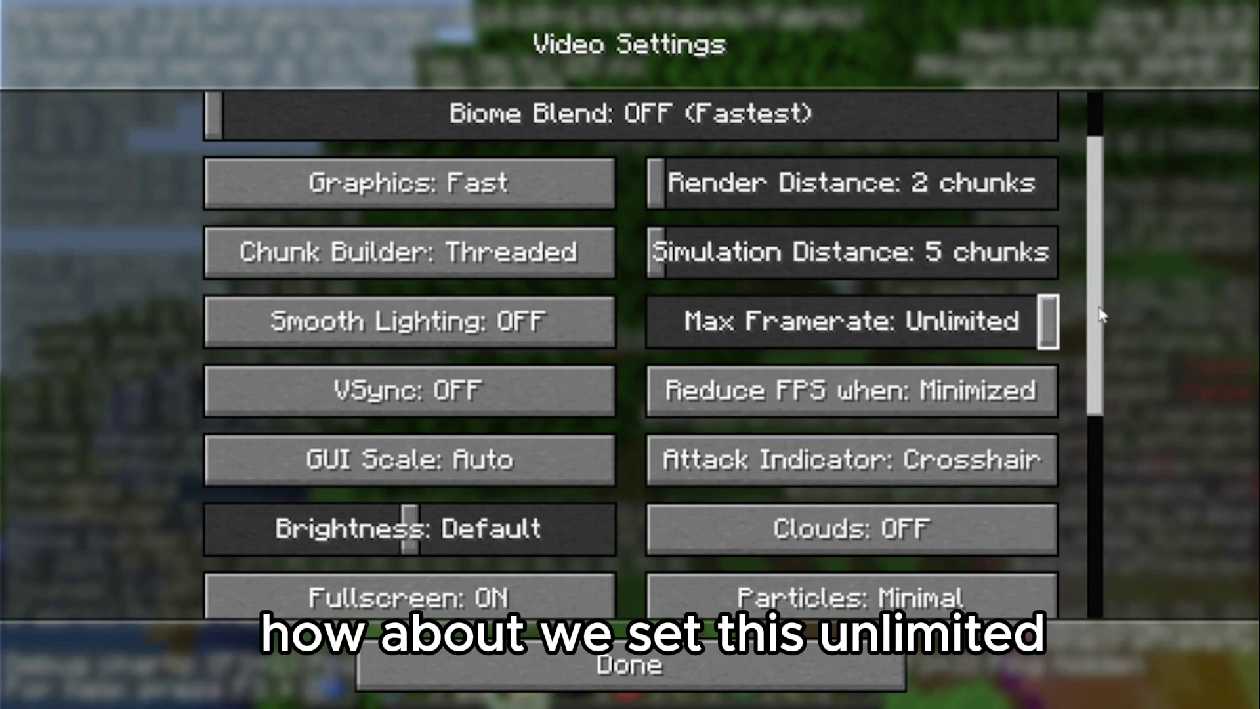
- Set the Fullscreen Resolution to 1280x720@60 (24bit), apply it and return to the world
left_click_drag(1099, 307, 1060, 529)
left_click_drag(1096, 420, 1069, 135)
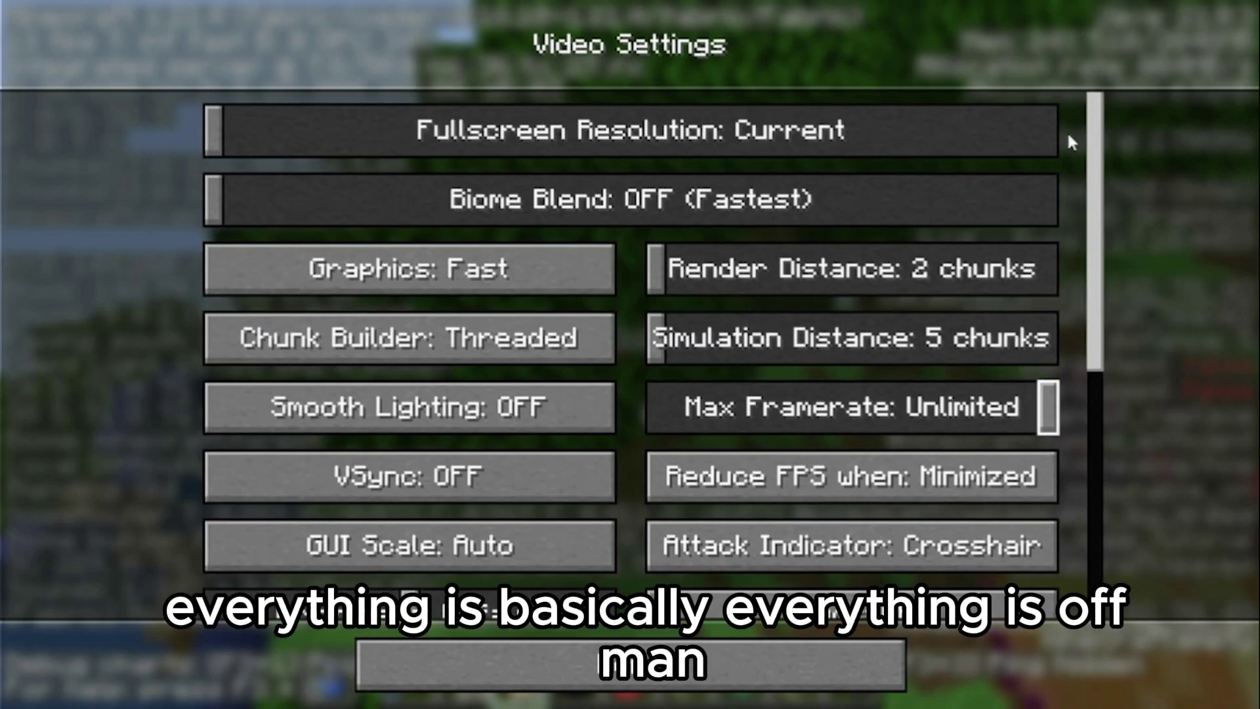
left_click_drag(295, 132, 405, 203)
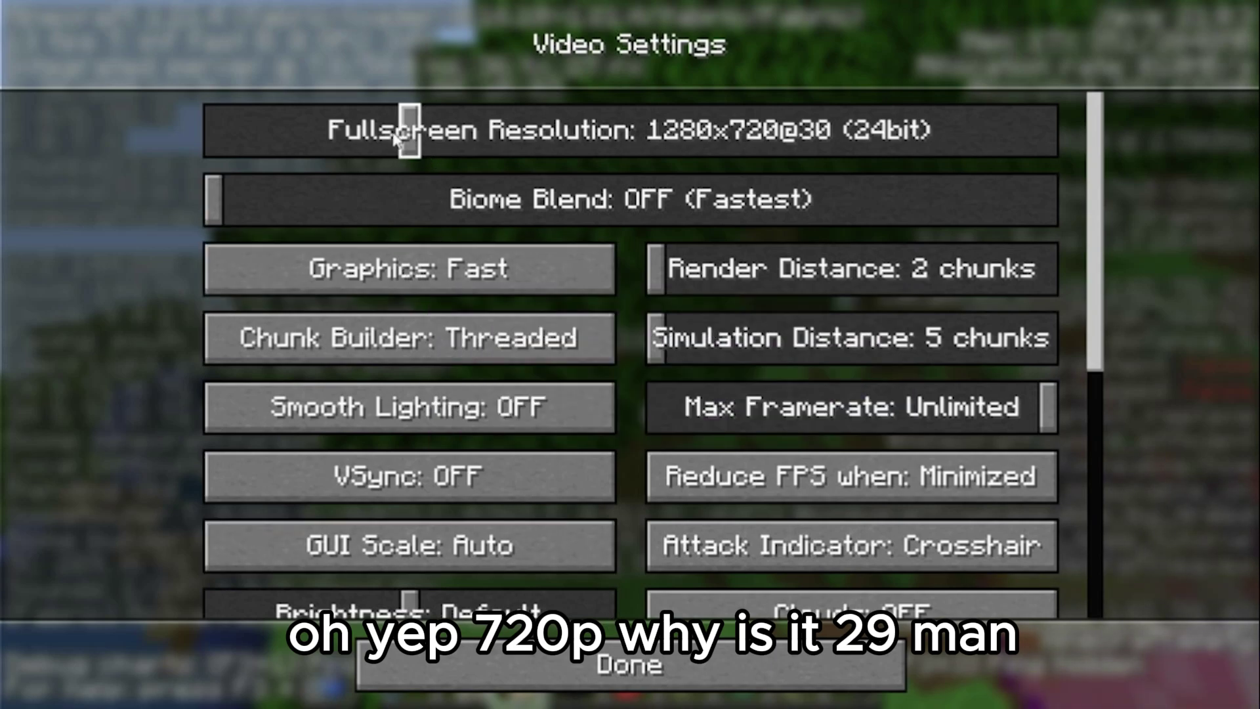
left_click_drag(395, 139, 391, 139)
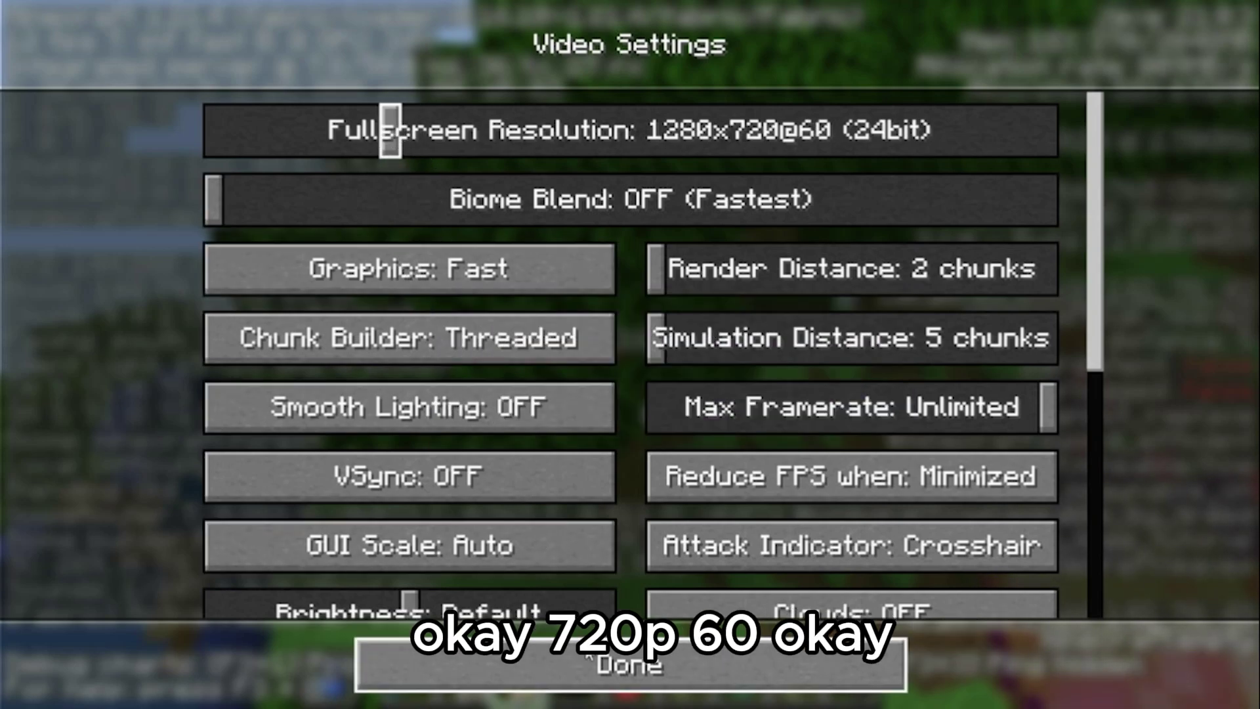
left_click(630, 664)
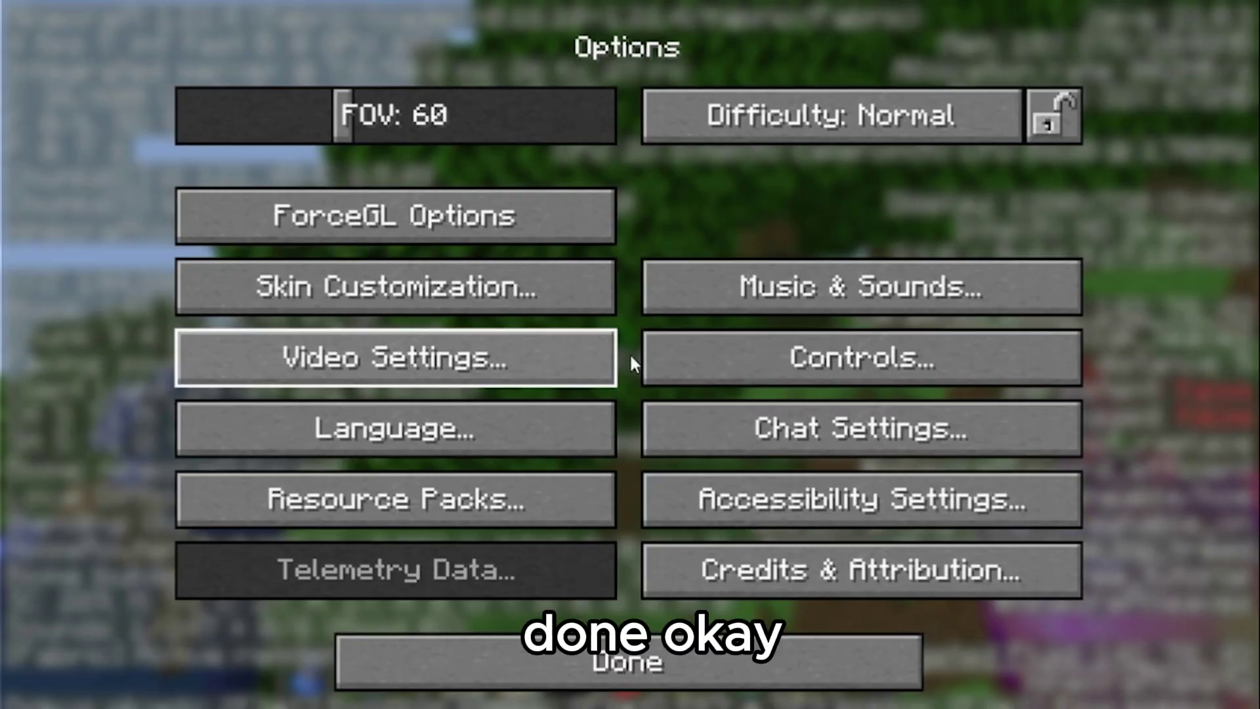
left_click(690, 680)
key("Escape")
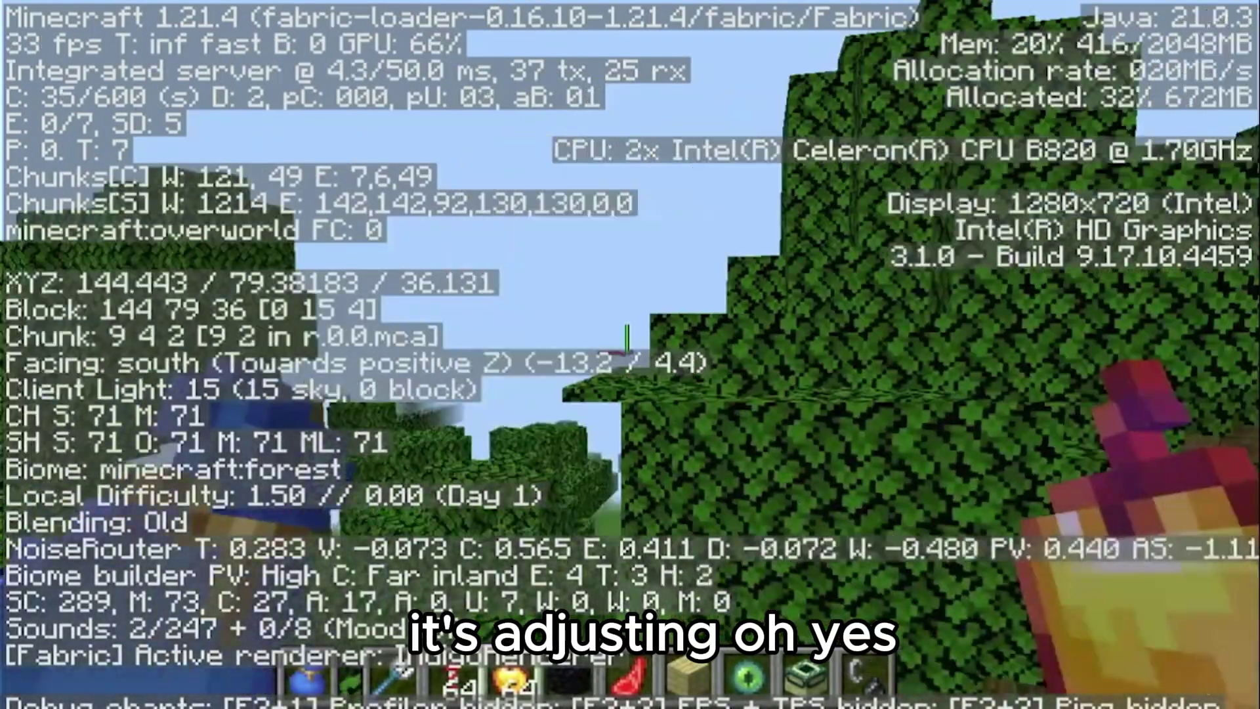
- Fly through the forest canopy with the debug overlay shown to examine the frame rate at the 1280x720 fullscreen resolution
key("w")
key("w")
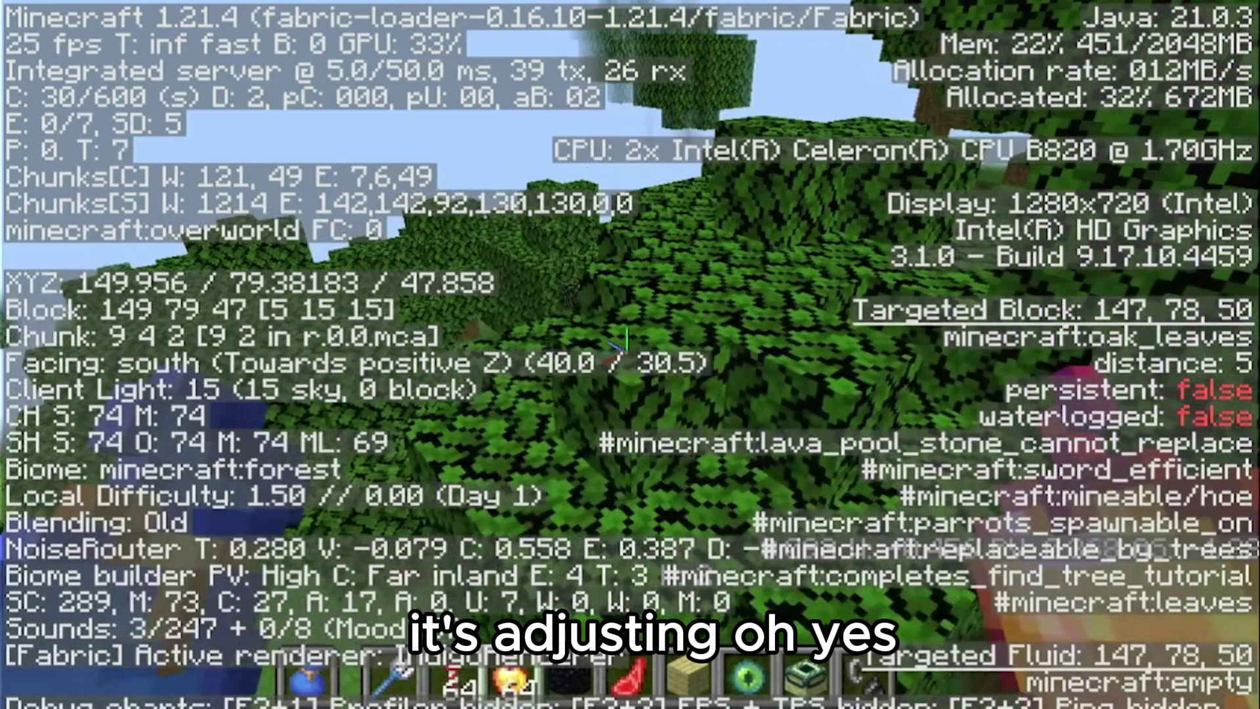
key("w")
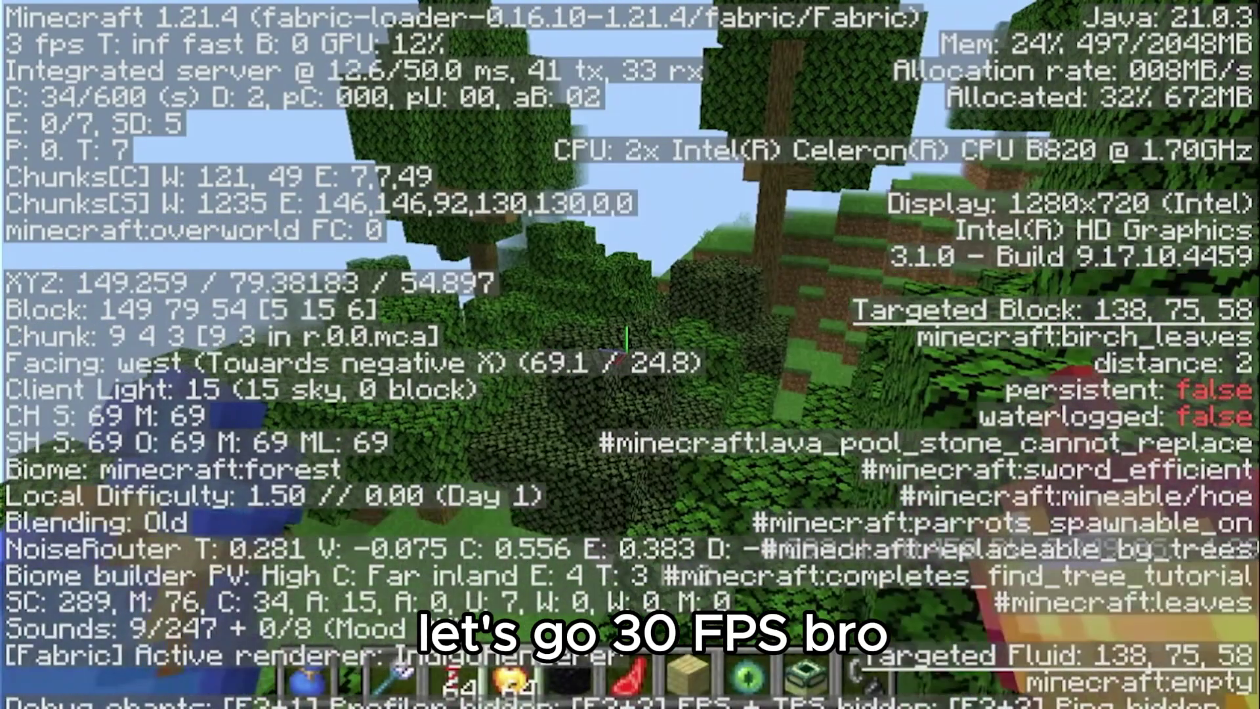
key("w")
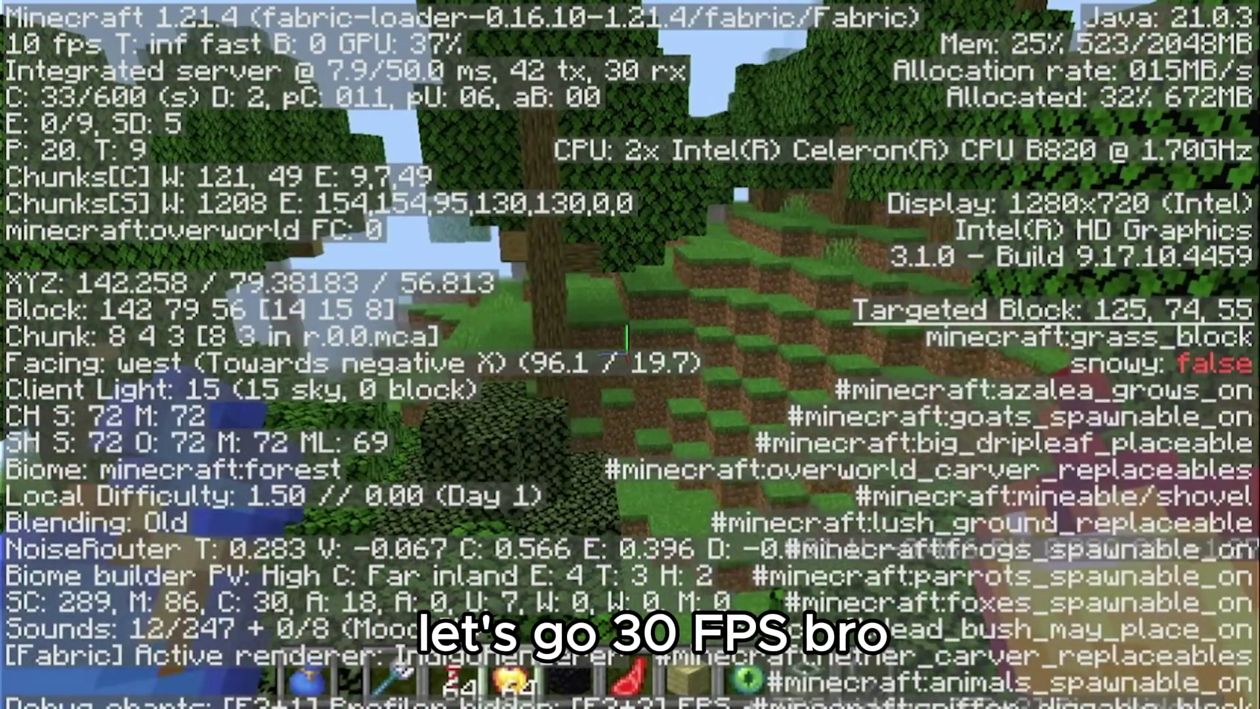
key("w")
key("w")
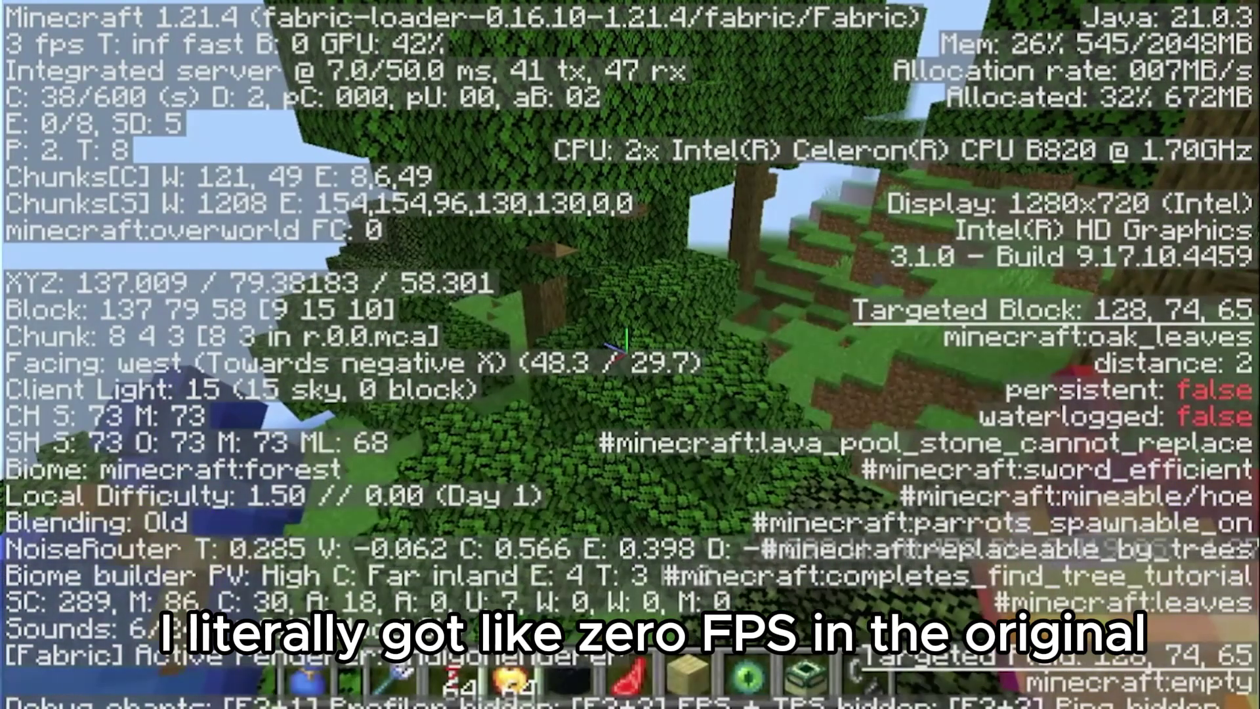
key("w")
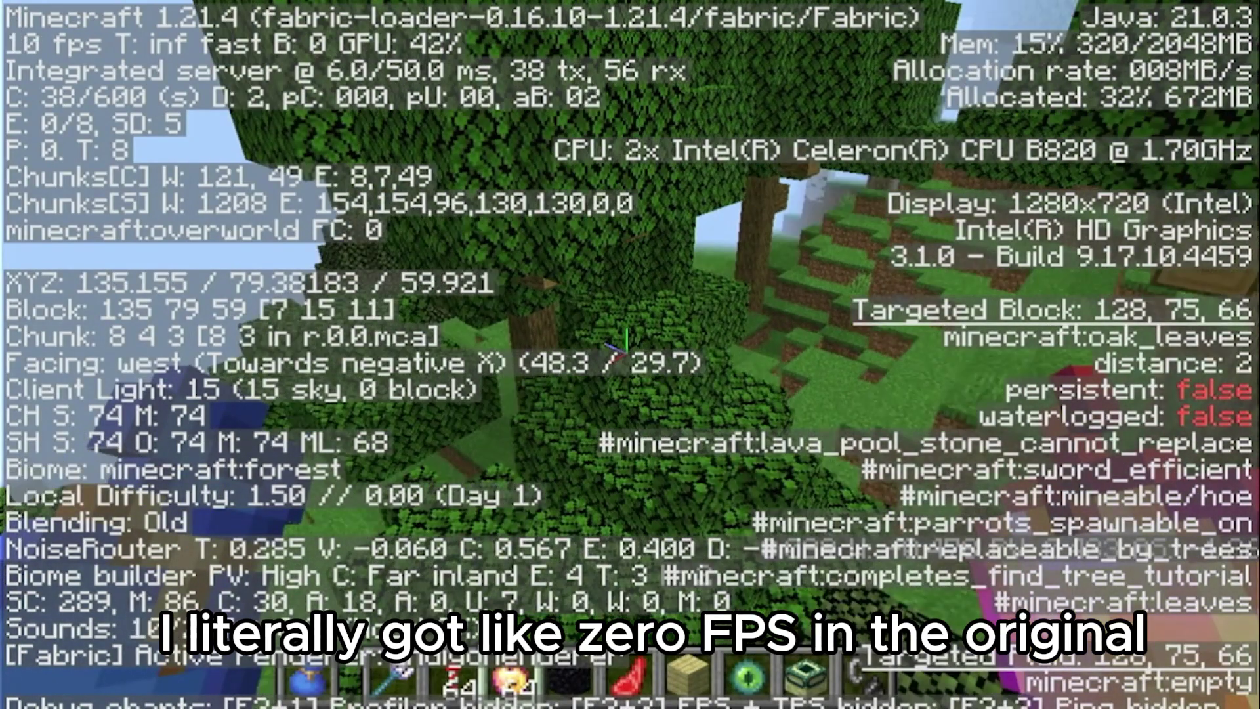
key("w")
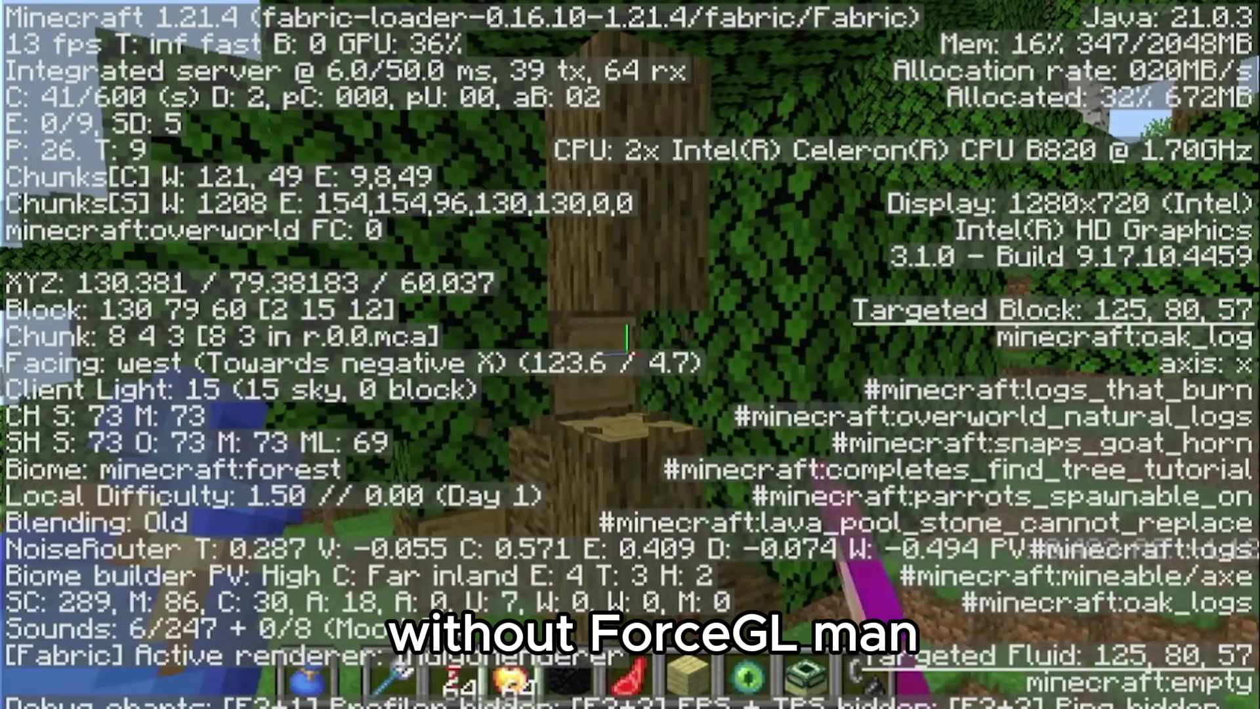
key("w")
key("a")
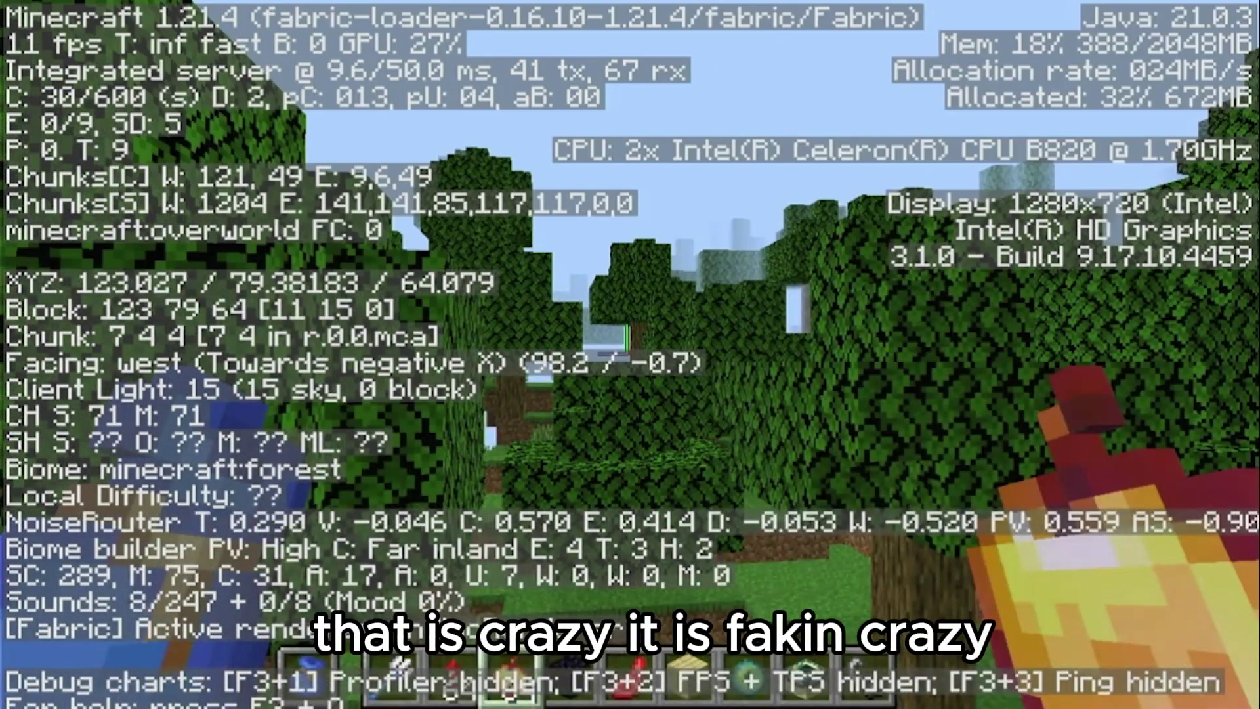
key("w")
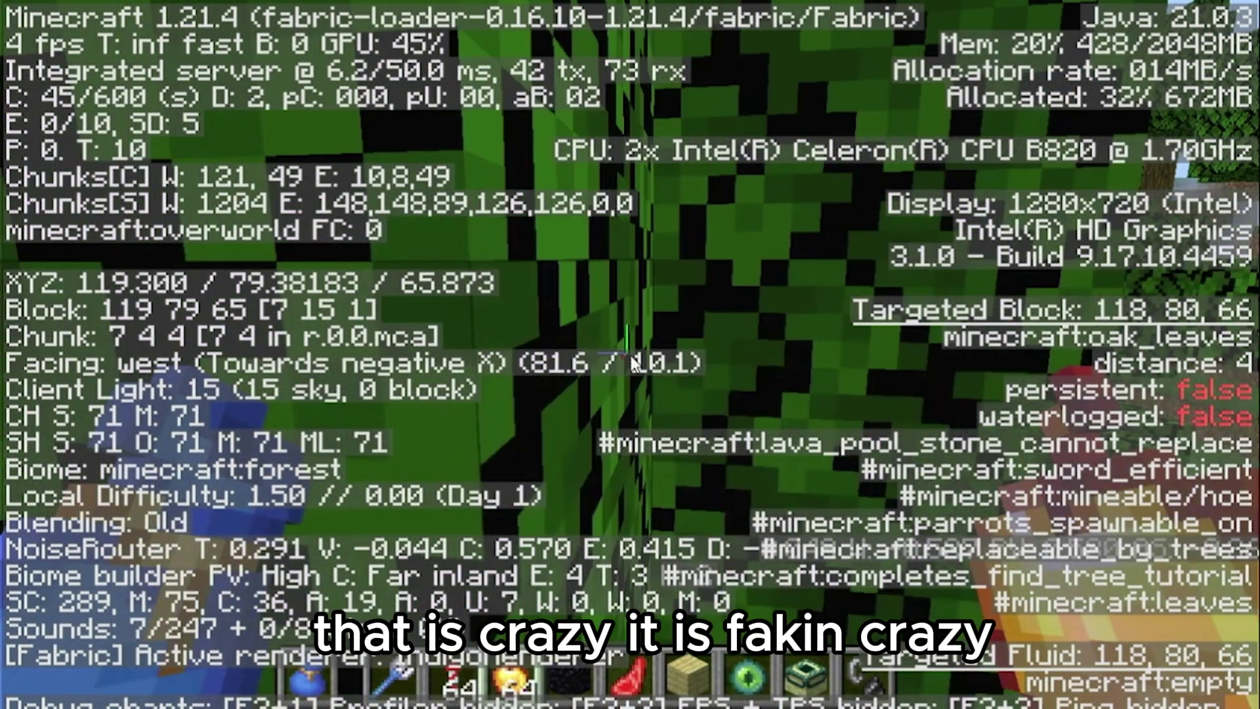
- Move back and forth around the dense oak foliage and rise above it to examine how the frame rate reacts
key("l")
key("Escape")
key("d")
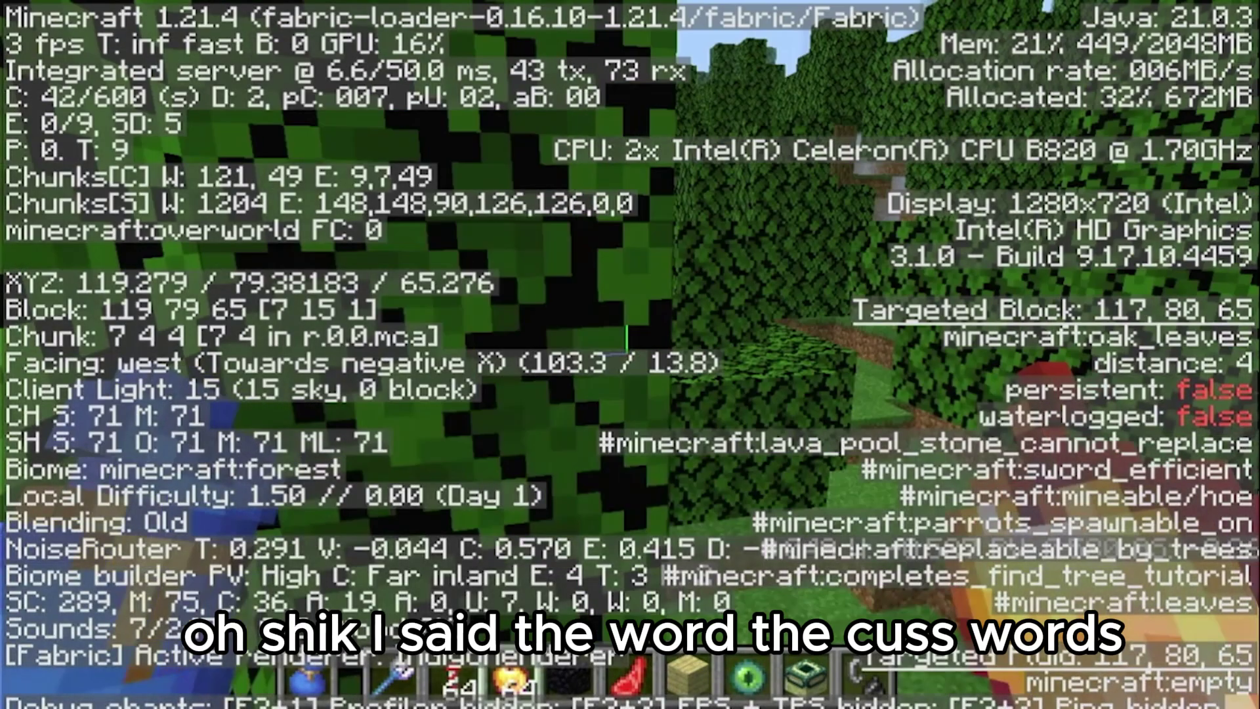
key("w")
key("a")
key("s")
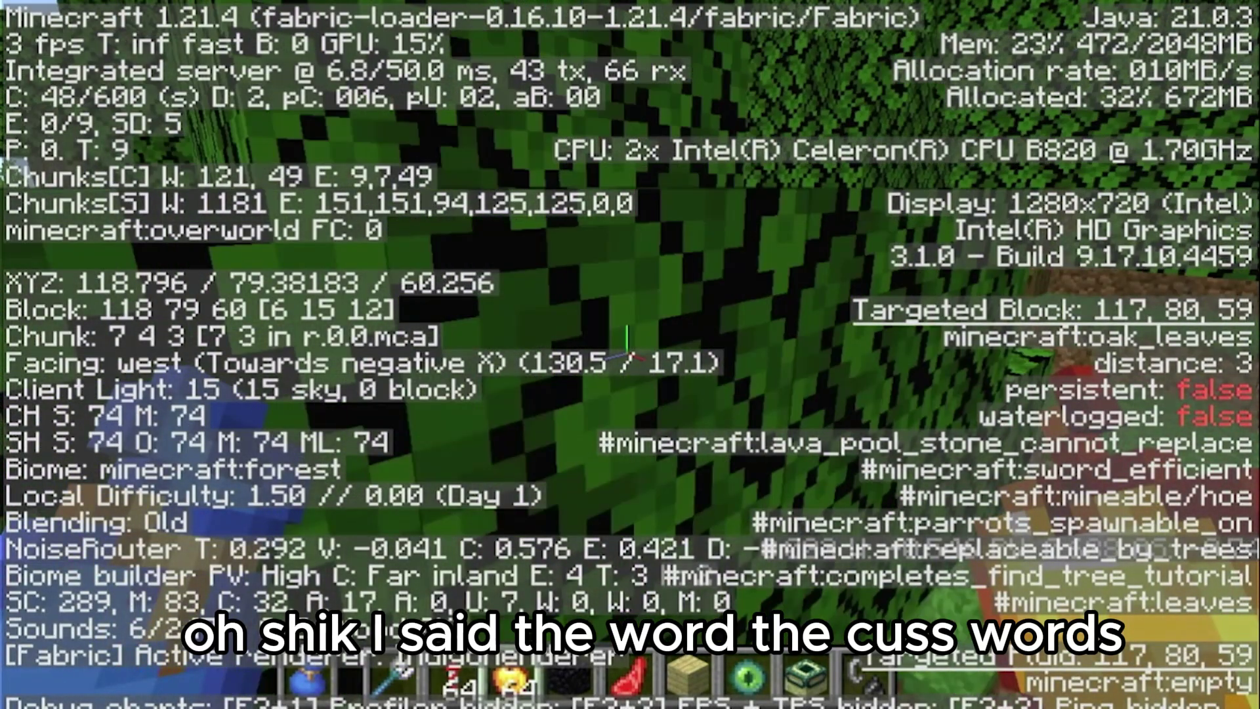
key("a")
key("w")
key("d")
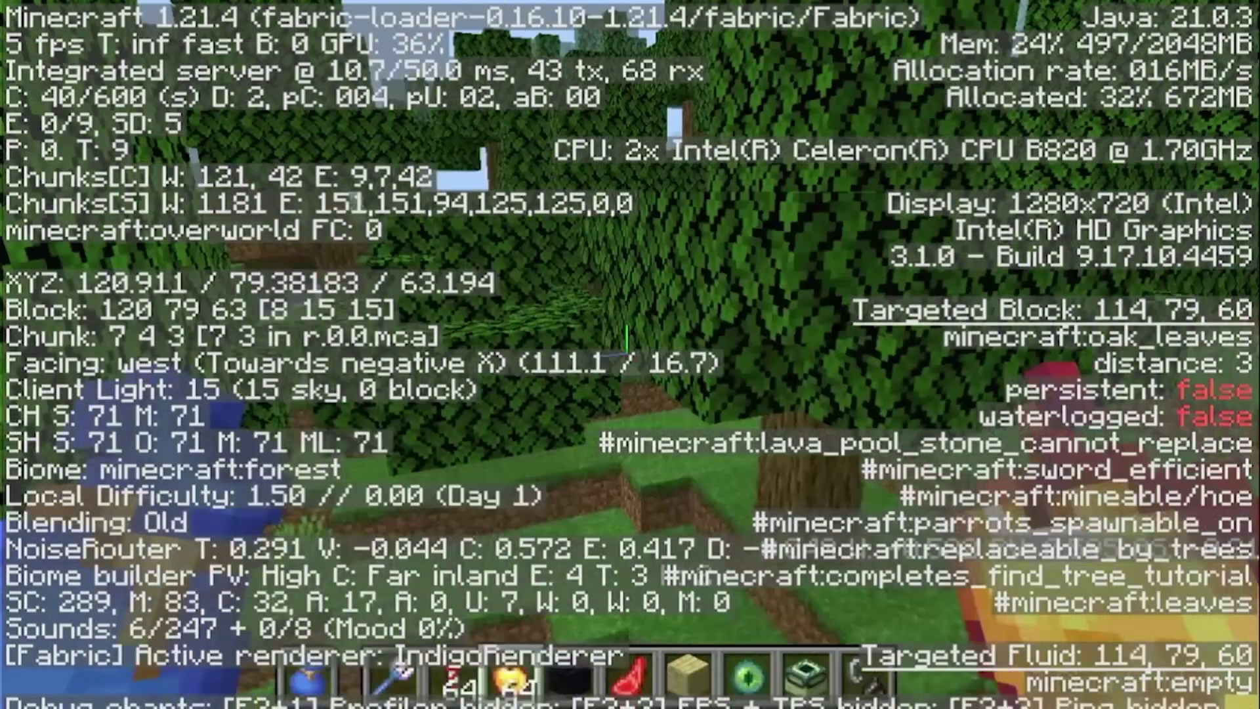
key("s")
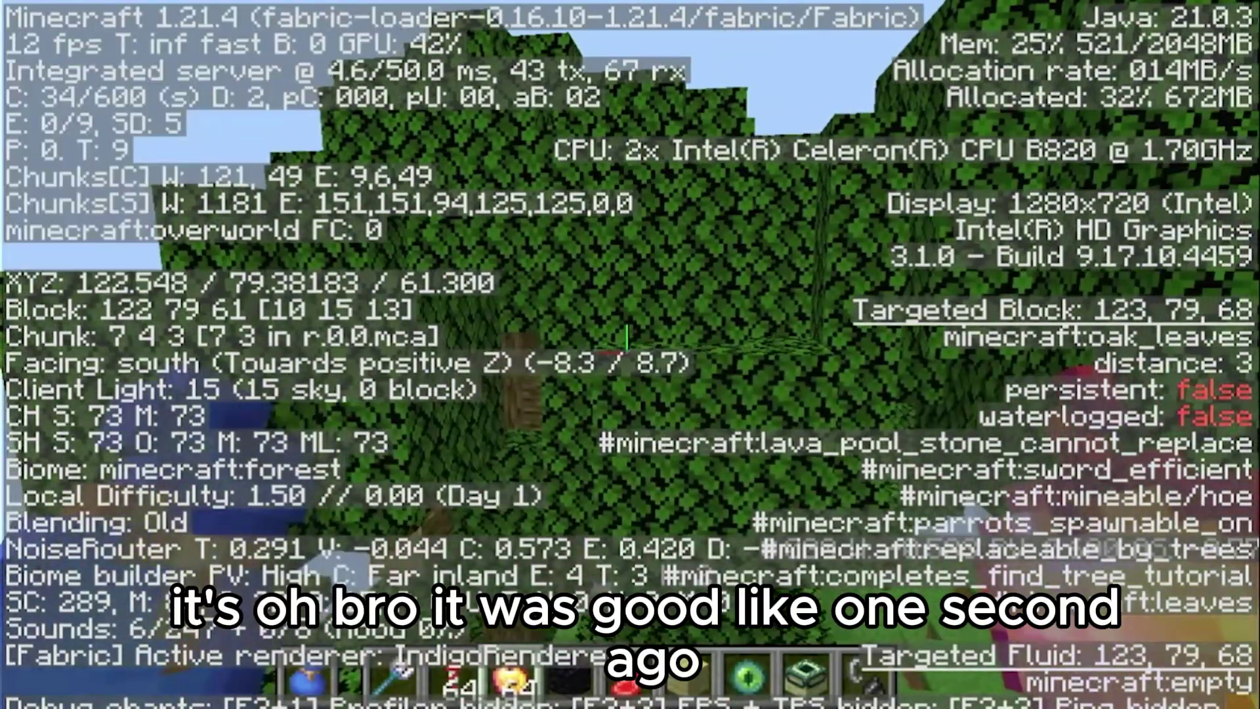
key("space")
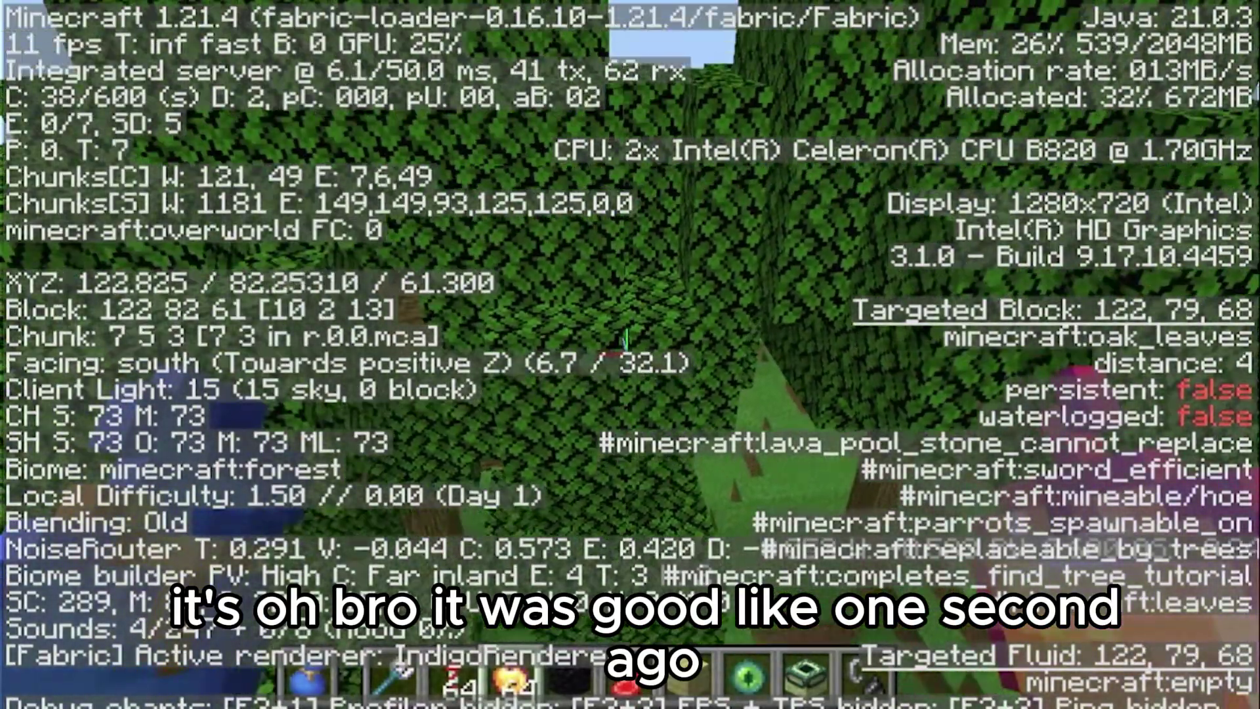
- Land and walk across the forest floor while checking the frame rate, then hide the debug overlay
key("w")
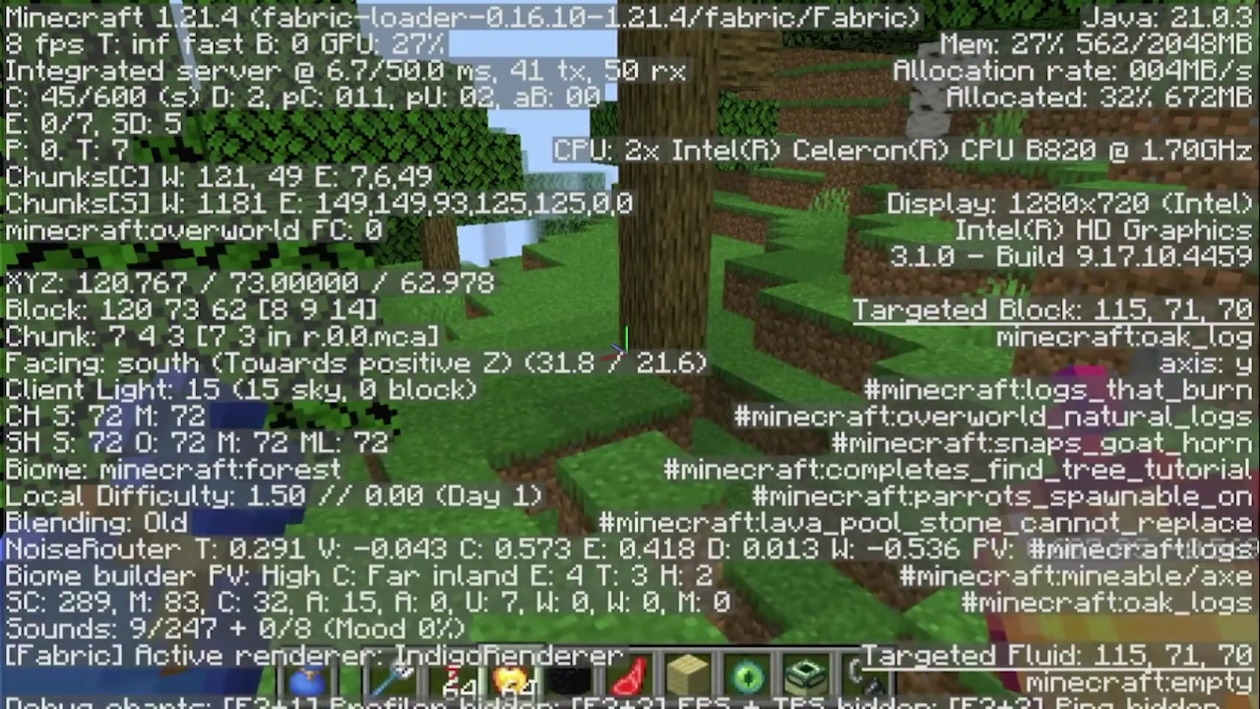
key("w")
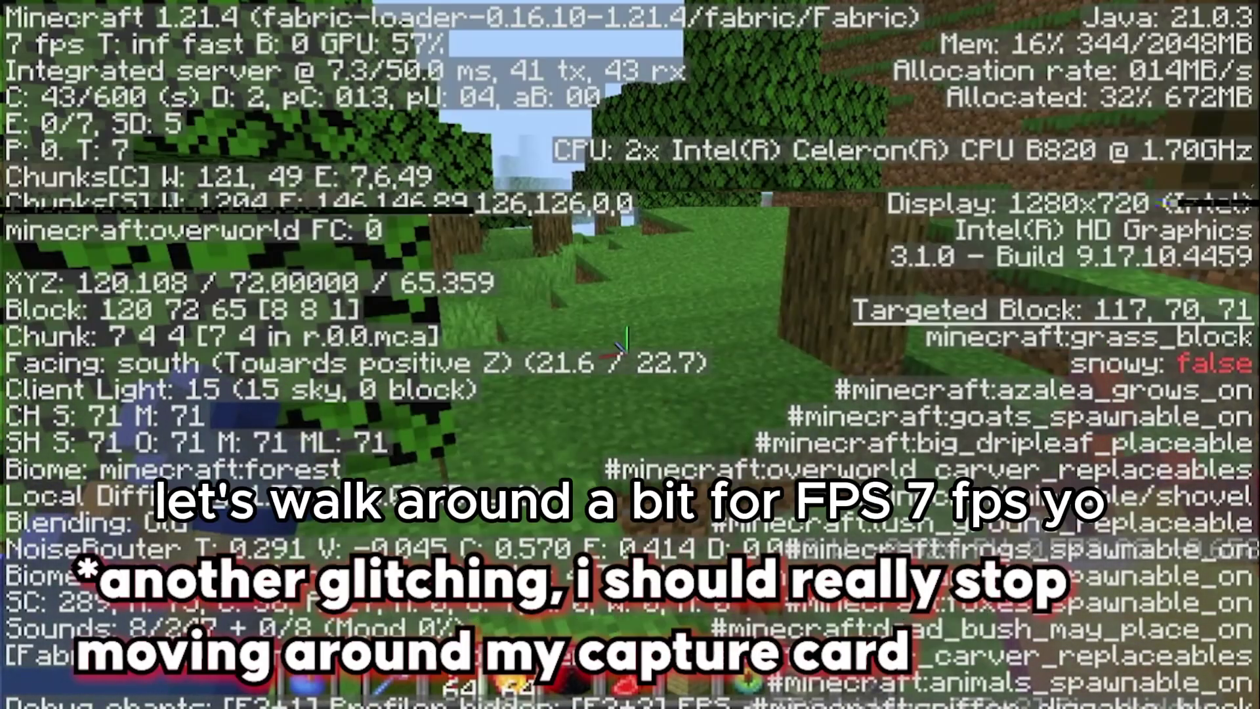
key("w")
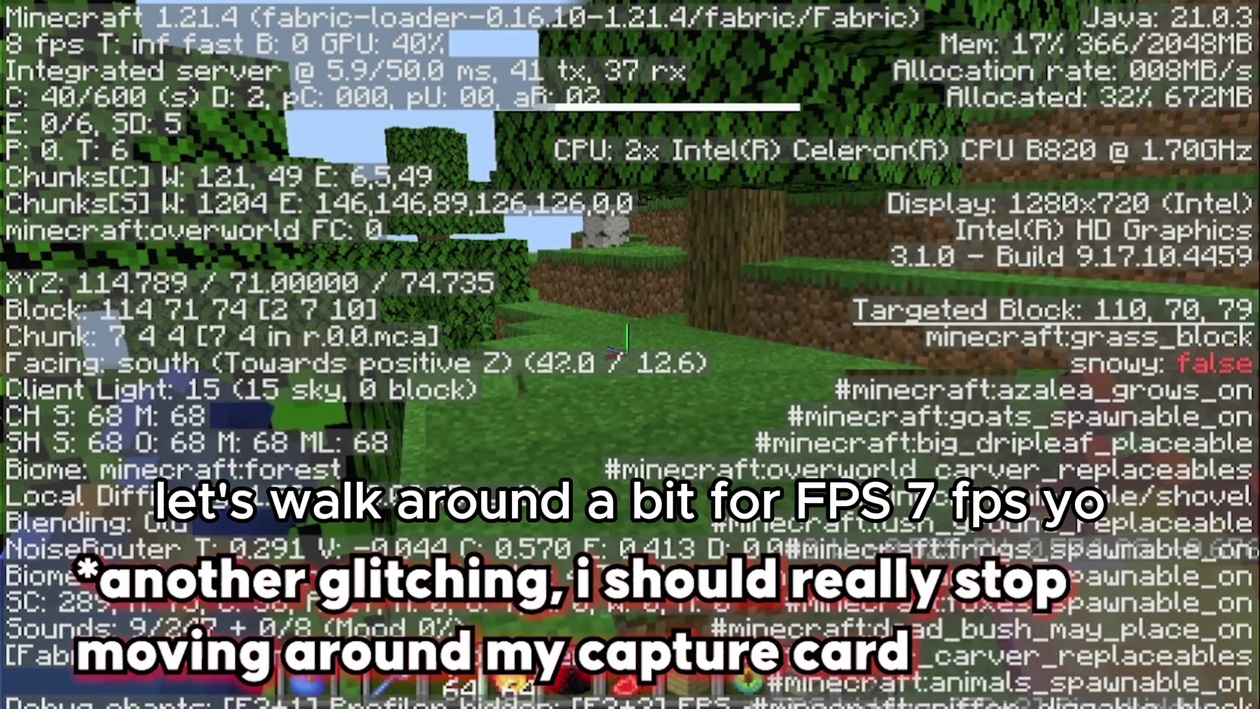
key("w")
key("F3")
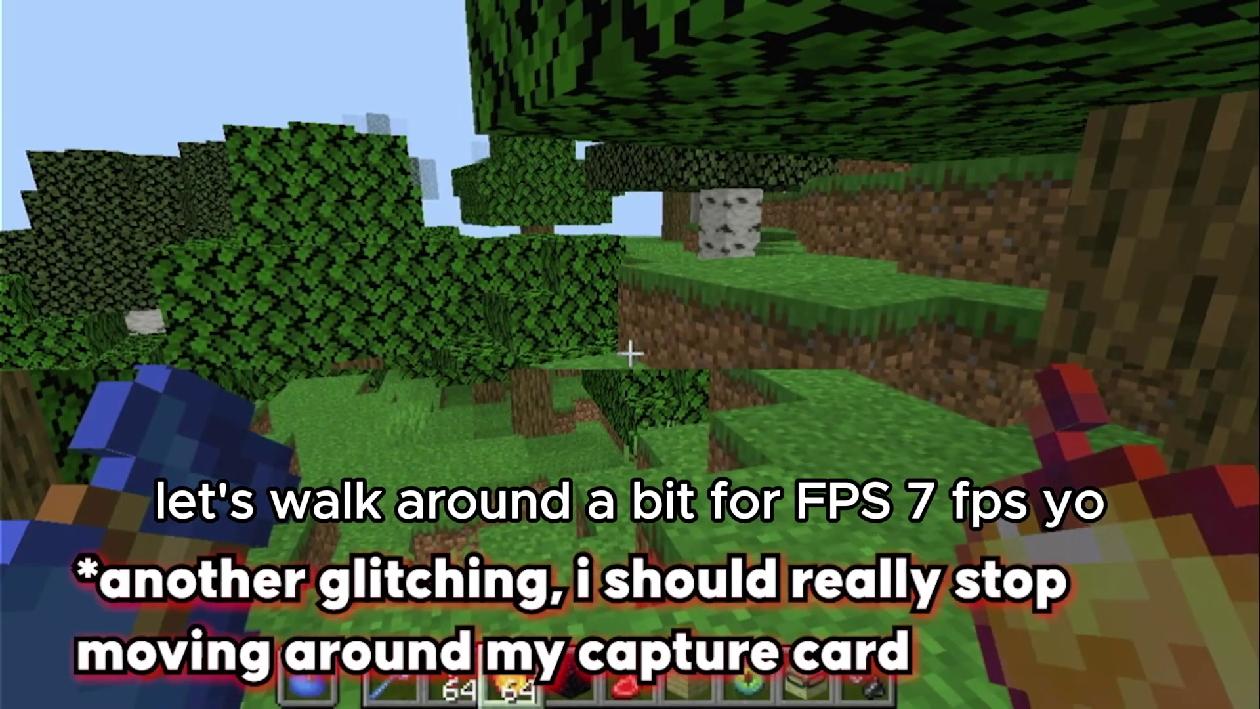
- Continue along the grassy slope, climb out of the underground hole and travel on through the forest without the debug overlay
key("w")
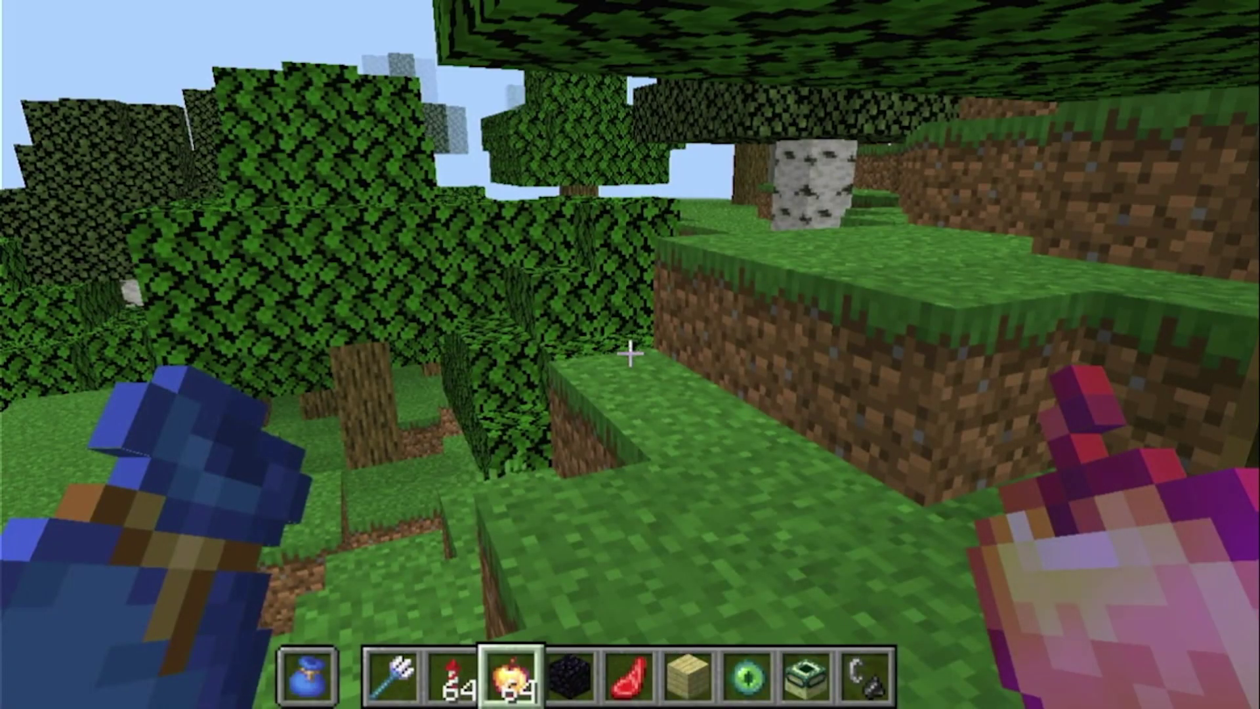
key("w")
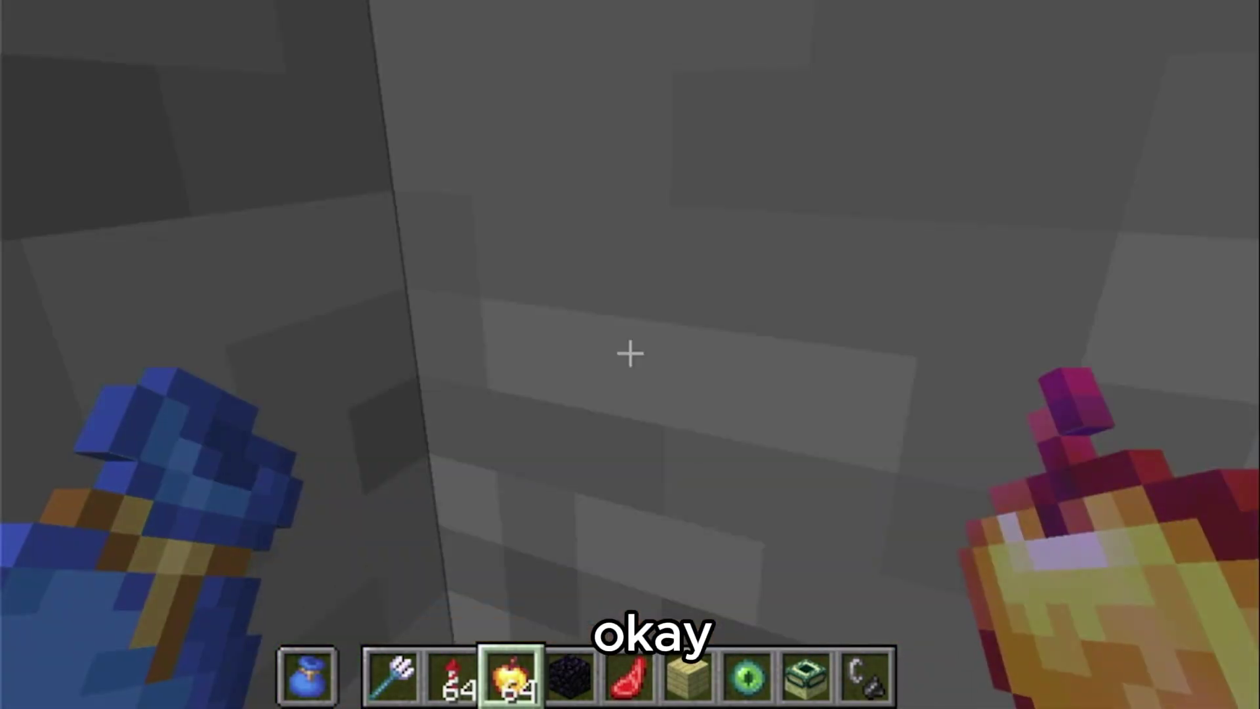
key("space")
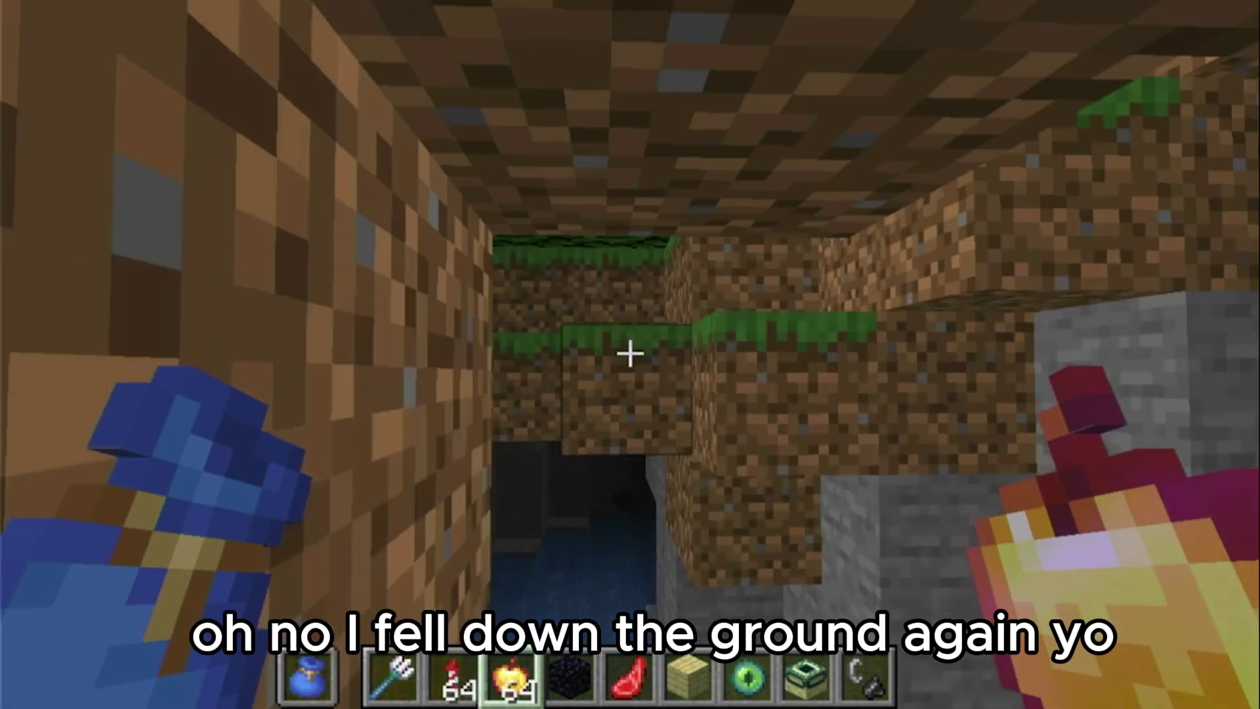
key("space")
key("w")
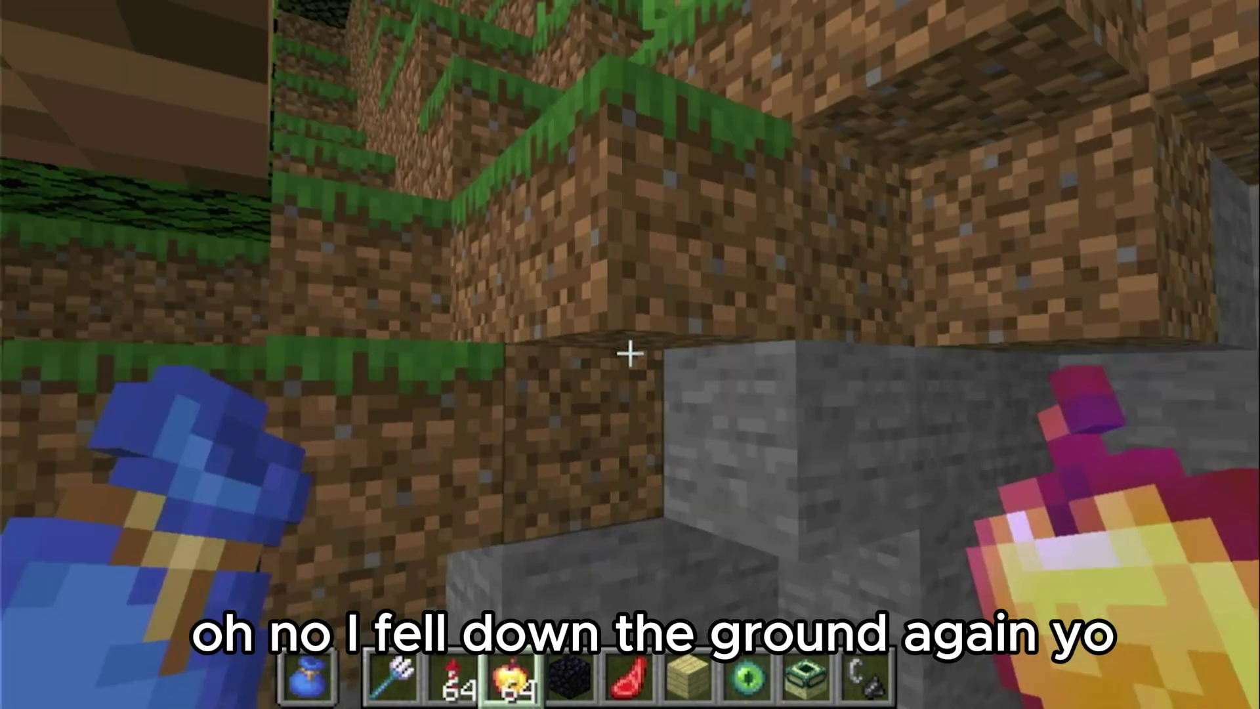
key("space")
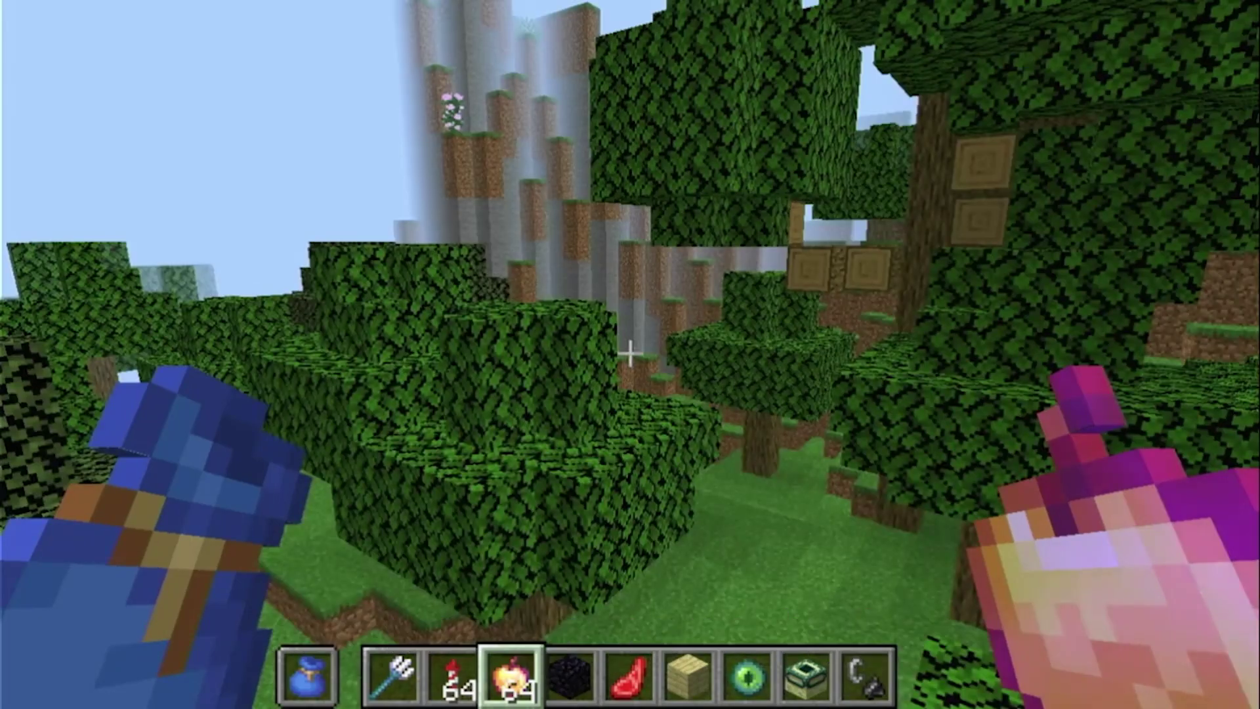
key("w")
key("space")
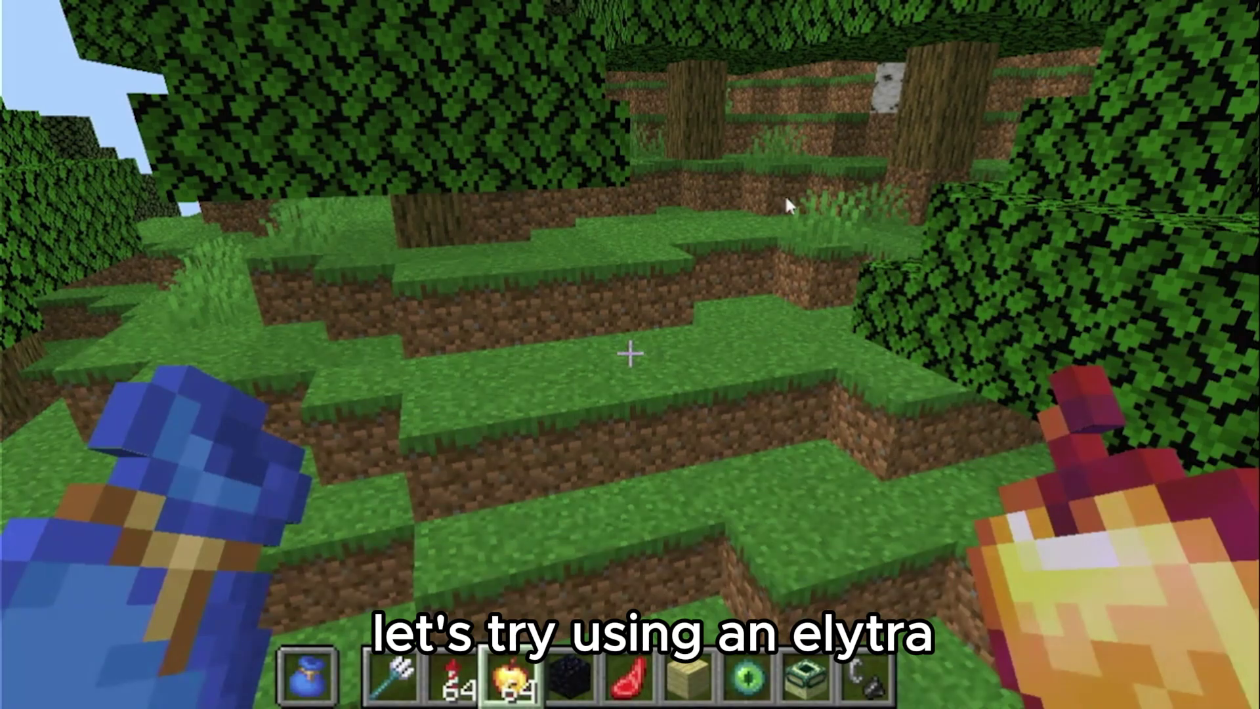
- Check the survival inventory for the equipped elytra and return to the world
key("e")
left_click(892, 605)
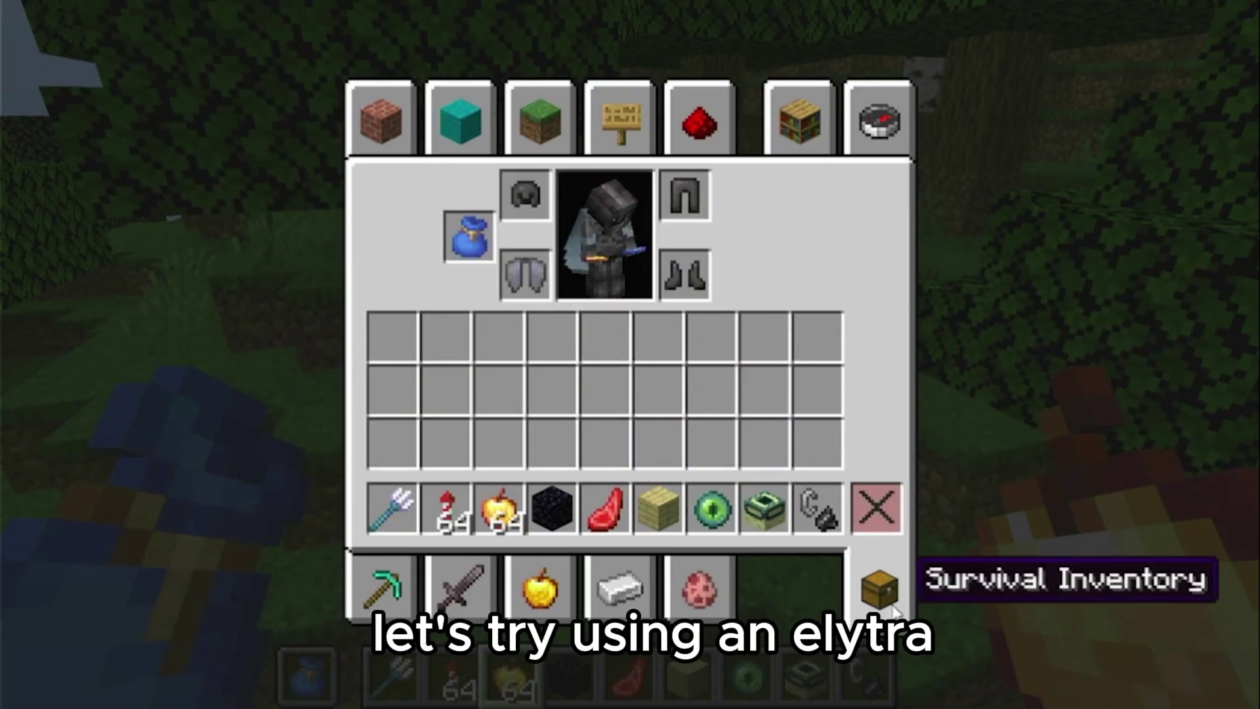
key("e")
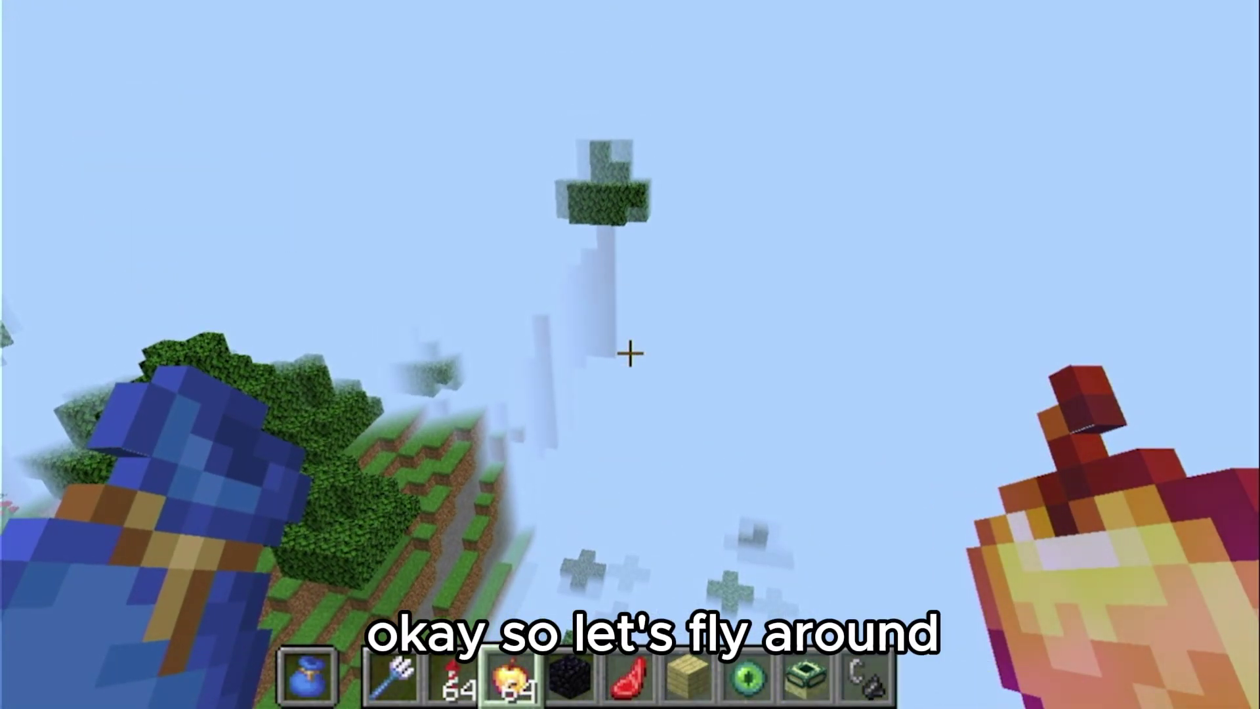
- Switch to third-person view, glide over the forest with the elytra and select the Firework Rocket
key("F5")
key("space")
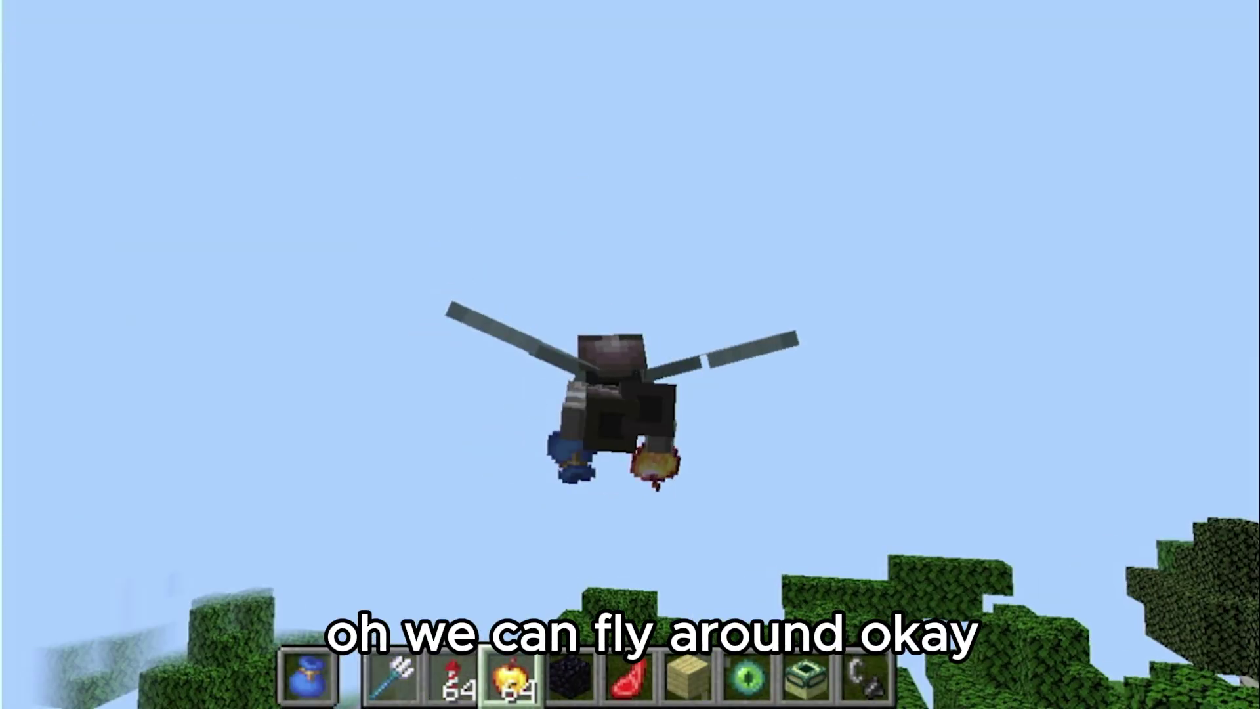
key("3")
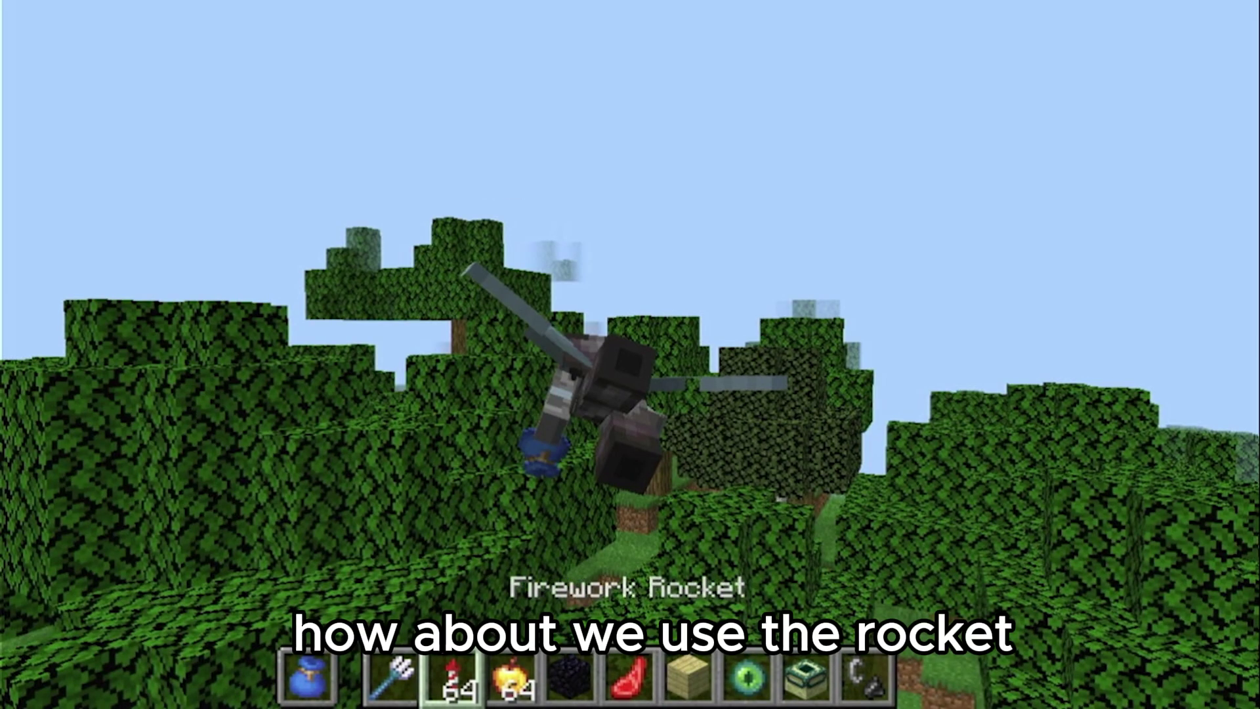
key("space")
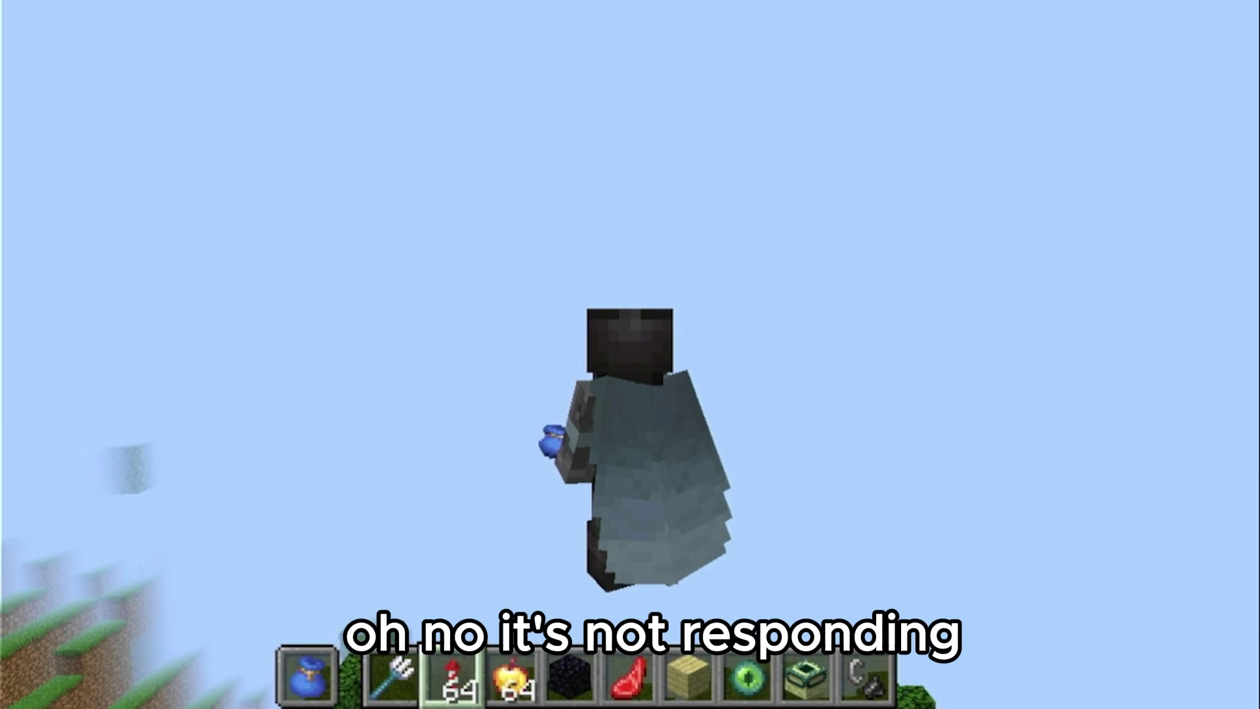
key("space")
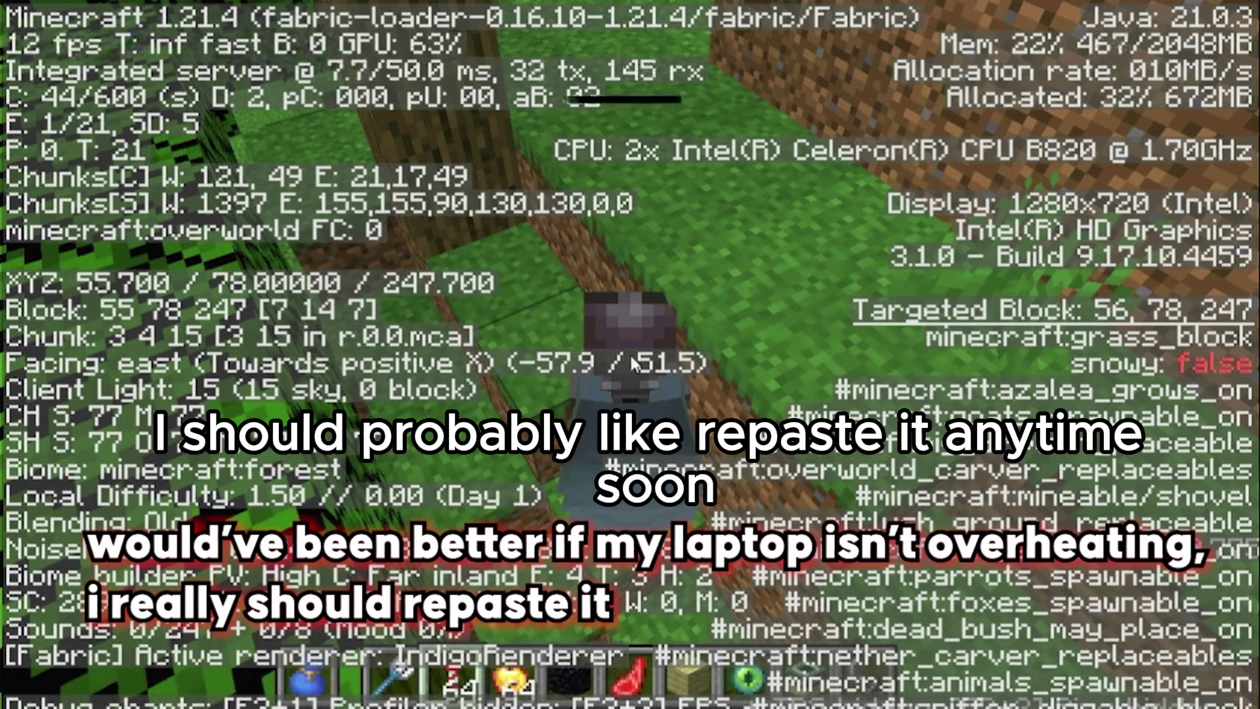
- Pause and resume the game, and hide the debug overlay
key("Escape")
key("Escape")
key("Escape")
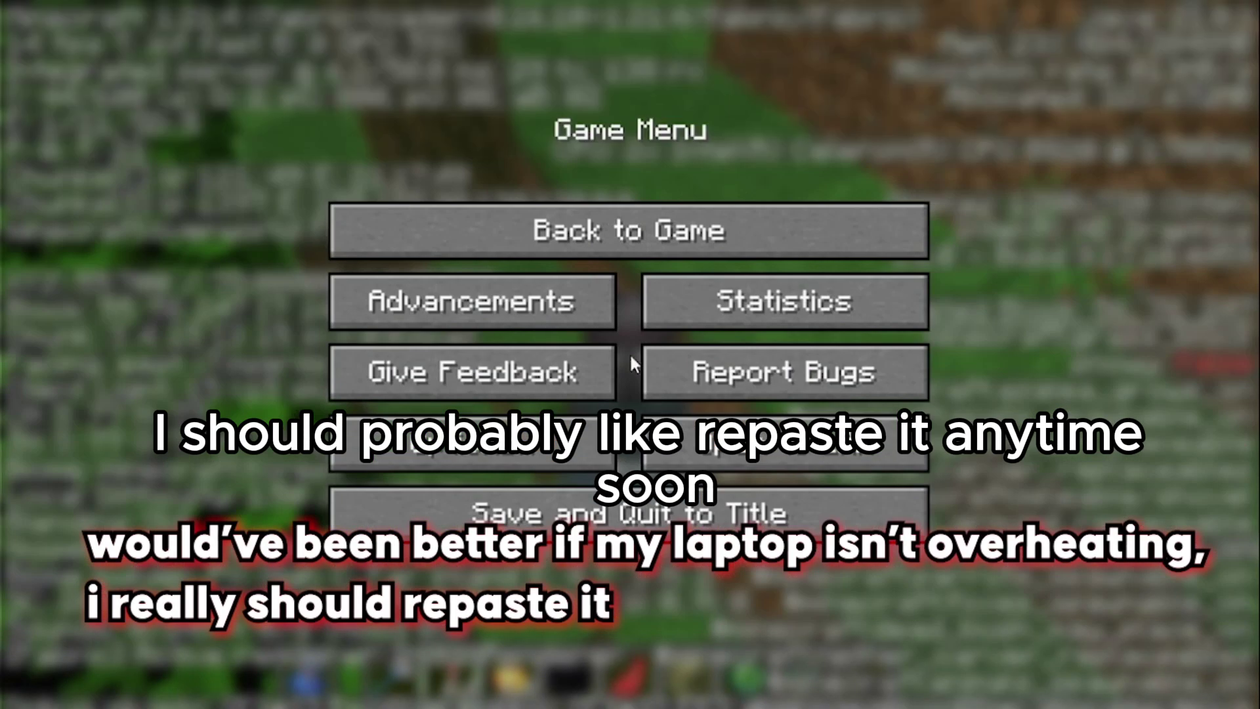
key("Escape")
key("F3")
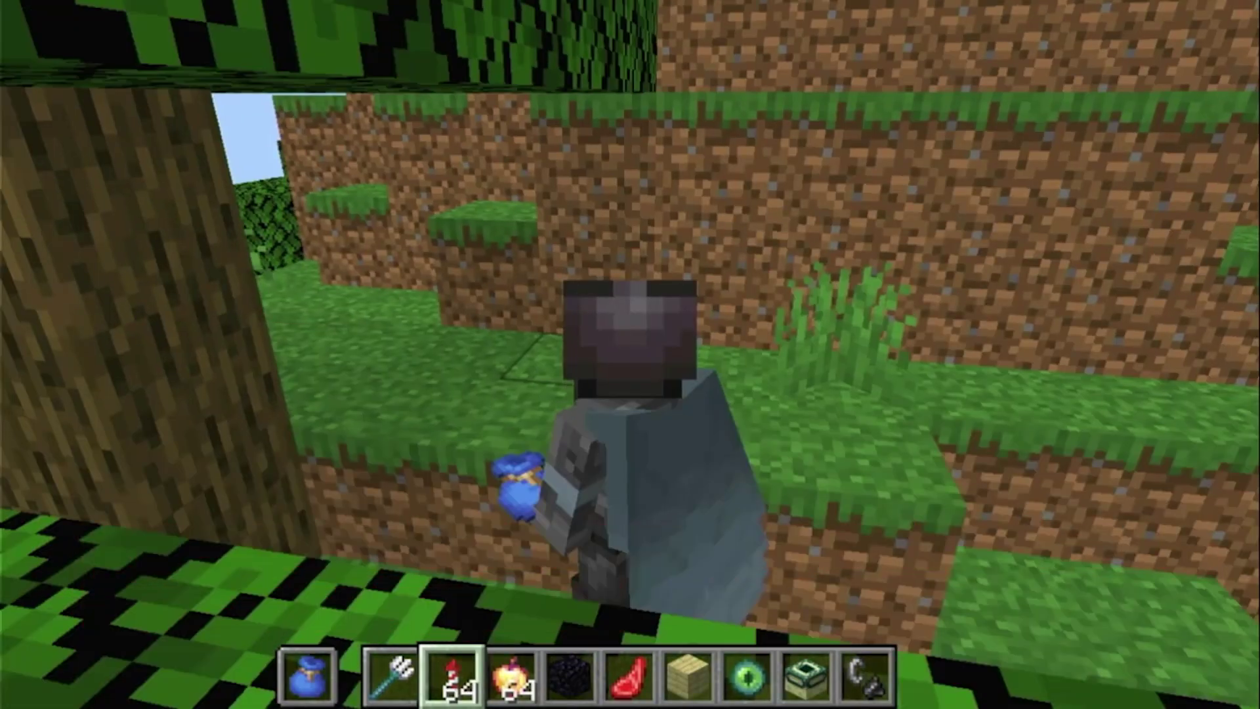
- Switch to the front-facing third-person view and back the character along the grass beside the dirt wall
key("F5")
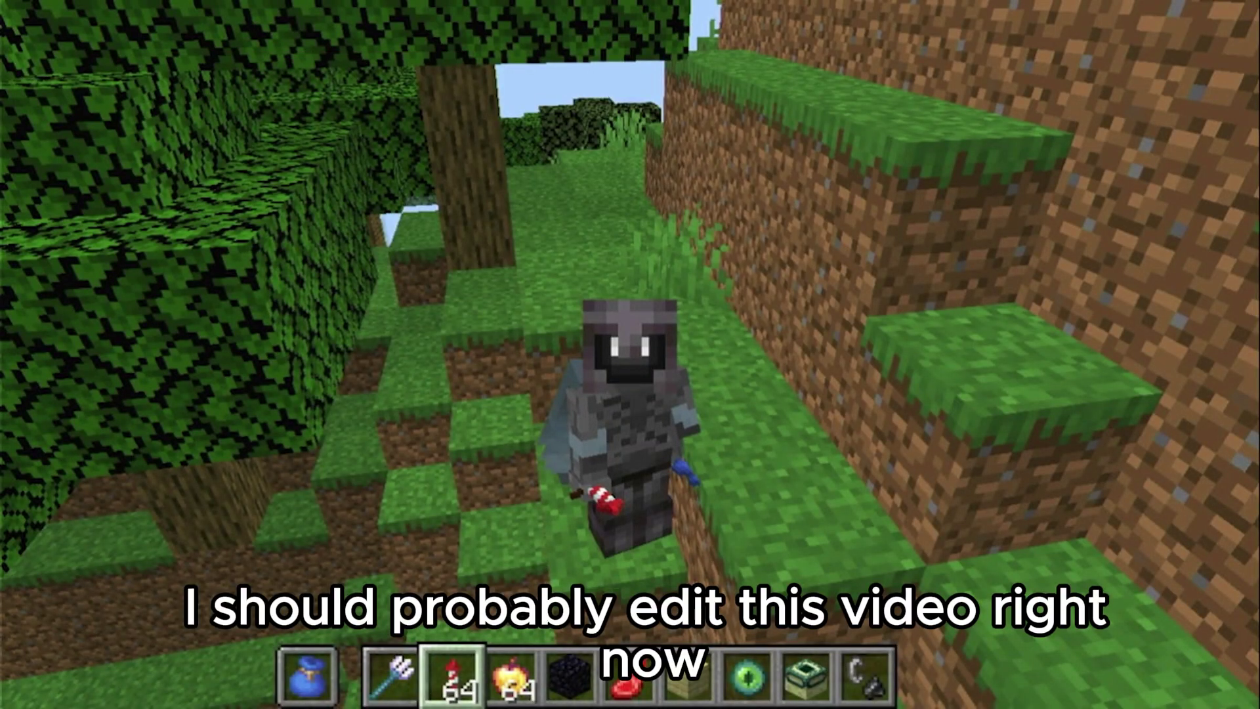
key("s")
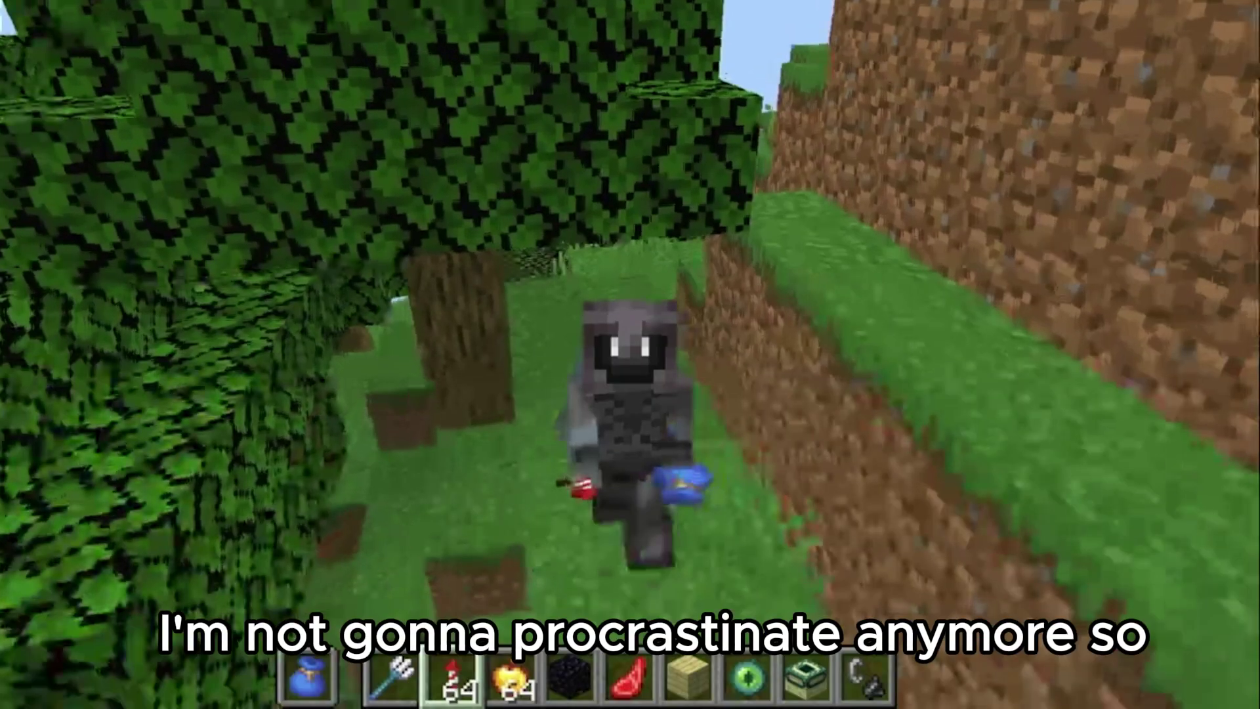
- Send the chat message "that is it guys how do you think is it a win???"
type("tthat is it g")
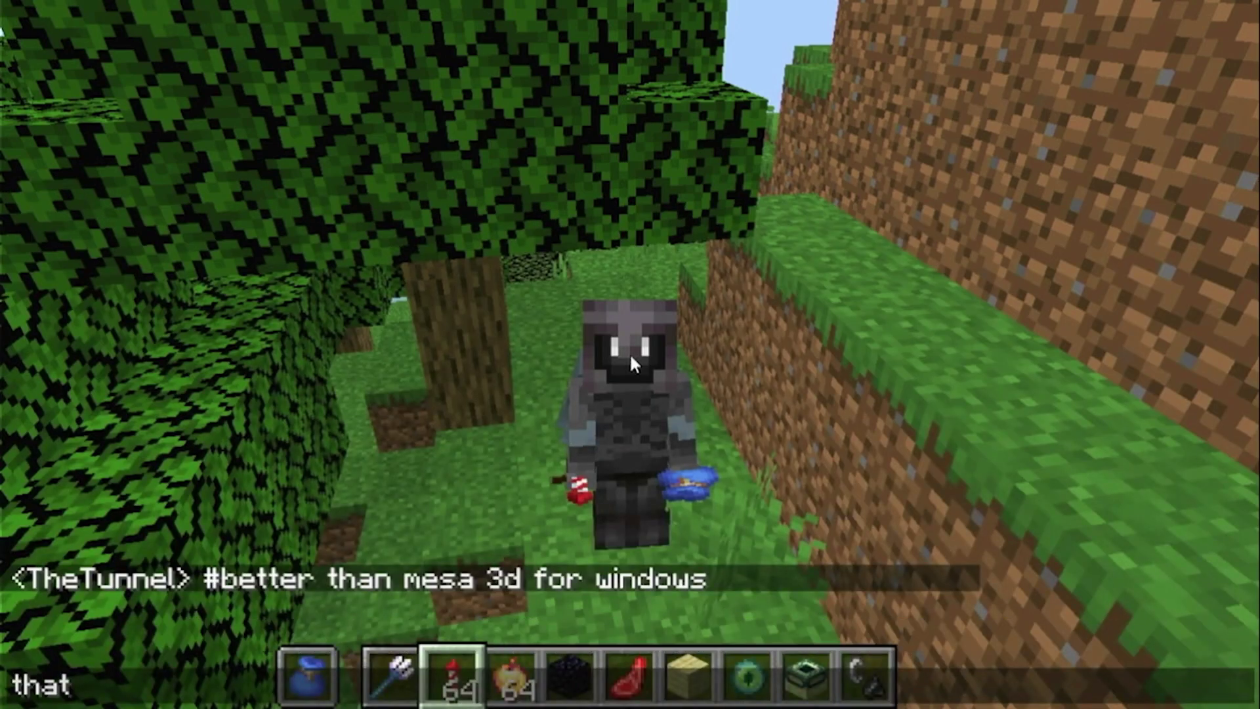
type("uys")
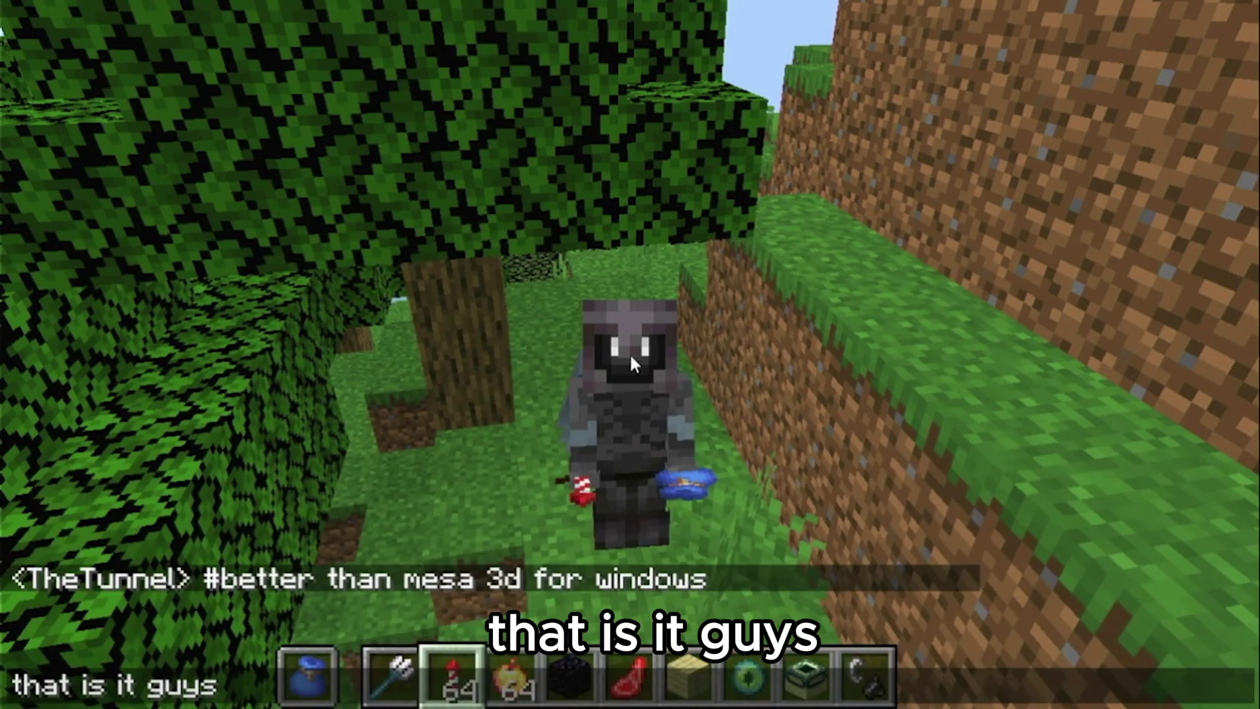
type(" hol do you think")
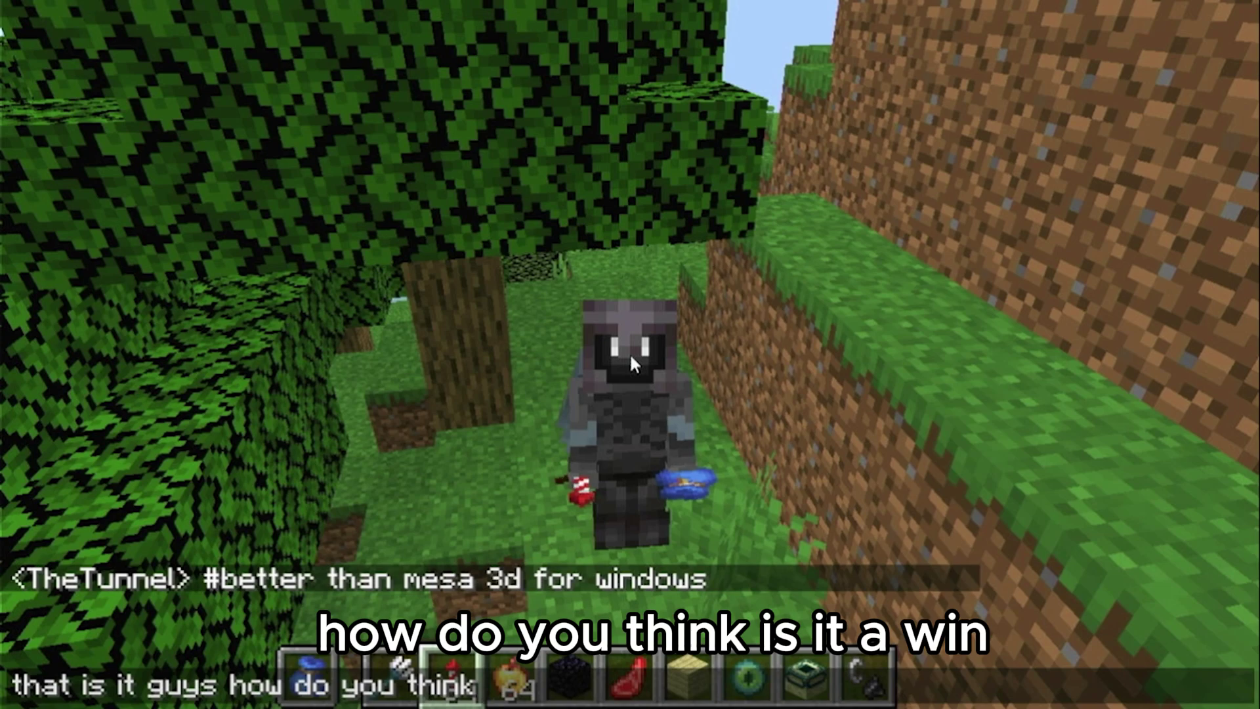
type(" is it")
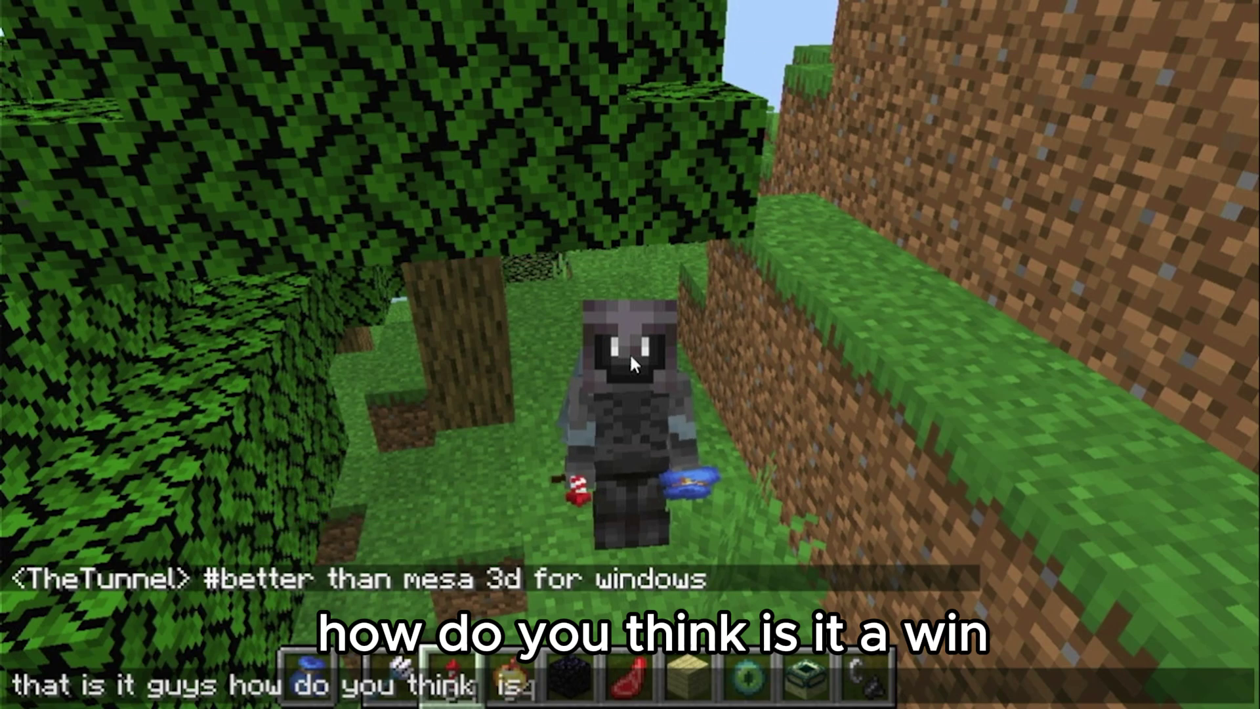
type("a win???")
key("Return")
- Send the chat message "let's frickin go"
type("t")
type("let's f")
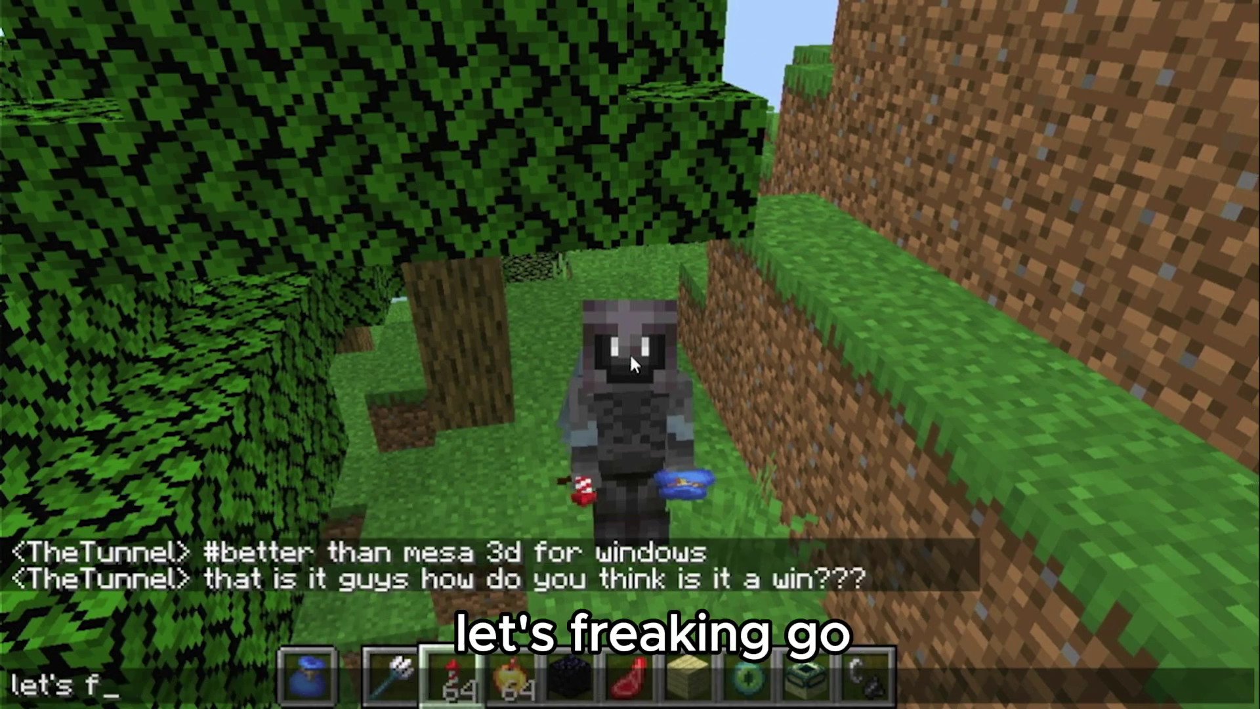
type("rick")
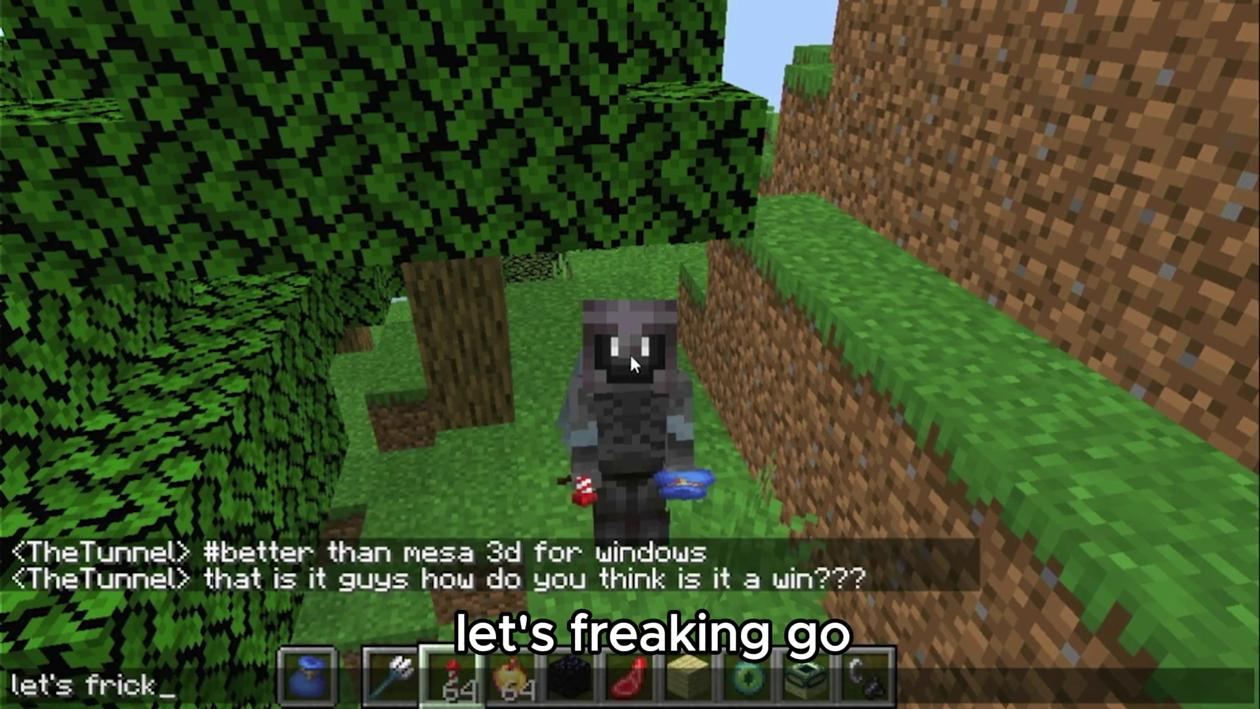
type("in go")
key("Return")
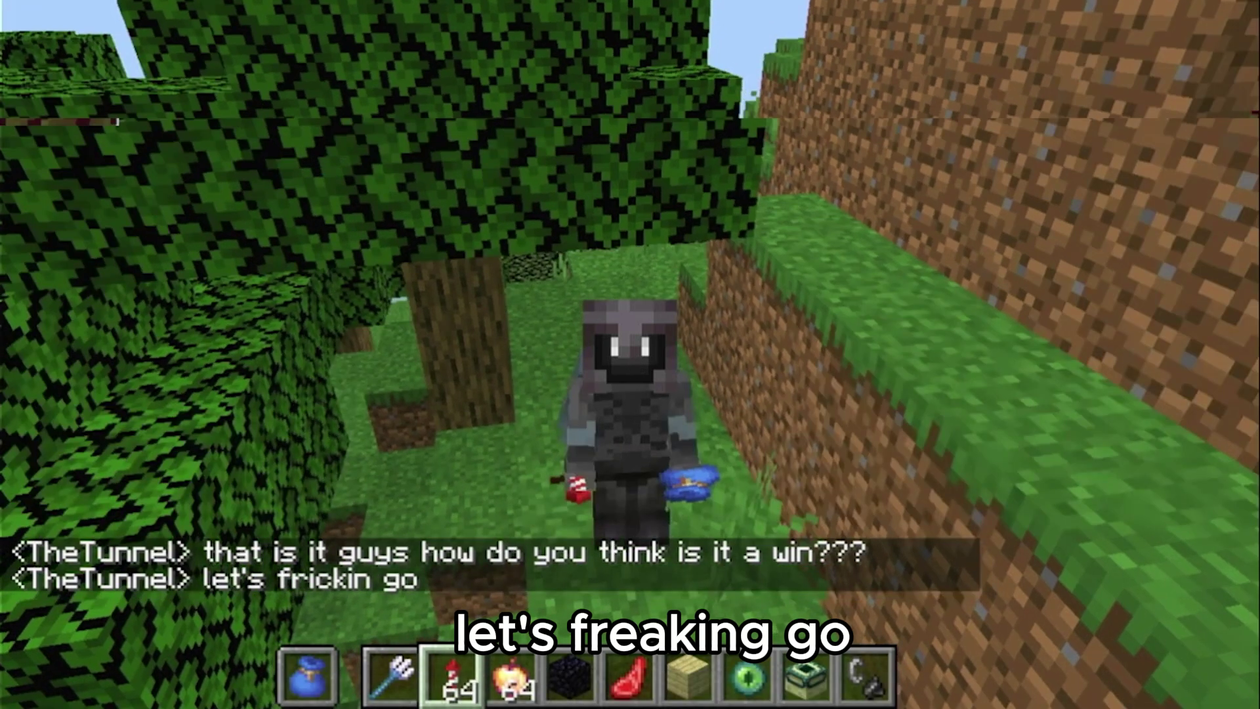
- Walk the character along the dirt wall in front-facing view and swing the held Firework Rocket several times
key("w")
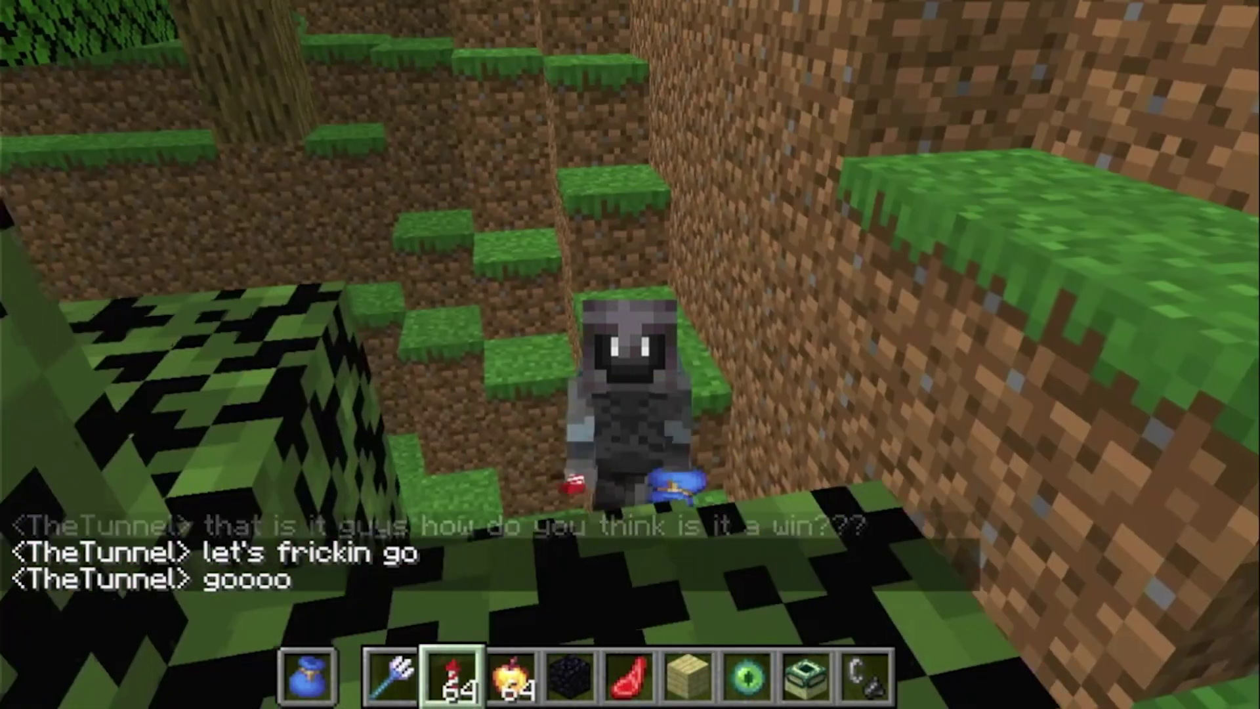
key("w")
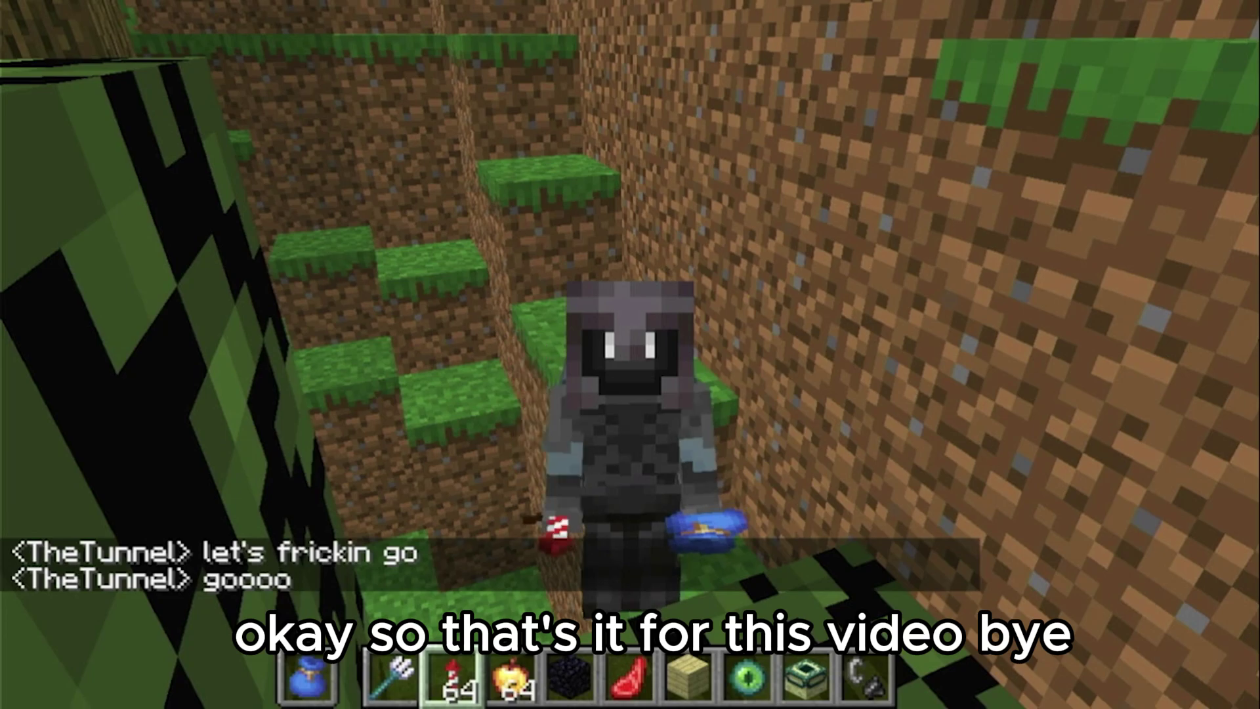
left_click(630, 355)
left_click(630, 355)
left_click(630, 355)
key("a")
left_click(631, 354)
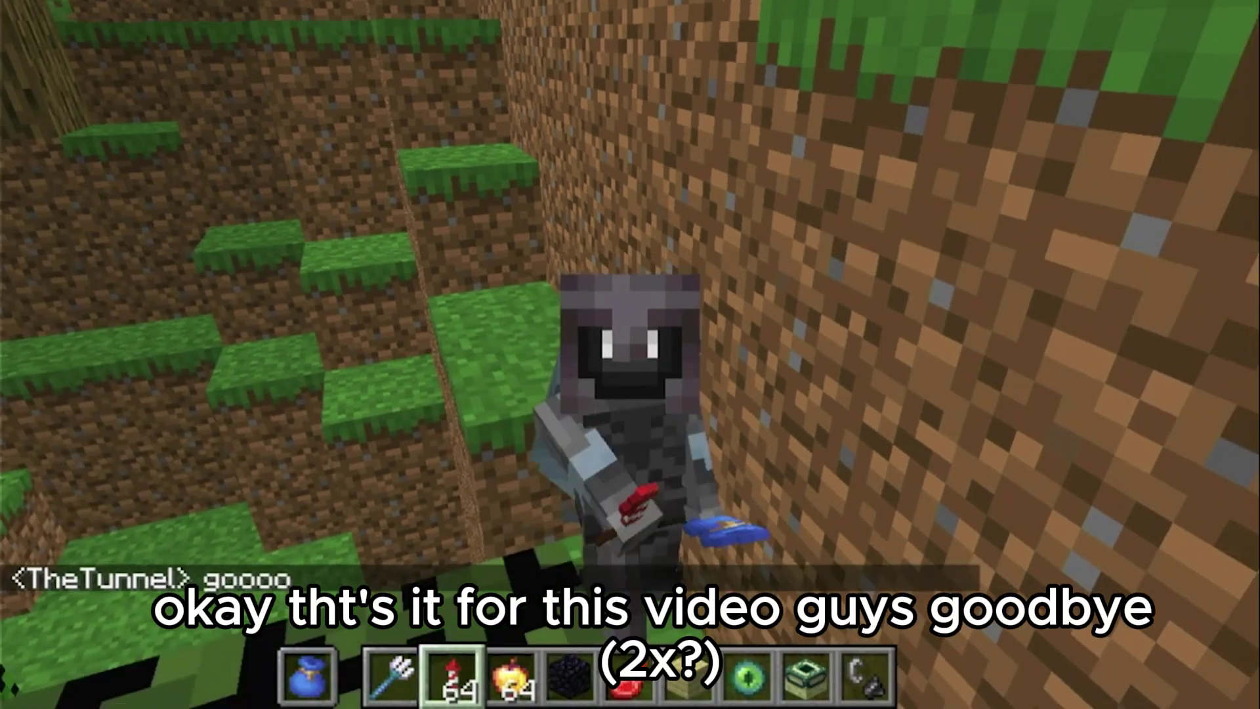